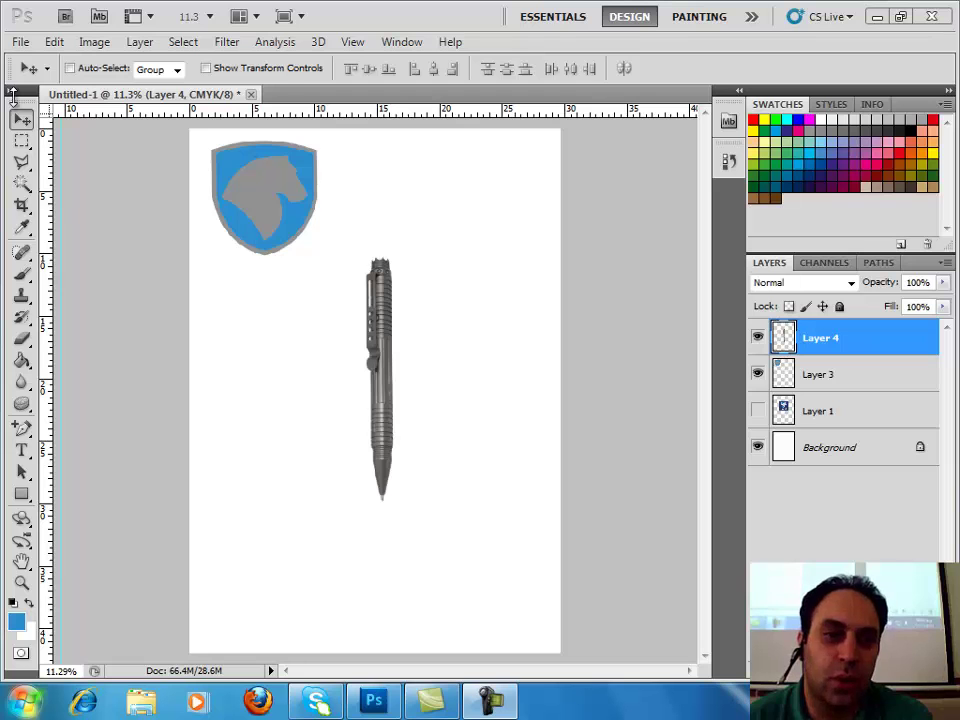
Step: Open the road internet.JPG photo
click(21, 42)
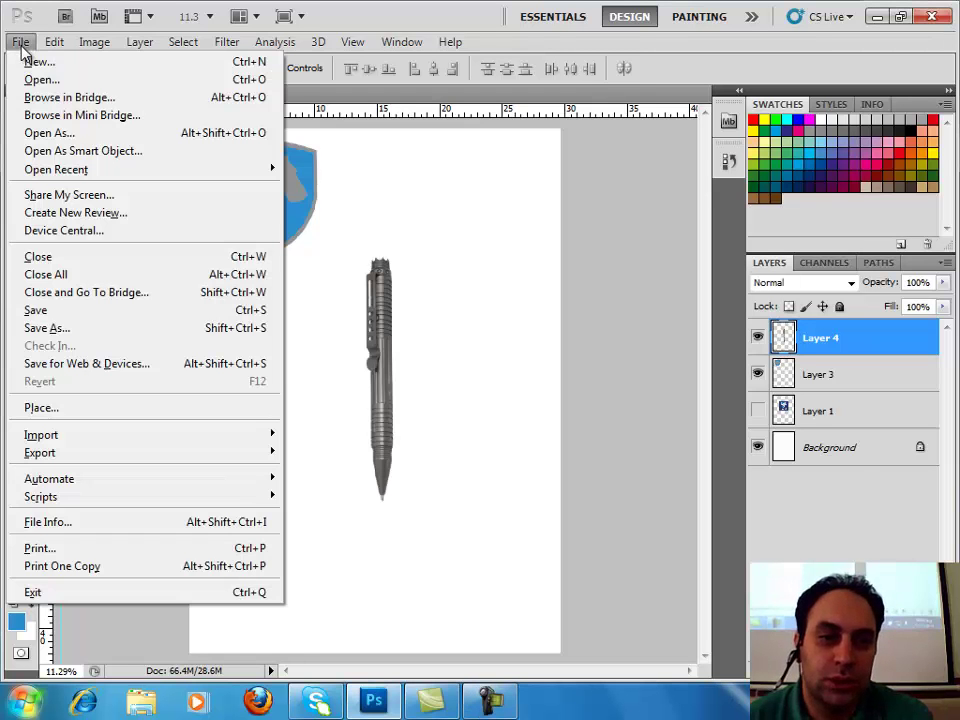
click(54, 86)
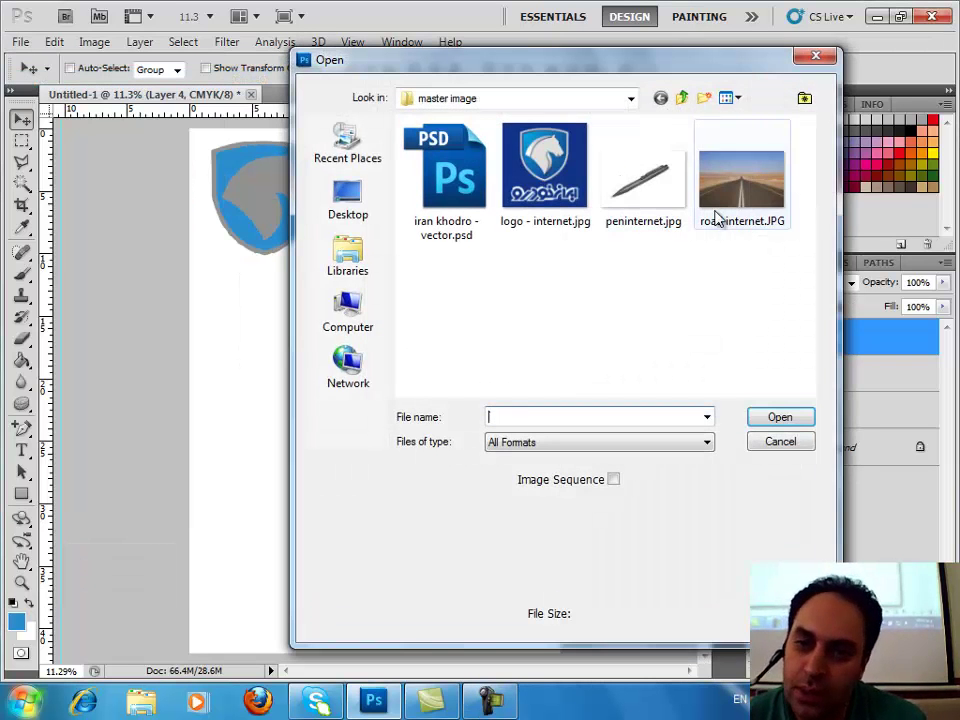
click(718, 218)
click(782, 423)
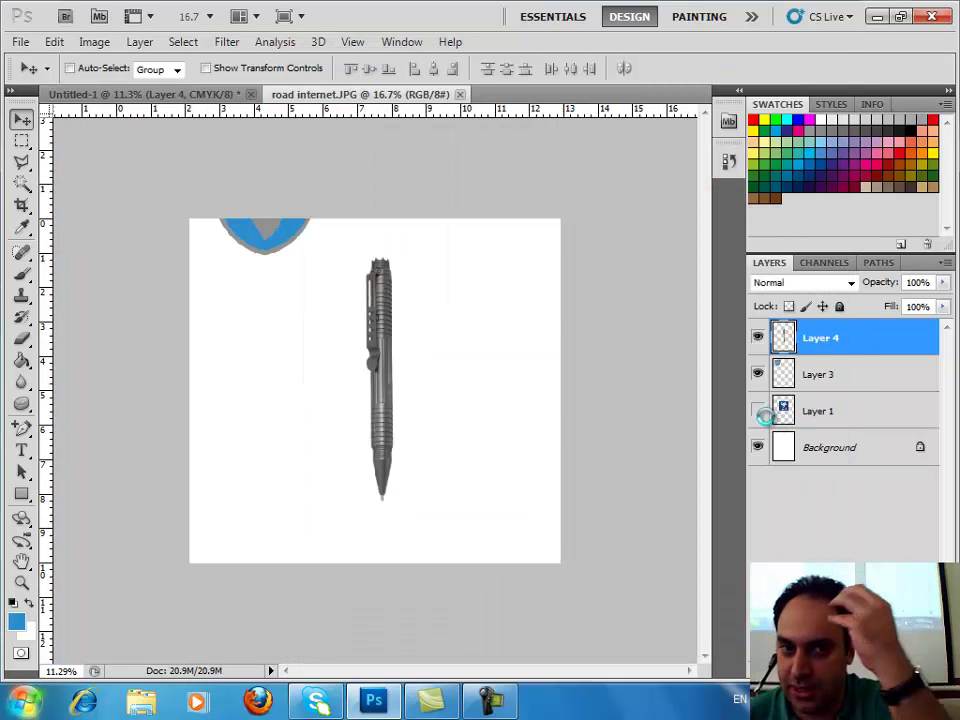
Step: Copy the road photo into Untitled-1 as Layer 5, close its window, and centre it
click(145, 94)
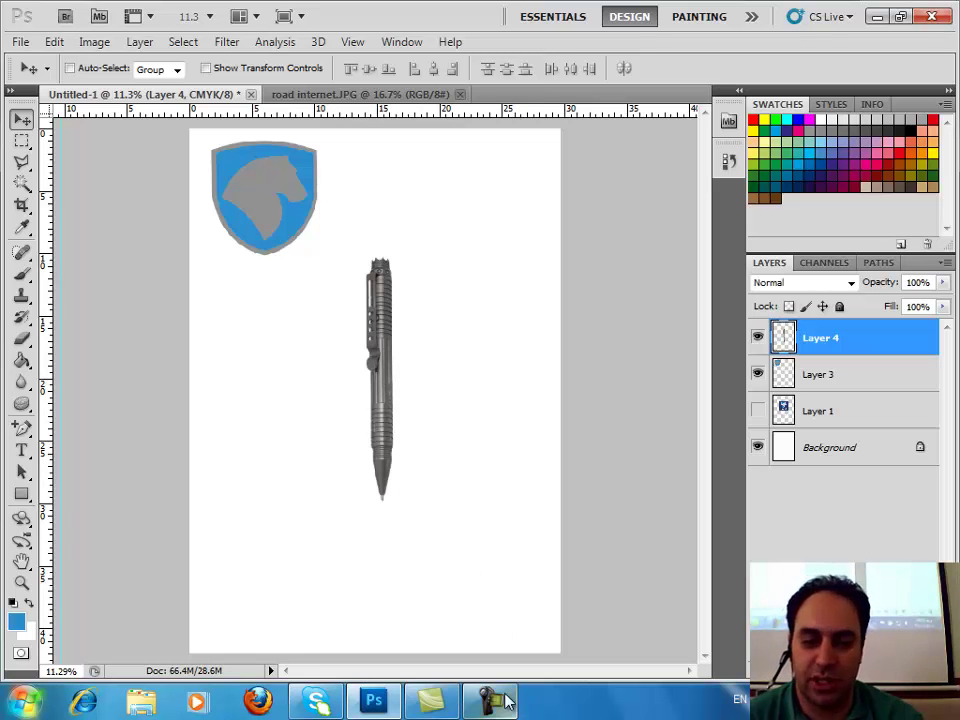
mouse_move(374, 700)
click(390, 94)
mouse_move(390, 94)
mouse_down()
mouse_move(543, 176)
mouse_move(540, 155)
mouse_up()
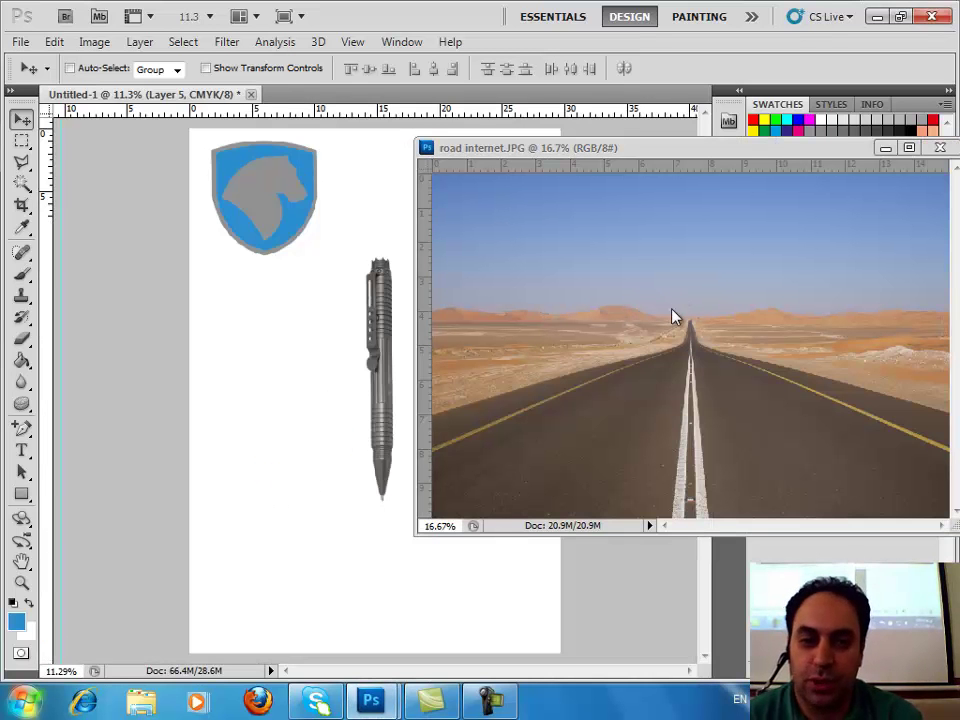
click(940, 147)
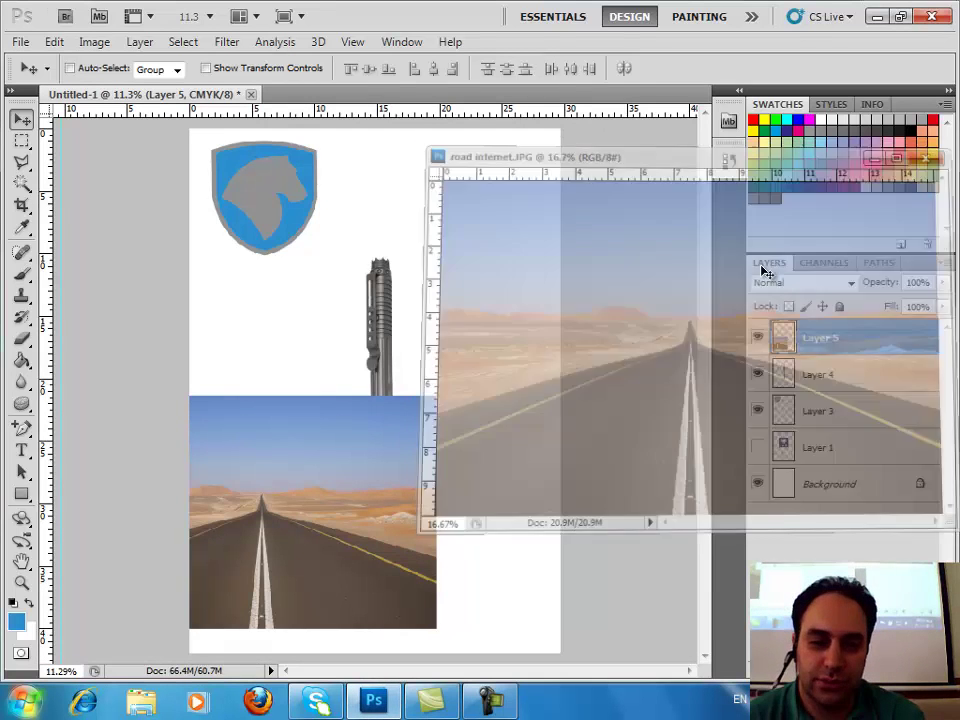
drag(390, 478, 437, 384)
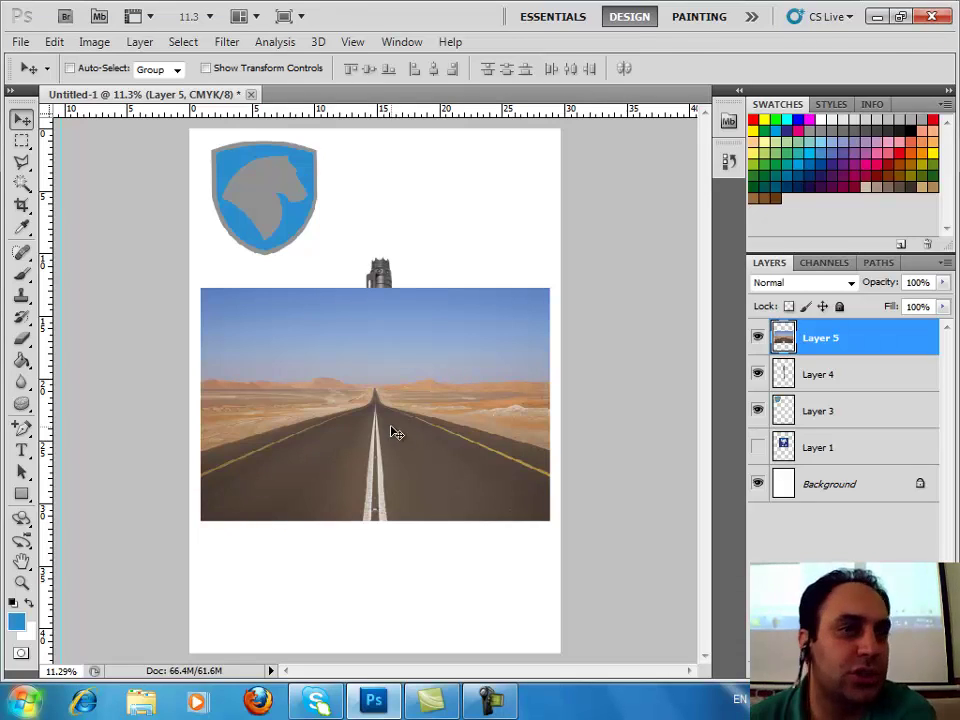
Step: Apply Auto Contrast to the road photo, then set Brightness to 60
click(96, 43)
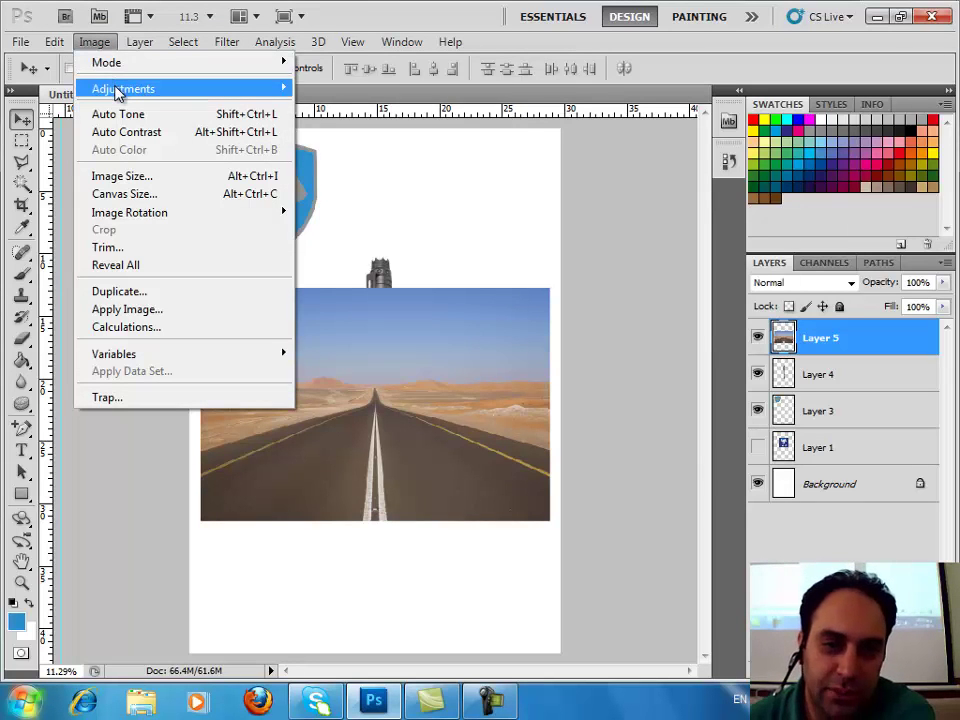
click(118, 133)
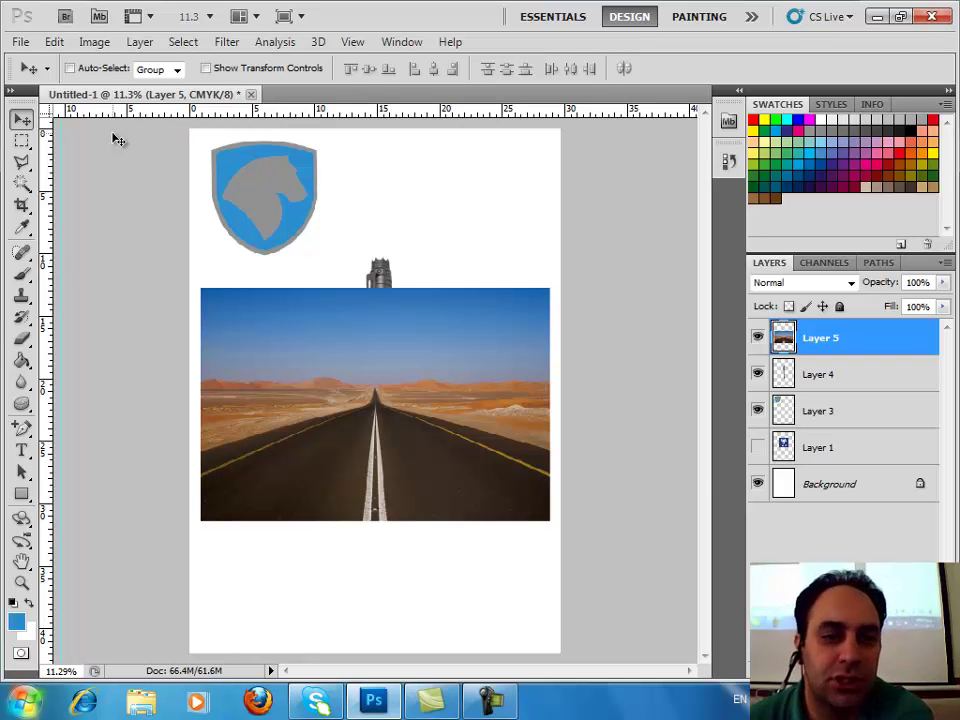
click(94, 42)
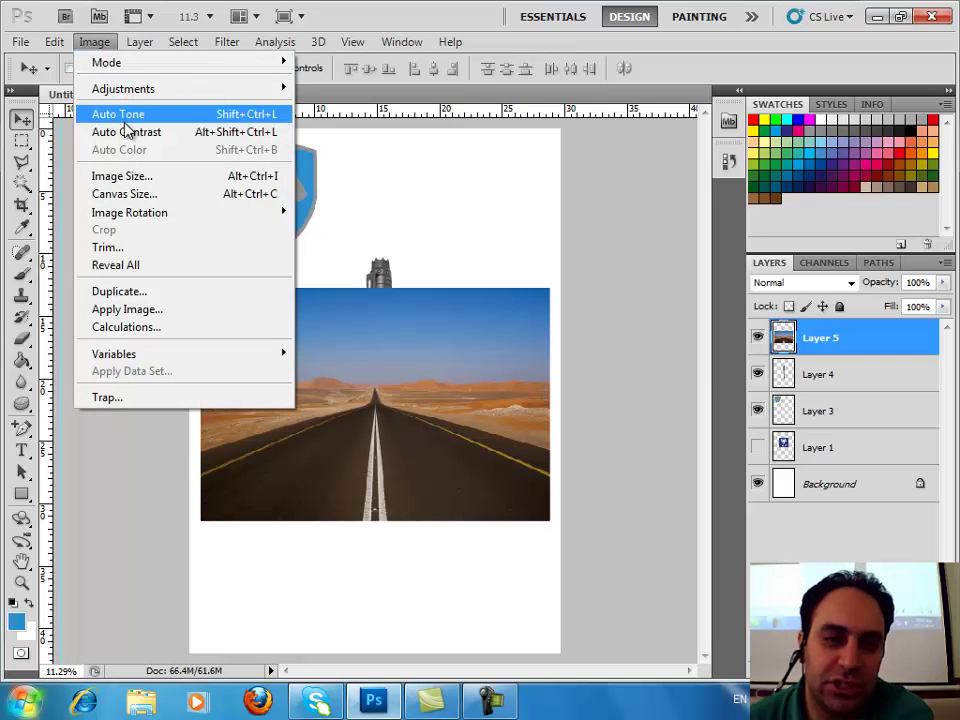
click(332, 98)
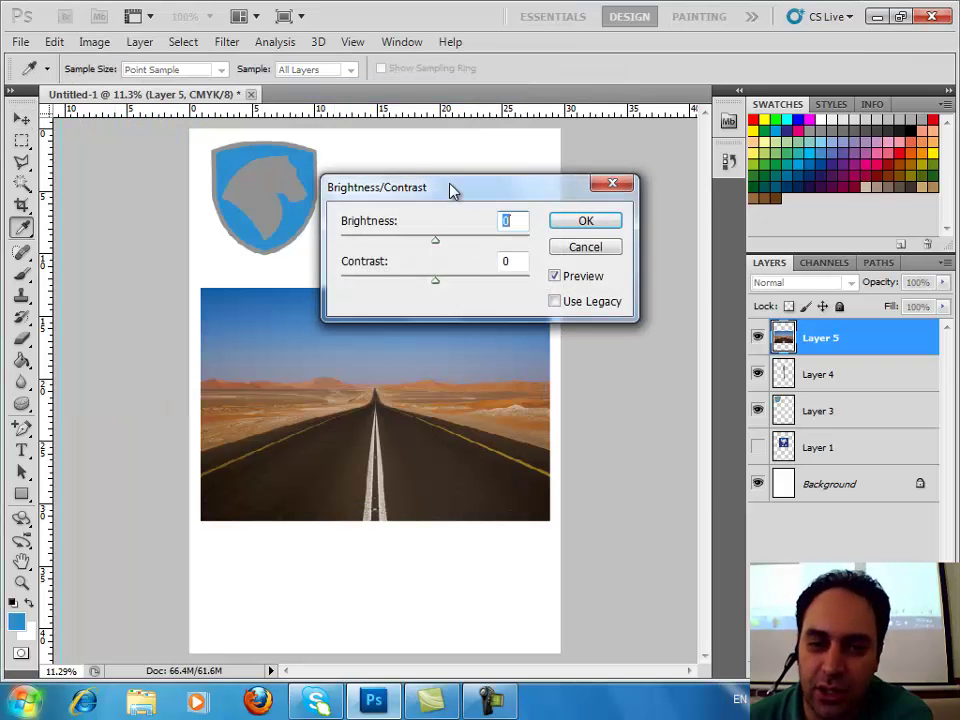
drag(452, 190, 599, 162)
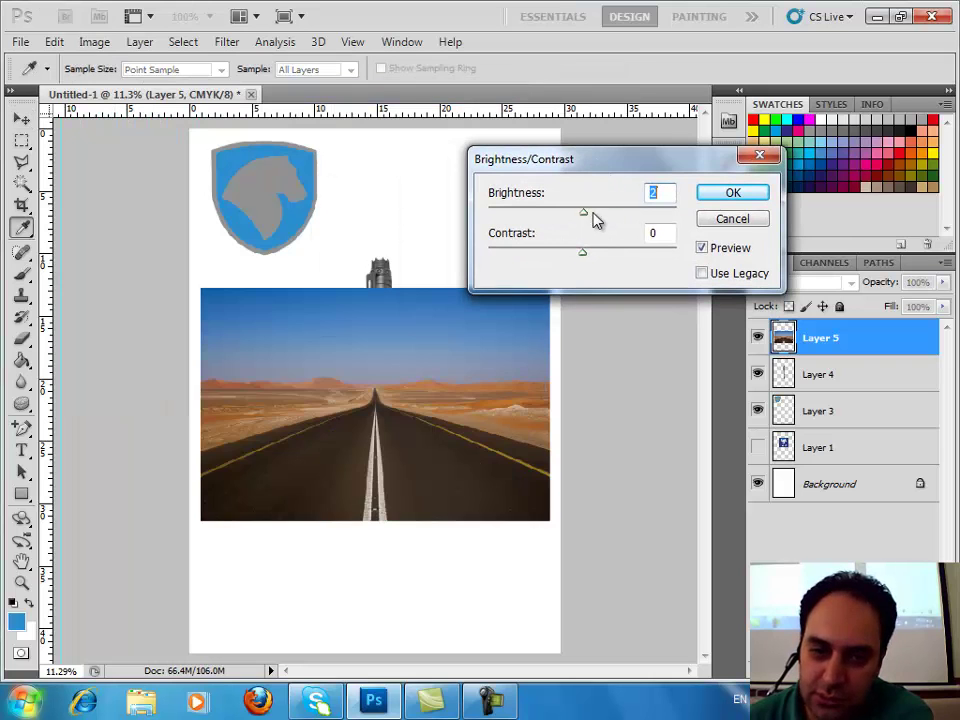
drag(595, 219, 621, 220)
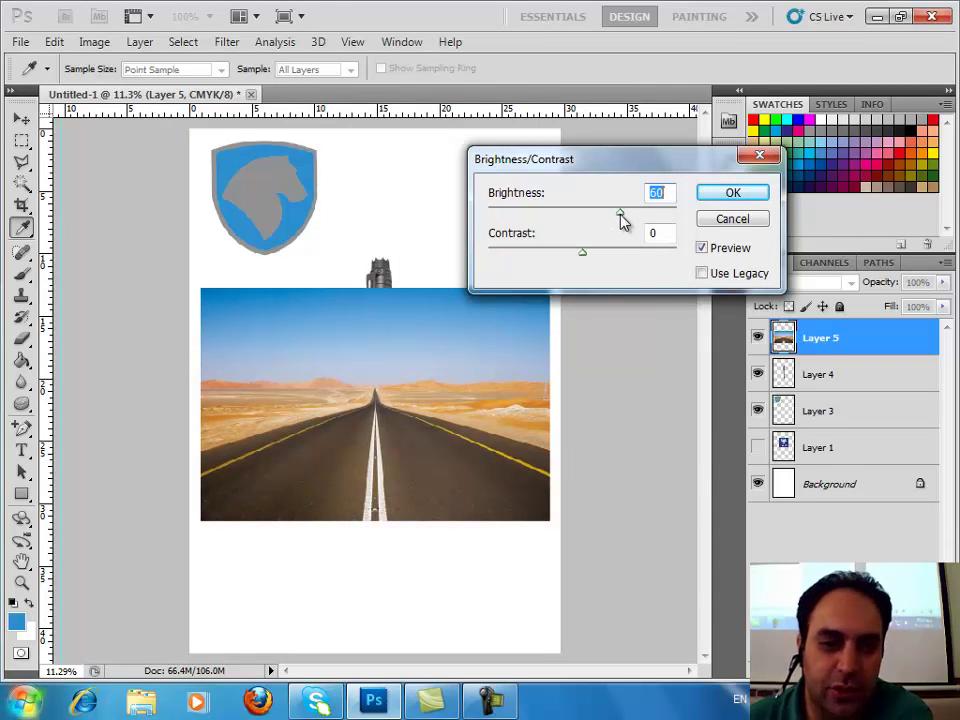
click(707, 195)
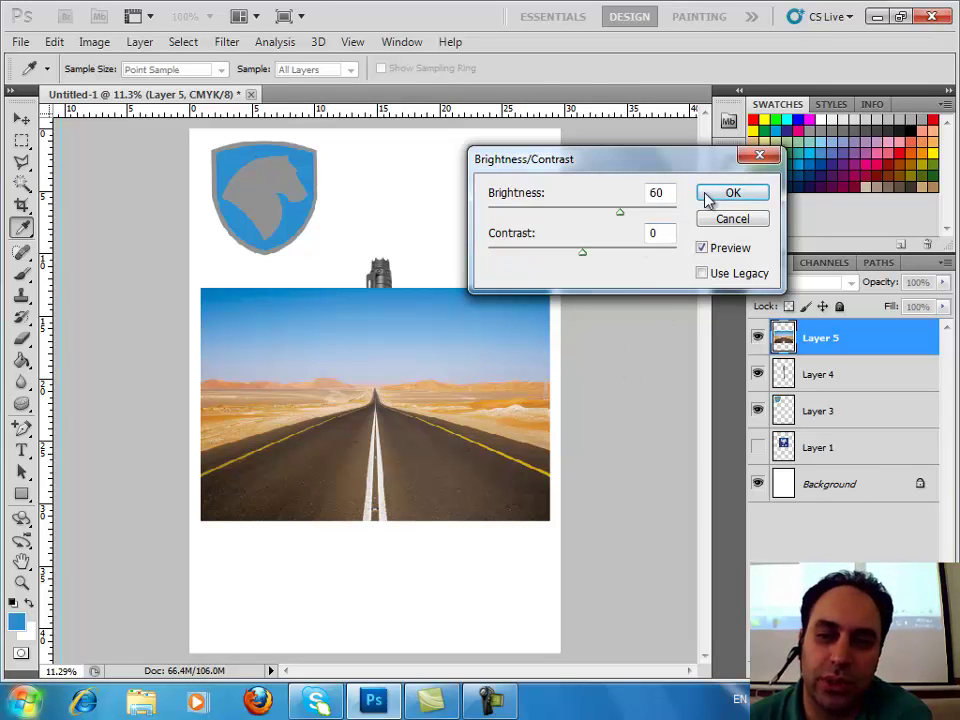
click(707, 195)
key(v)
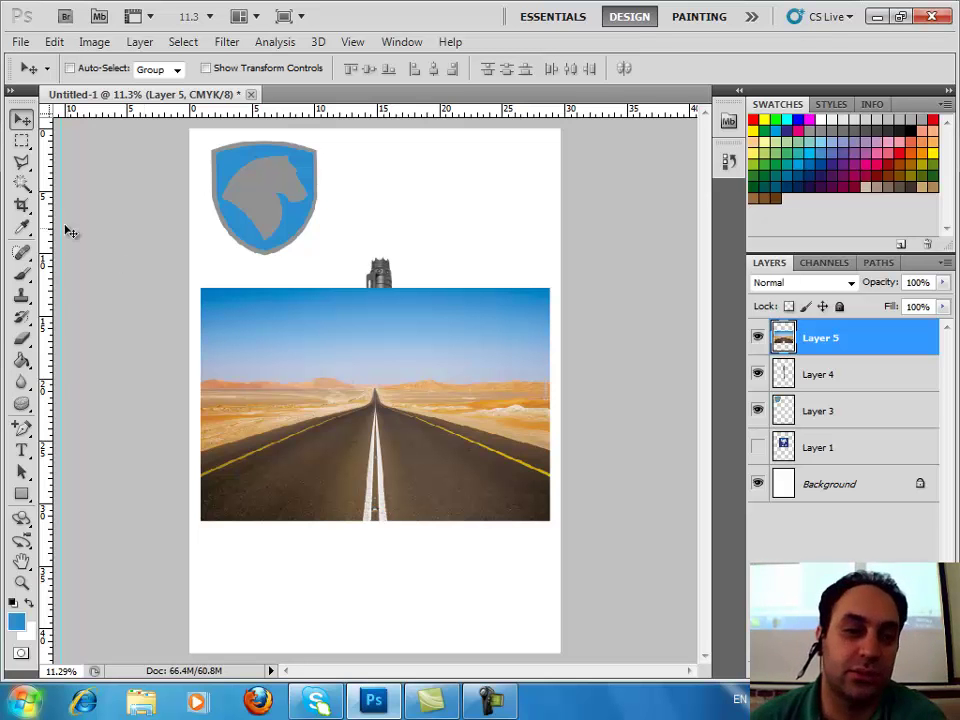
Step: Outline the sky and dunes above the road with the Polygonal Lasso and delete them
drag(22, 162, 127, 180)
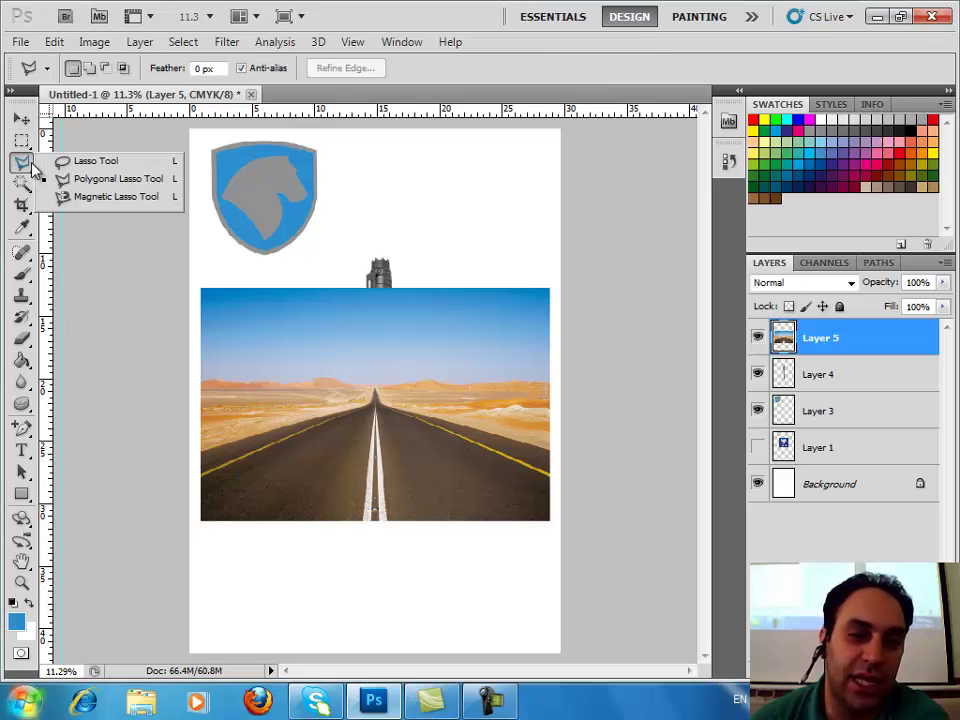
click(131, 184)
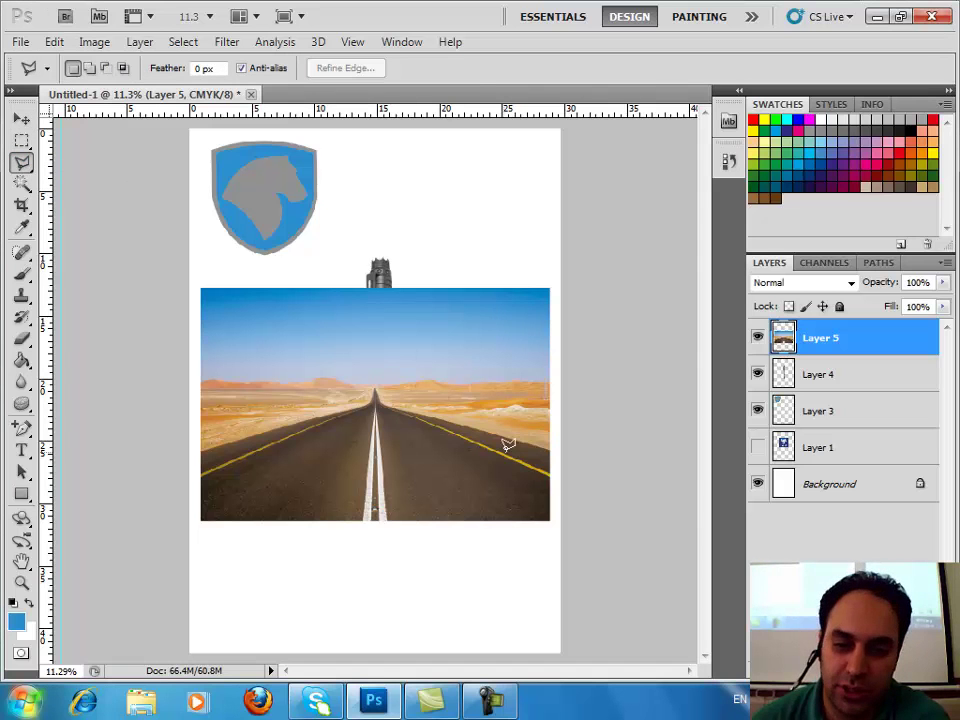
click(551, 447)
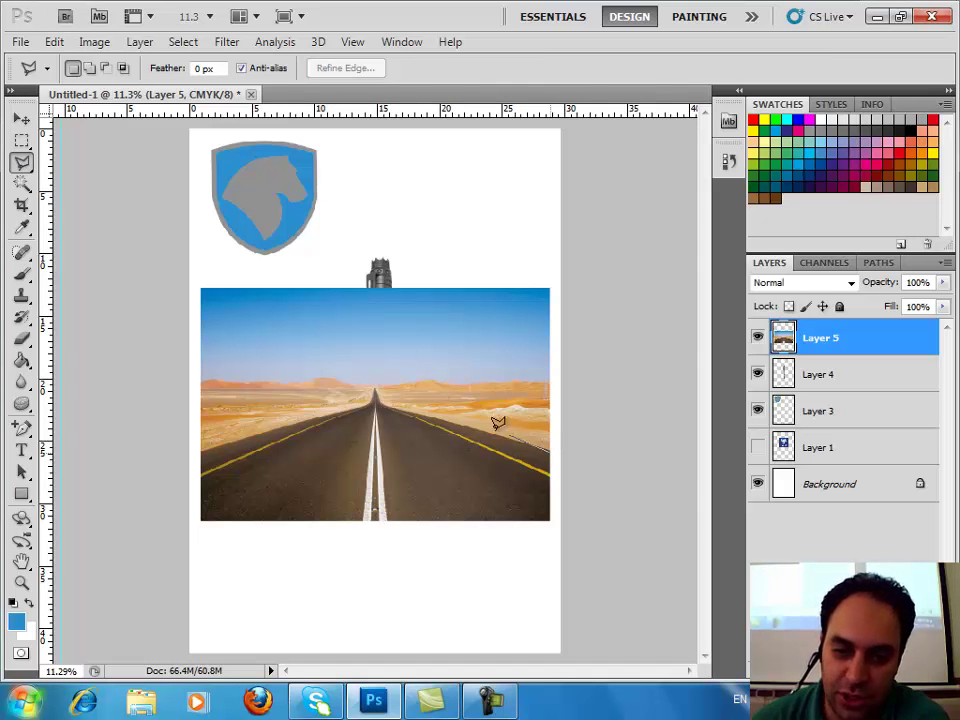
click(372, 396)
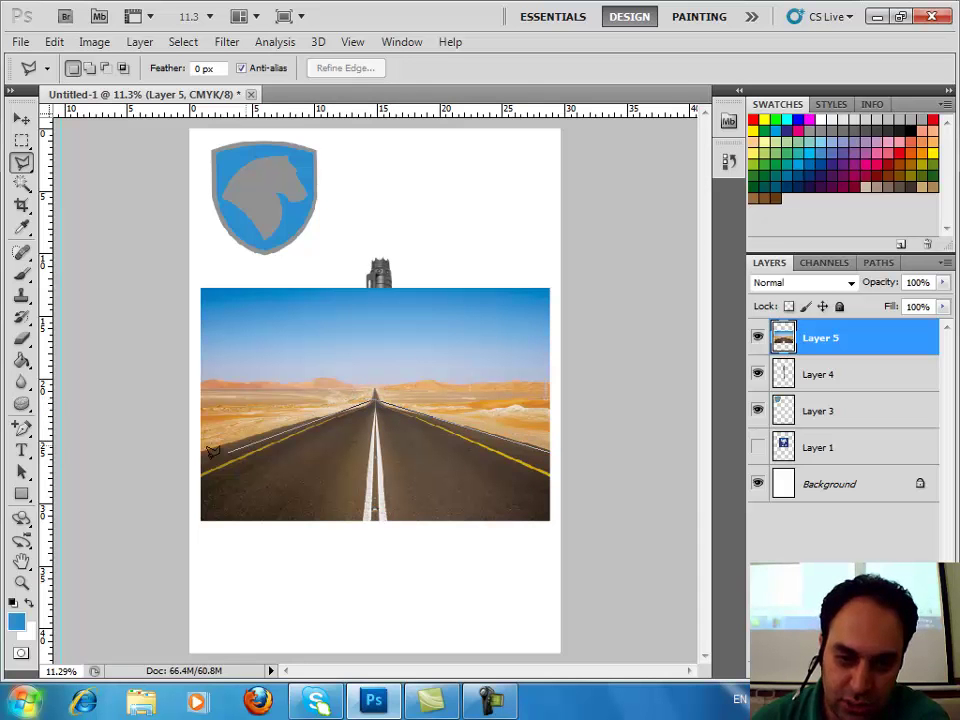
click(175, 459)
click(163, 237)
click(611, 220)
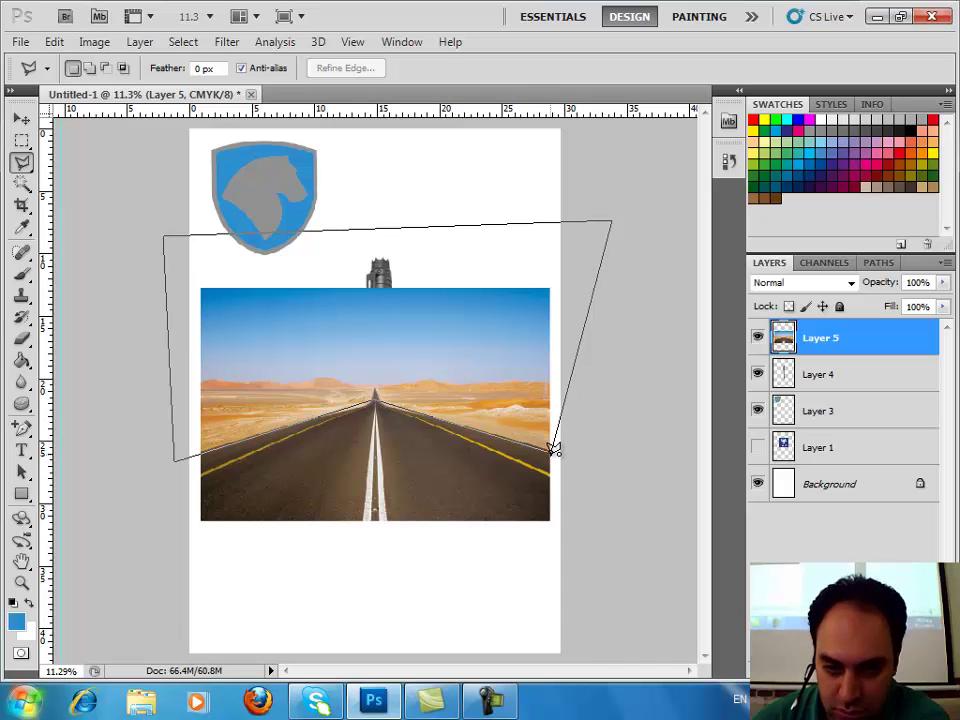
click(555, 444)
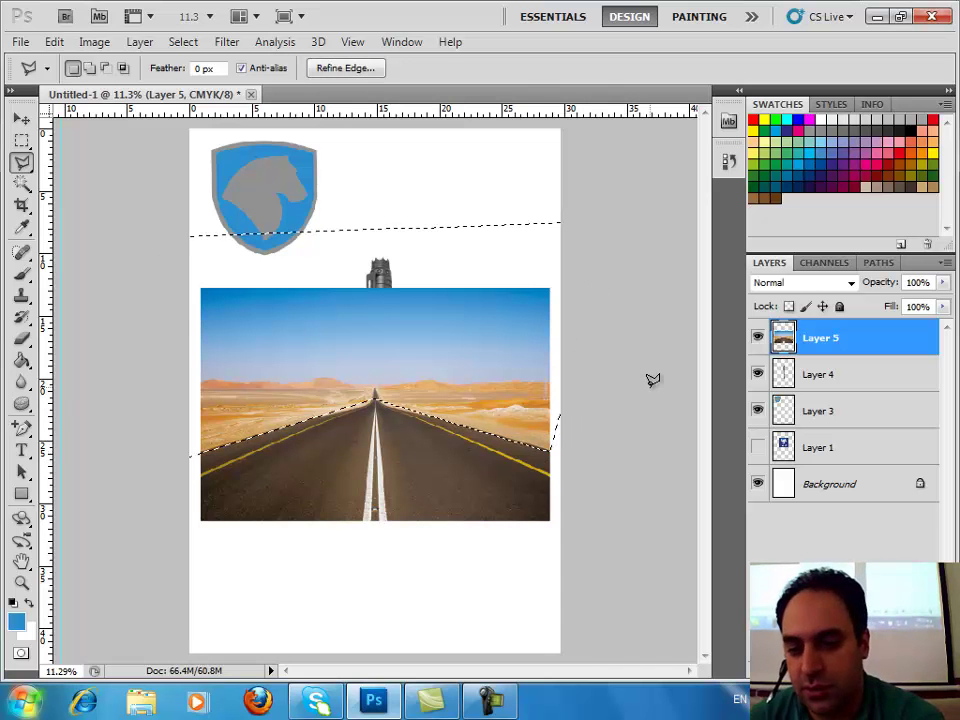
key(Delete)
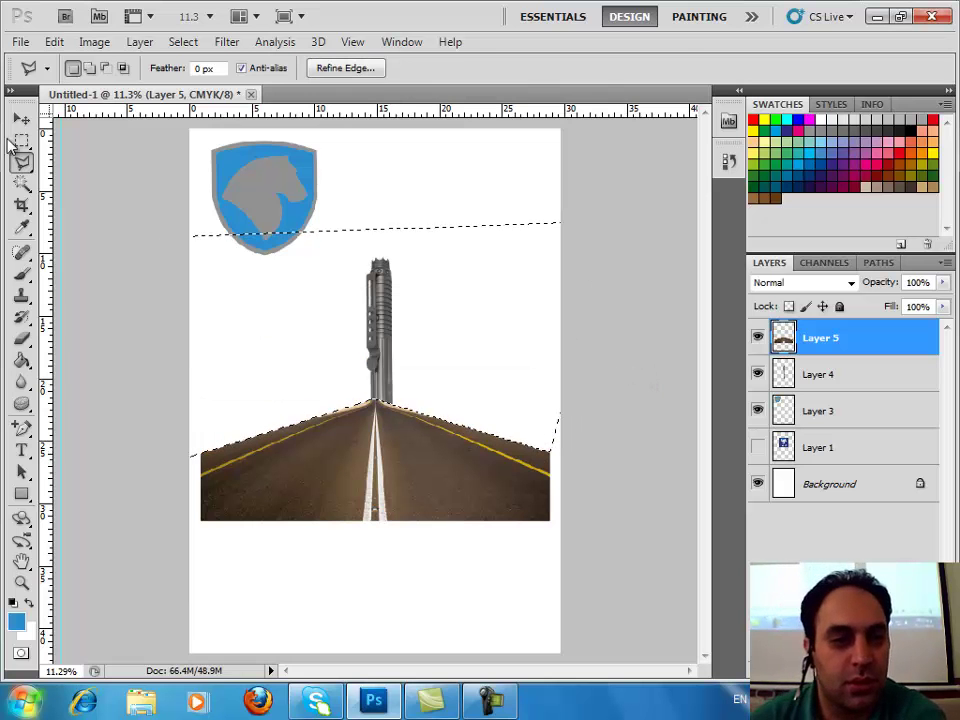
Step: Deselect and move the road layer down to the poster's bottom
click(21, 140)
key(ctrl+d)
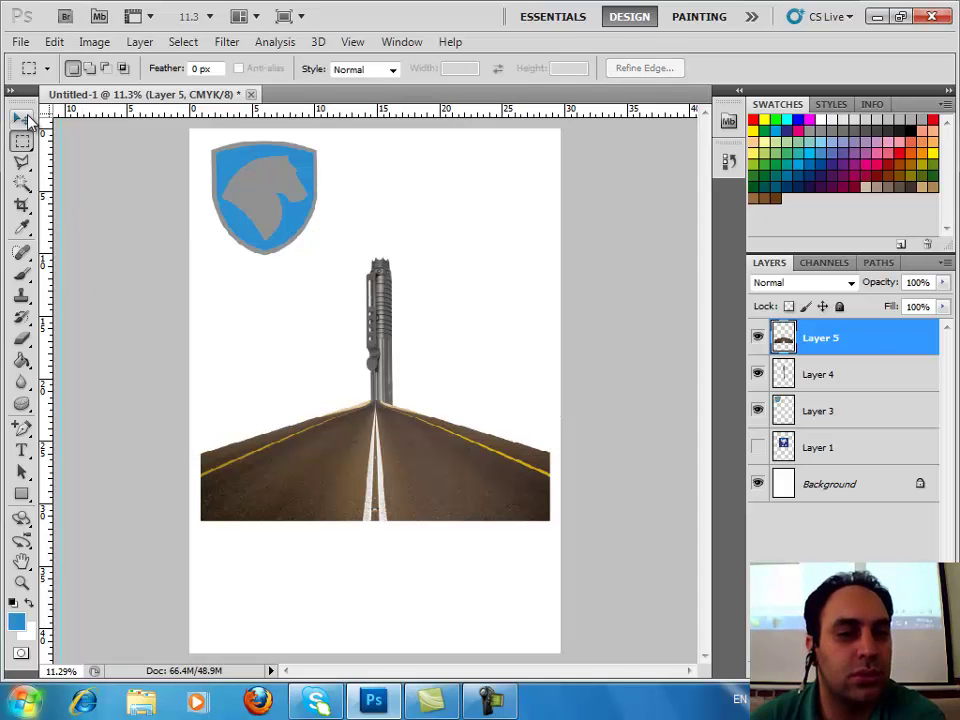
click(21, 118)
drag(377, 465, 376, 594)
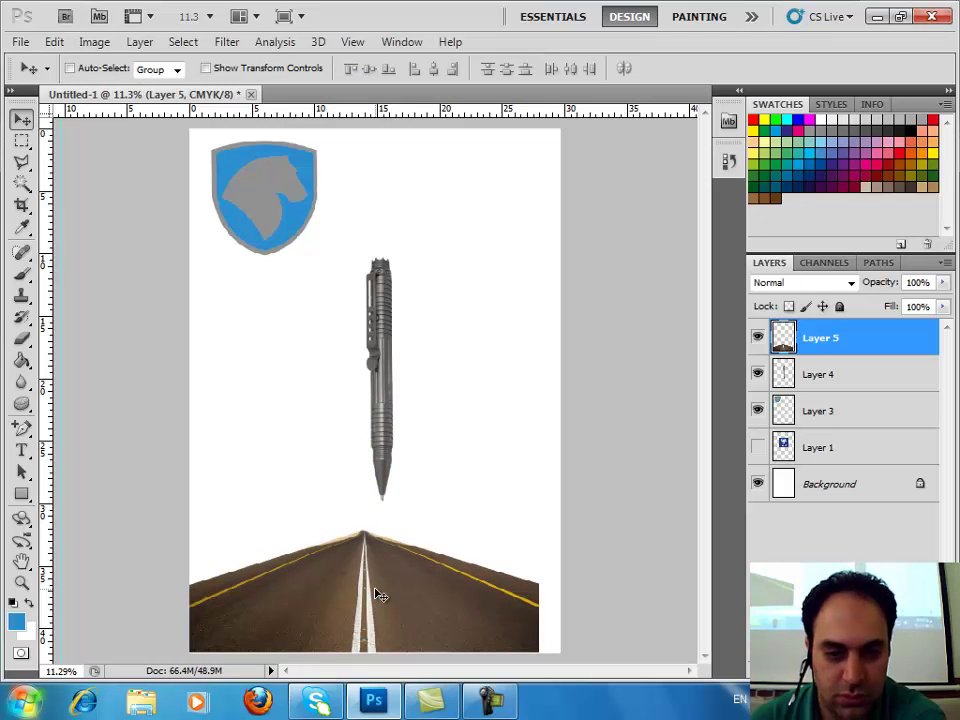
Step: Scale the road layer proportionally to 106.21% so it spans the poster width
click(21, 583)
drag(190, 493, 440, 530)
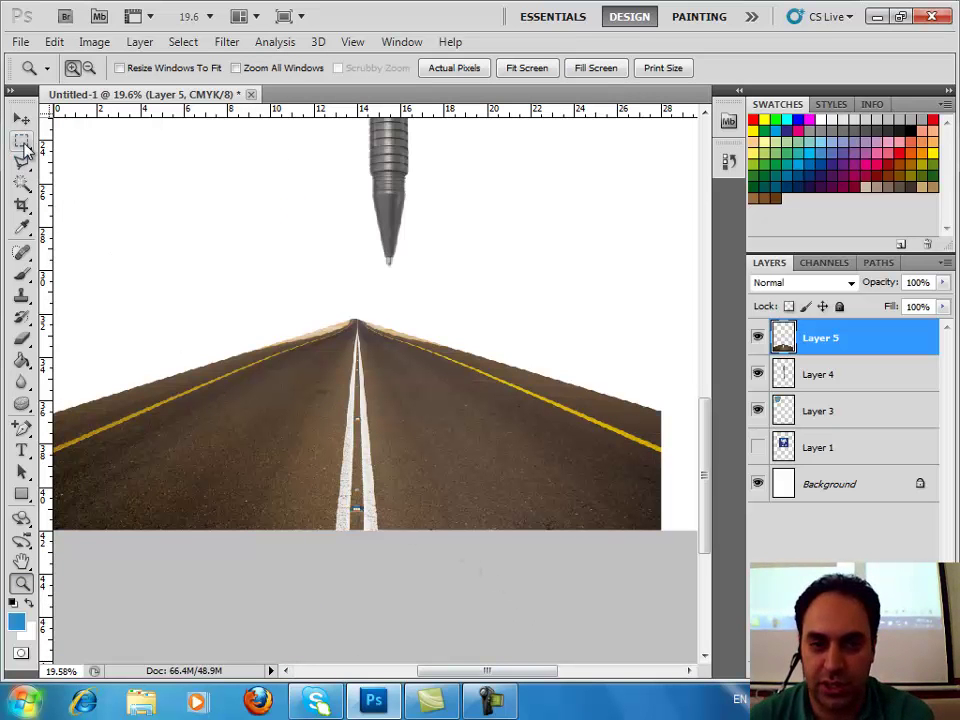
key(ctrl+minus)
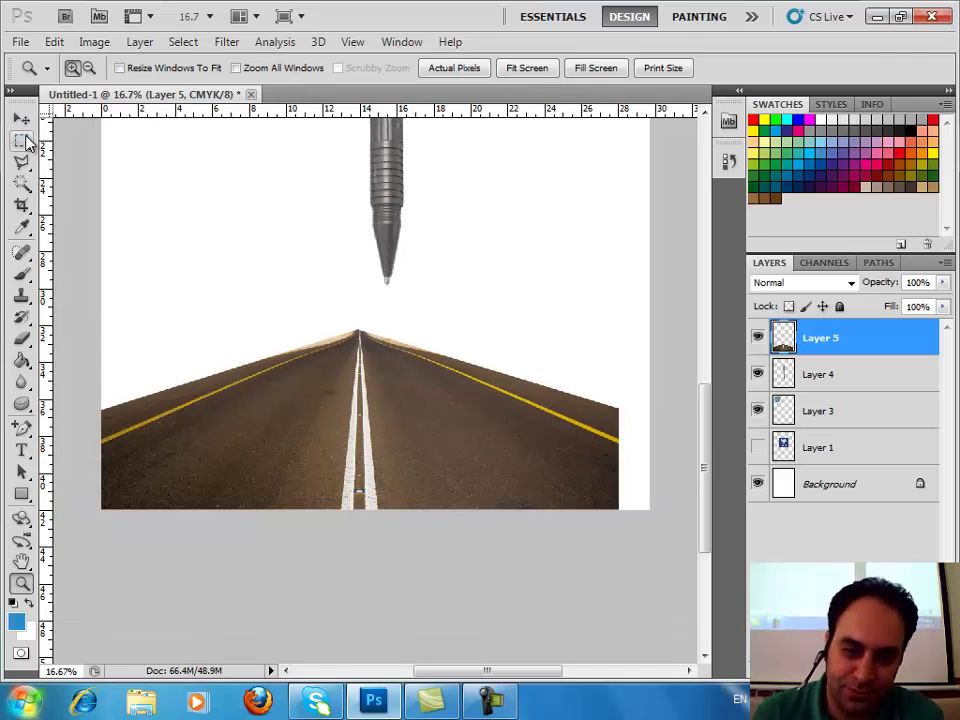
key(ctrl+t)
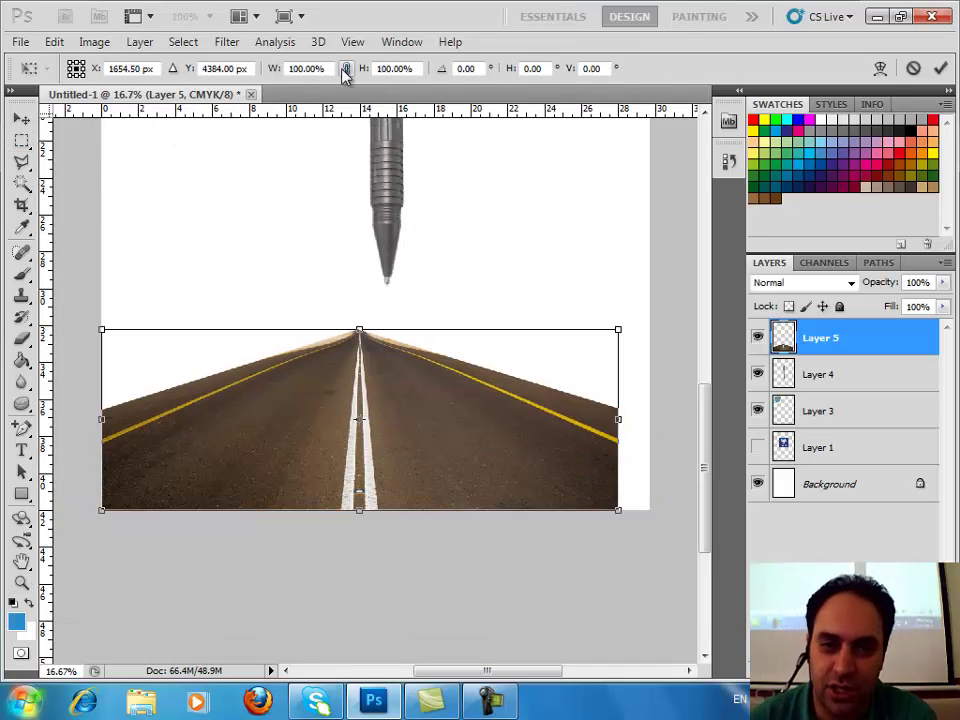
click(346, 68)
drag(619, 328, 655, 313)
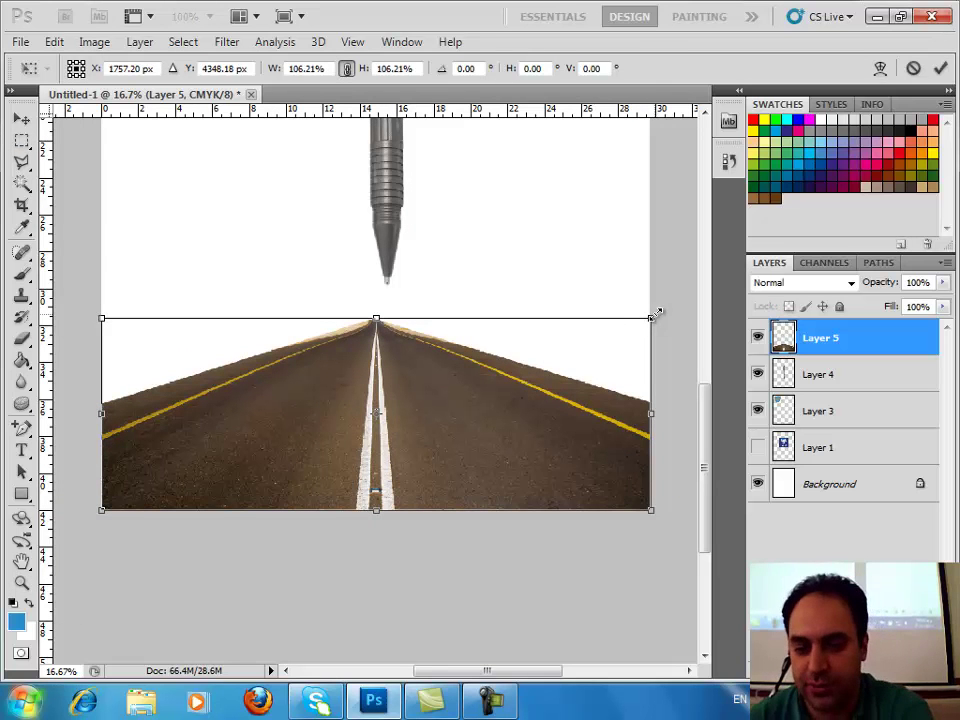
key(z)
key(Return)
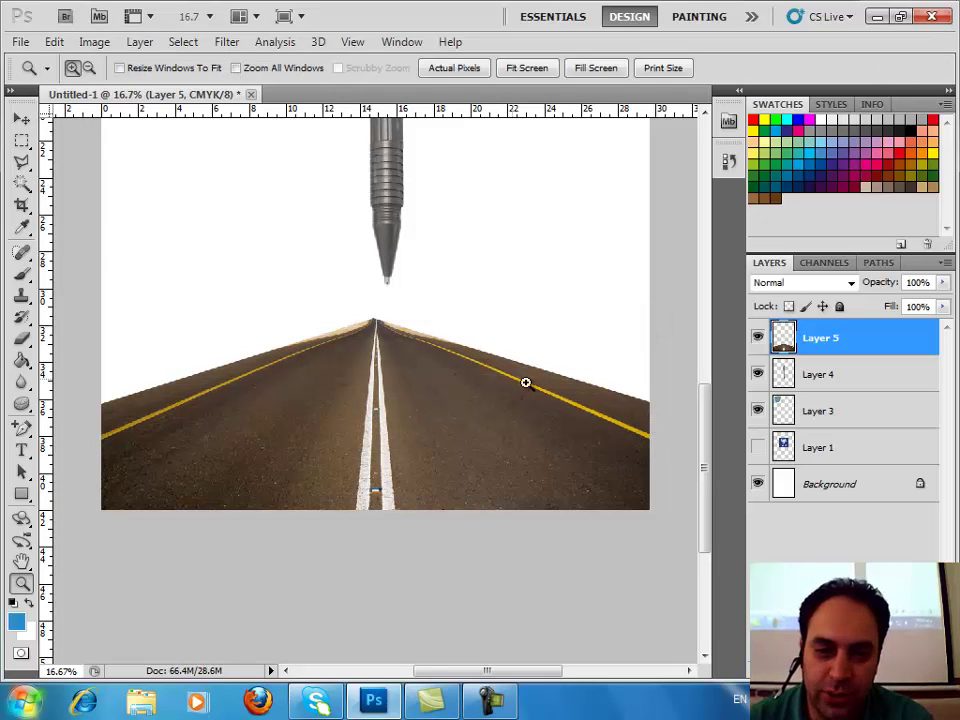
Step: Add a guide at the pen tip, then select and delete the tan fringe above the road
click(21, 161)
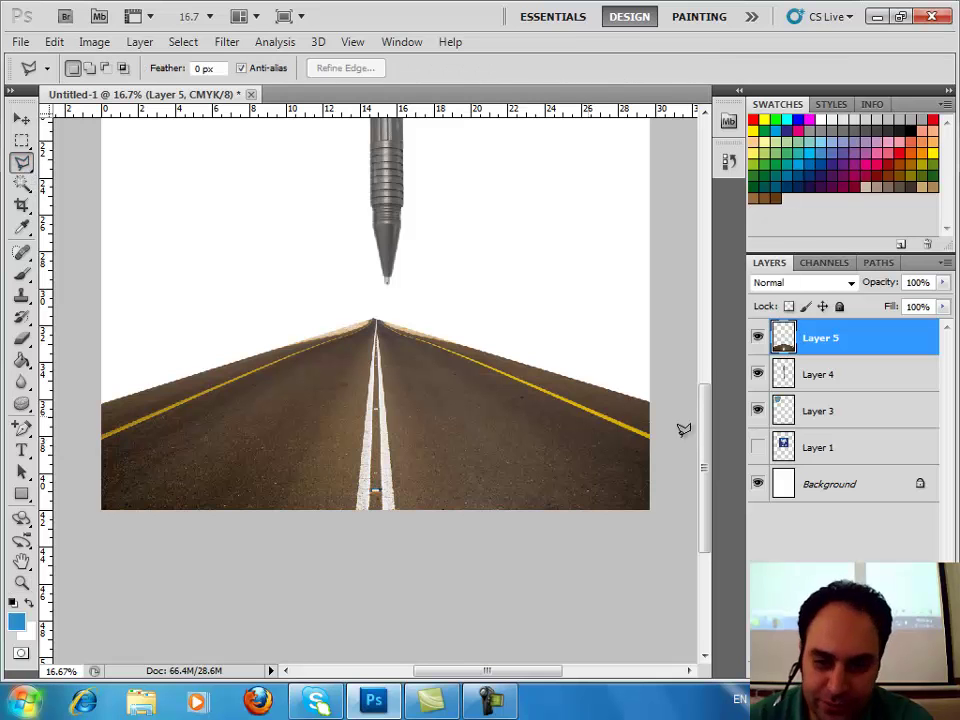
mouse_move(42, 178)
mouse_down()
mouse_move(386, 378)
mouse_move(376, 378)
mouse_up()
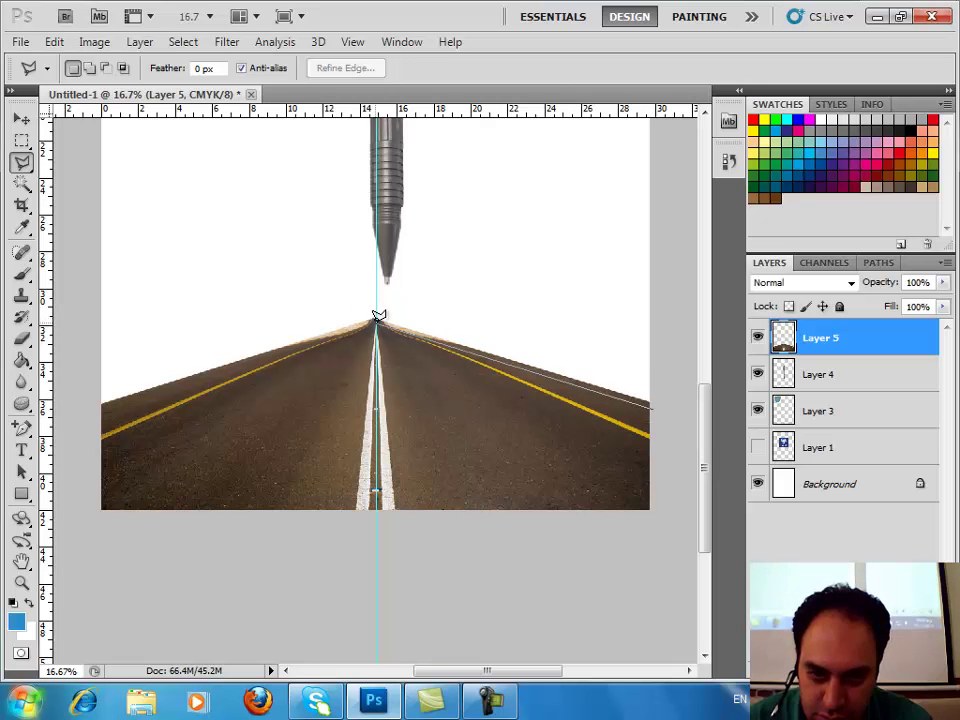
click(376, 315)
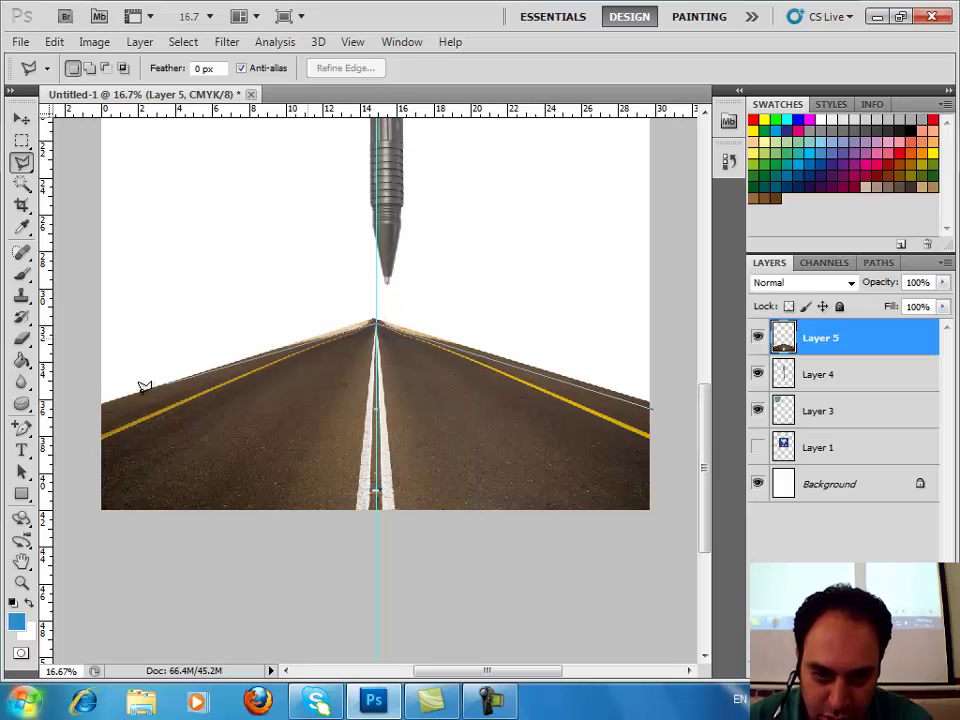
click(79, 410)
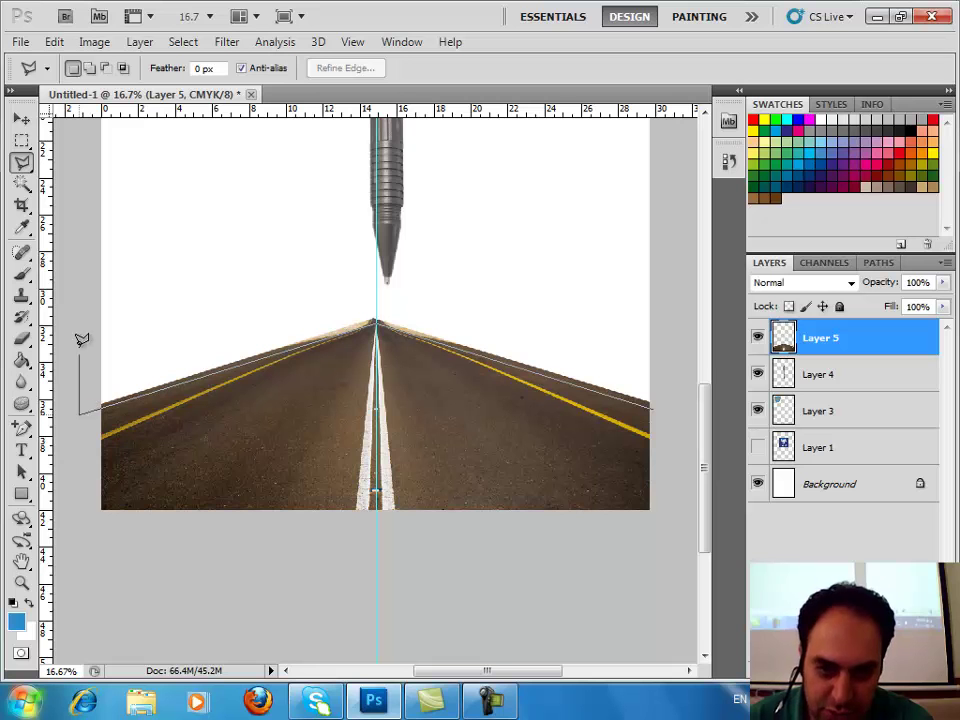
click(73, 230)
click(648, 192)
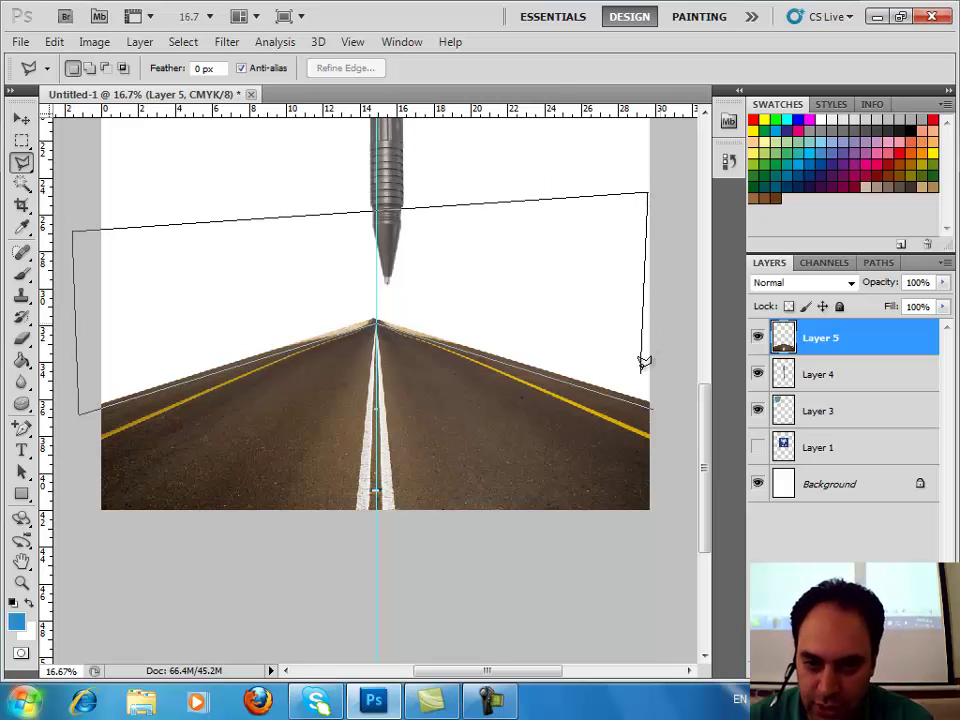
click(657, 400)
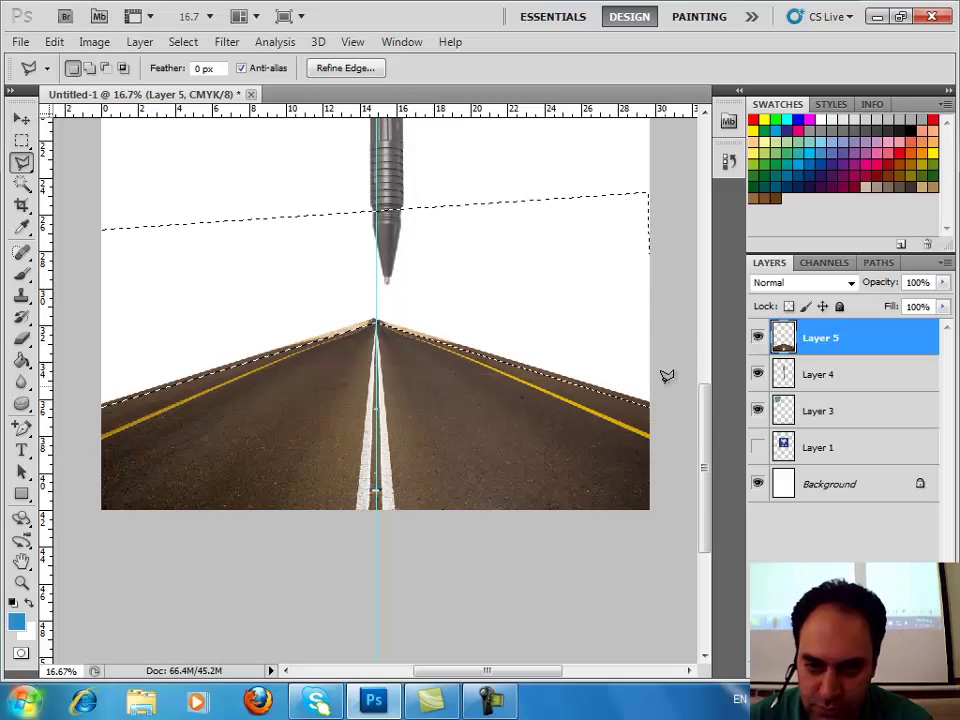
key(Delete)
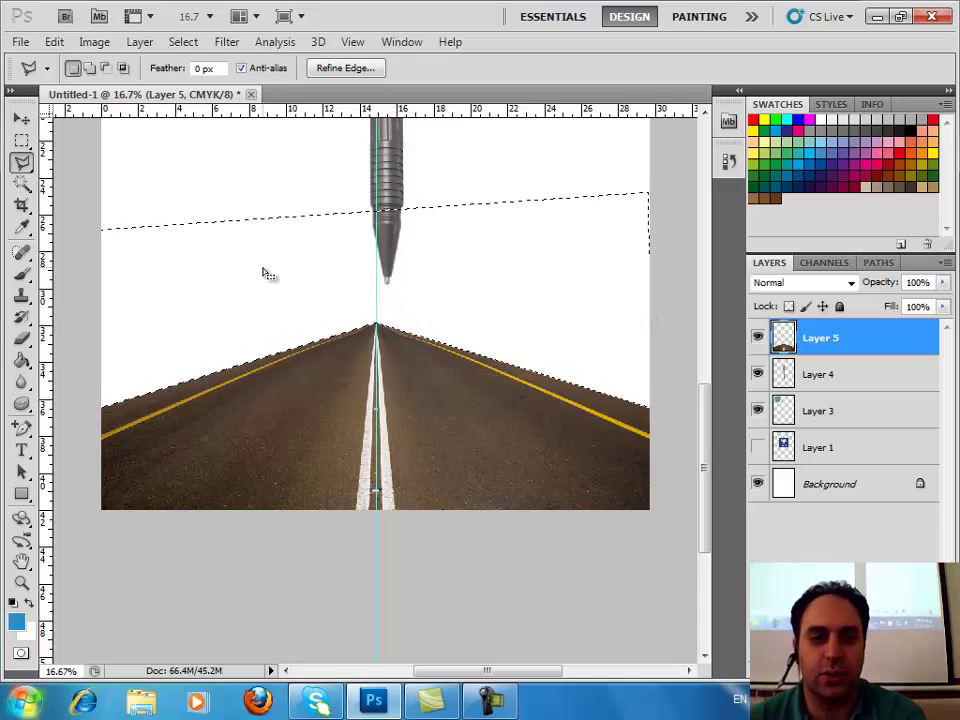
Step: Deselect, fit the poster in view, and shift the road slightly left
click(22, 140)
key(ctrl+d)
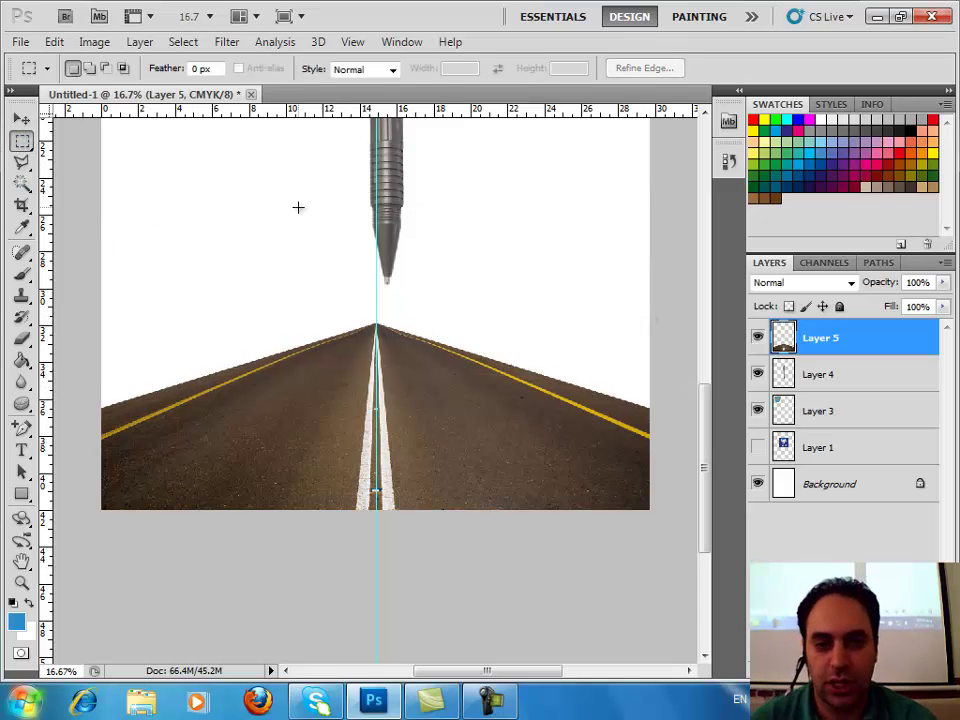
key(ctrl+0)
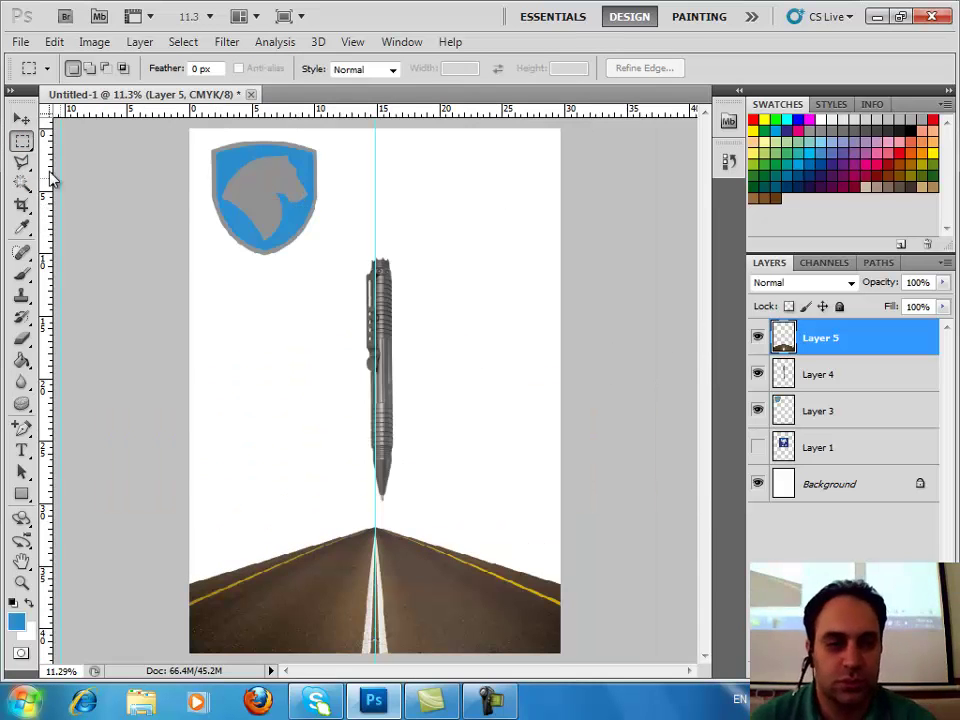
click(18, 119)
mouse_move(397, 230)
mouse_down()
mouse_move(190, 248)
mouse_move(341, 236)
mouse_up()
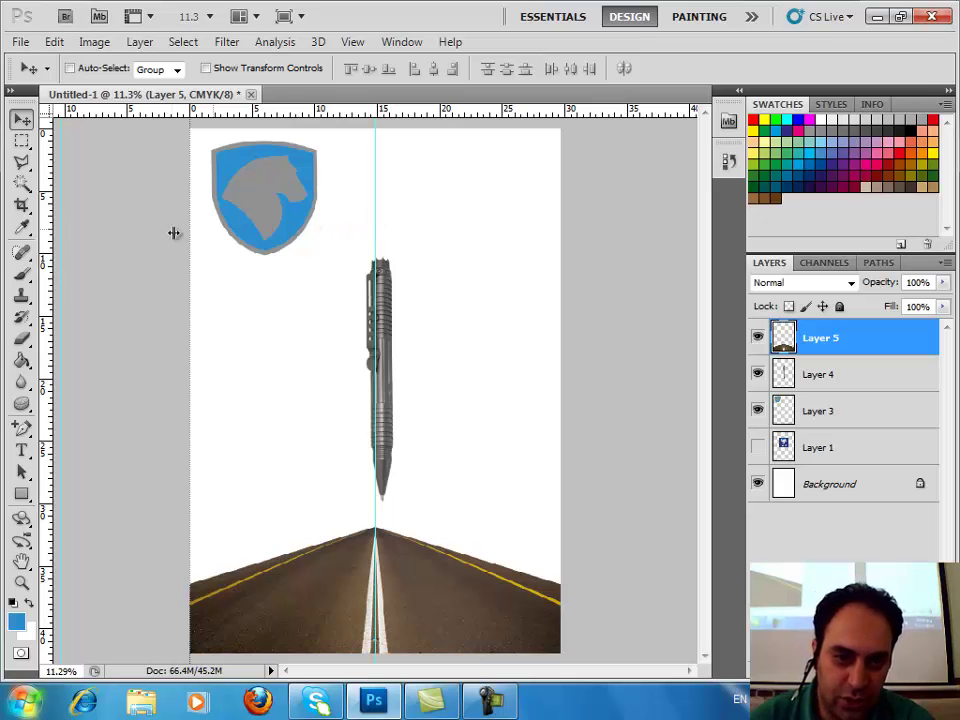
Step: Hide guides, lower the pen (Layer 4) onto the vanishing point, and stack it above Layer 5
key(ctrl+semicolon)
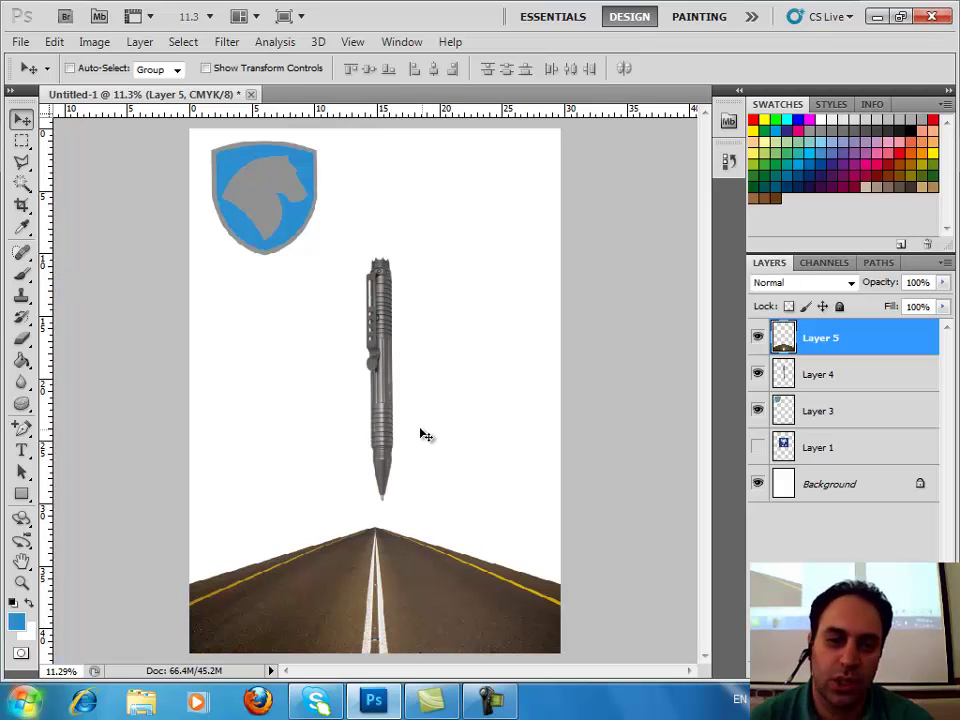
right_click(390, 433)
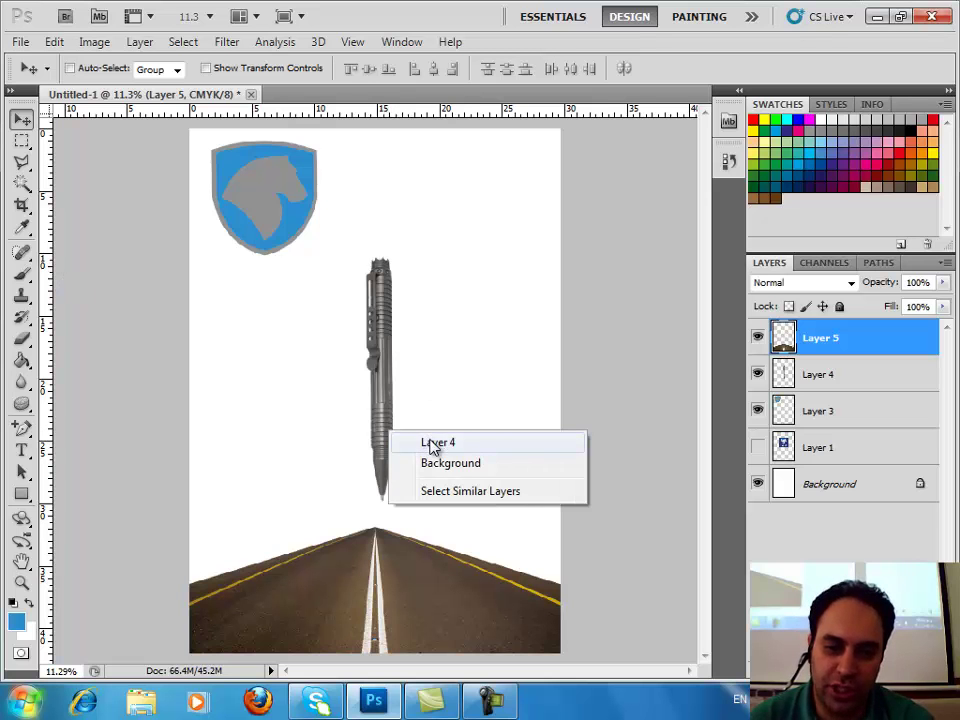
click(433, 444)
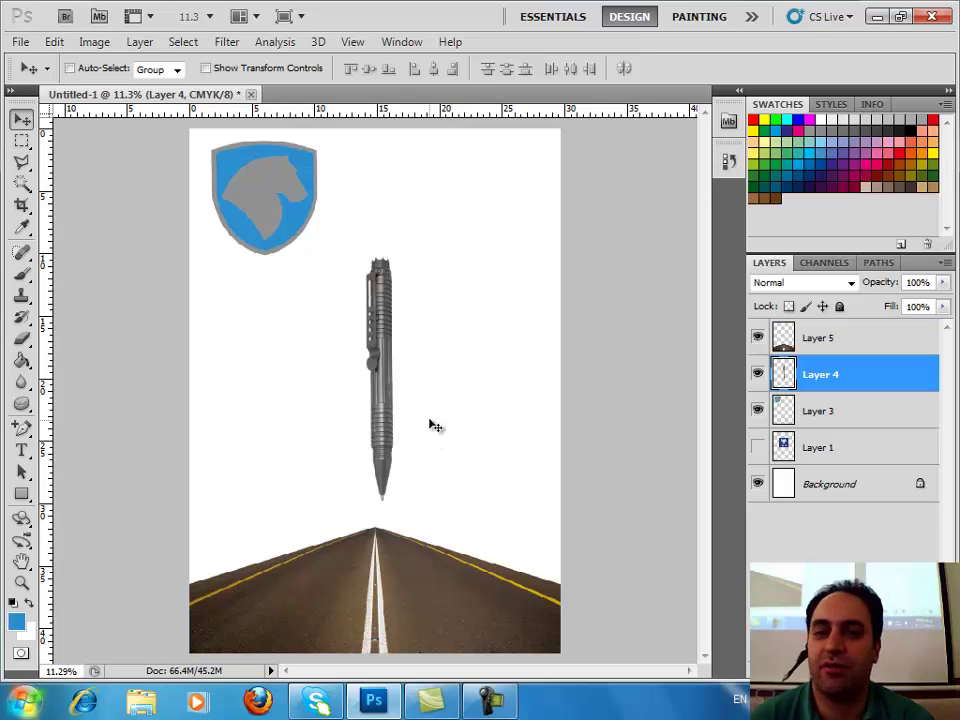
click(858, 340)
click(838, 410)
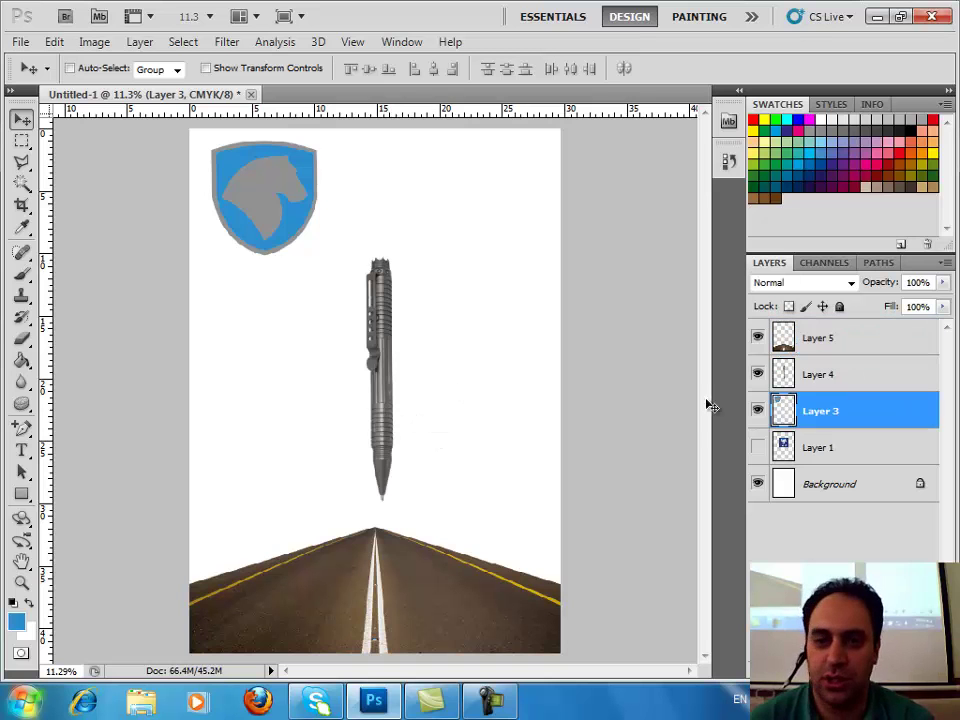
right_click(389, 416)
click(430, 428)
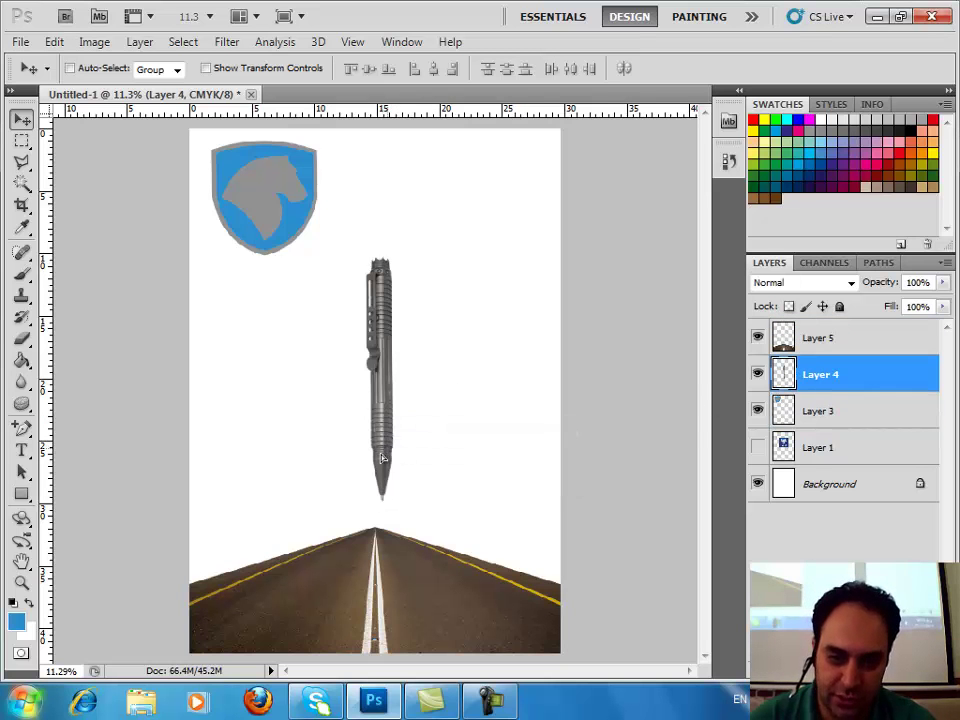
drag(381, 458, 381, 474)
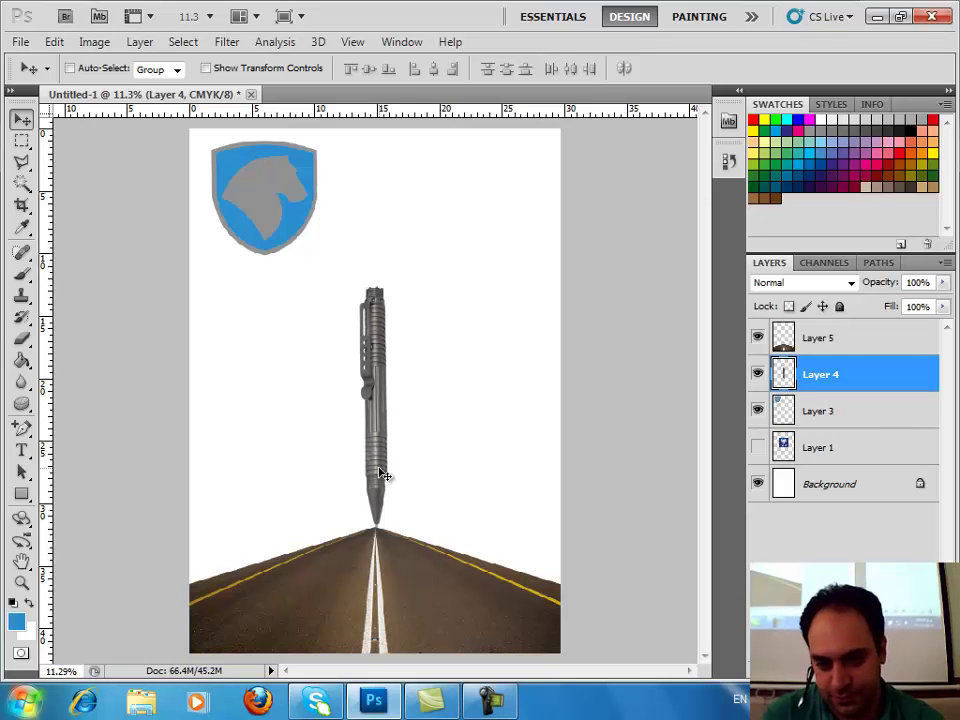
key(shift+Down)
key(shift+Down)
key(shift+Down)
key(shift+Down)
key(shift+Down)
key(shift+Down)
key(shift+Down)
key(shift+Down)
key(shift+Down)
key(shift+Down)
key(shift+Down)
key(shift+Down)
key(shift+Down)
key(shift+Down)
key(shift+Down)
key(shift+Down)
key(shift+Down)
key(shift+Down)
key(shift+Down)
key(shift+Down)
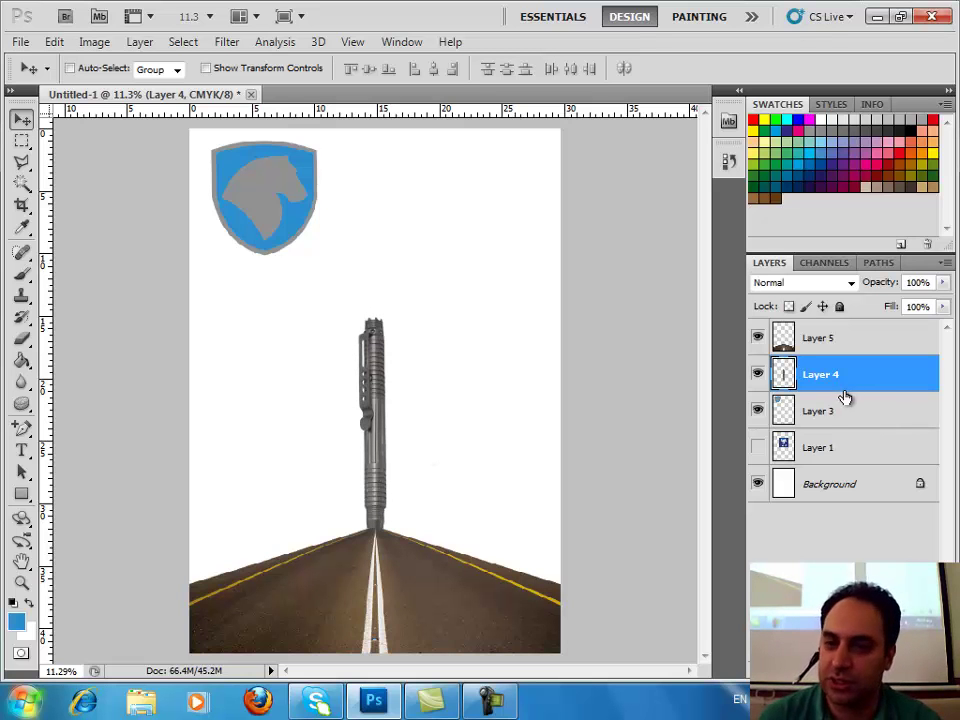
drag(845, 398, 838, 340)
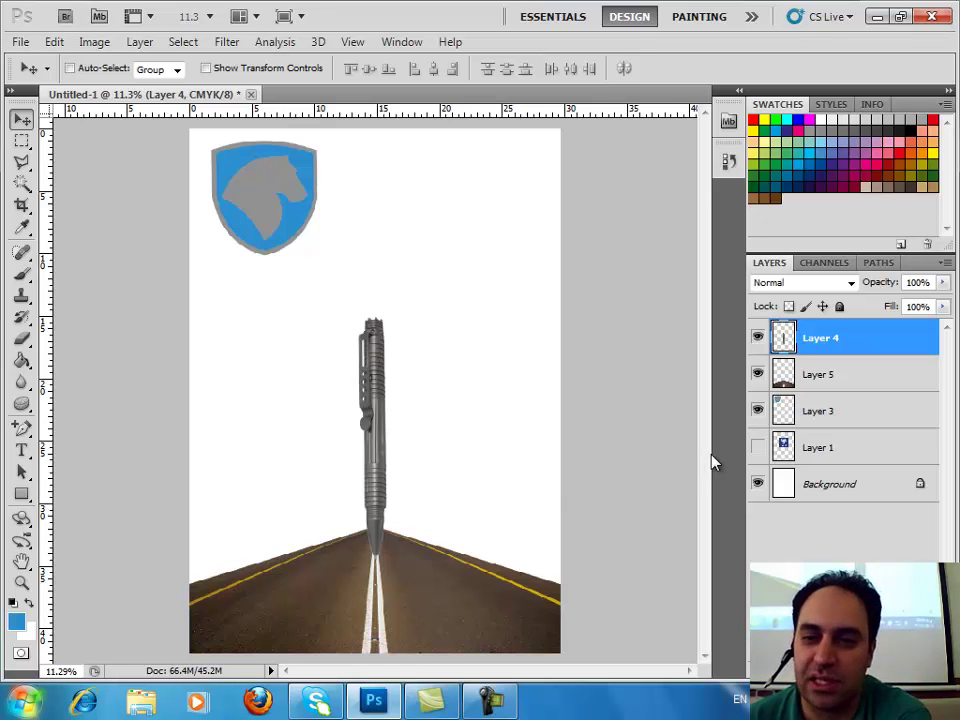
click(830, 392)
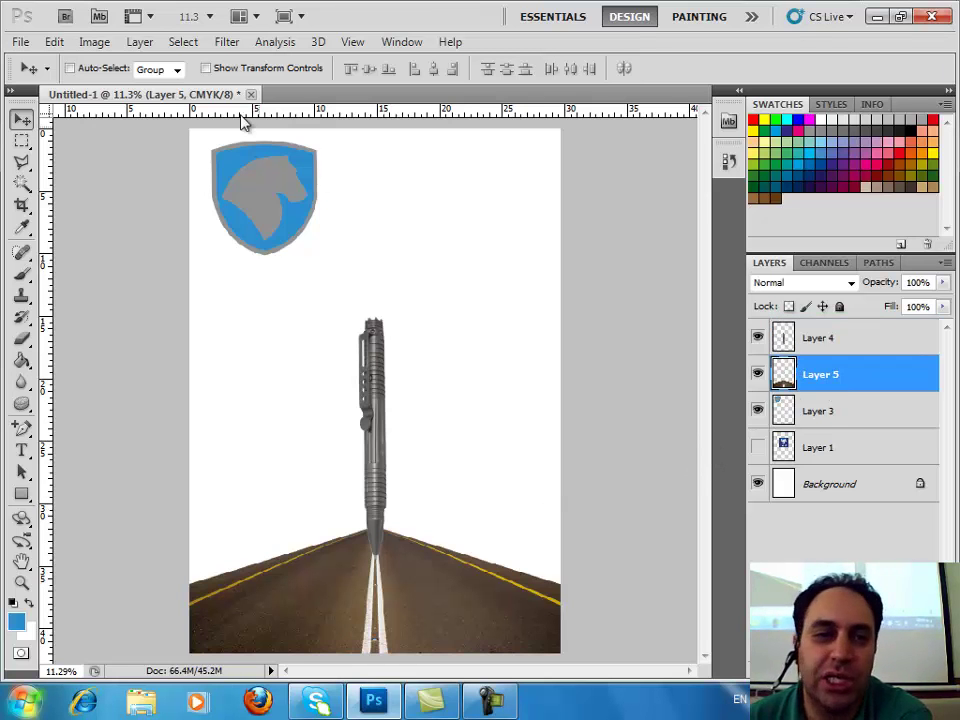
click(89, 44)
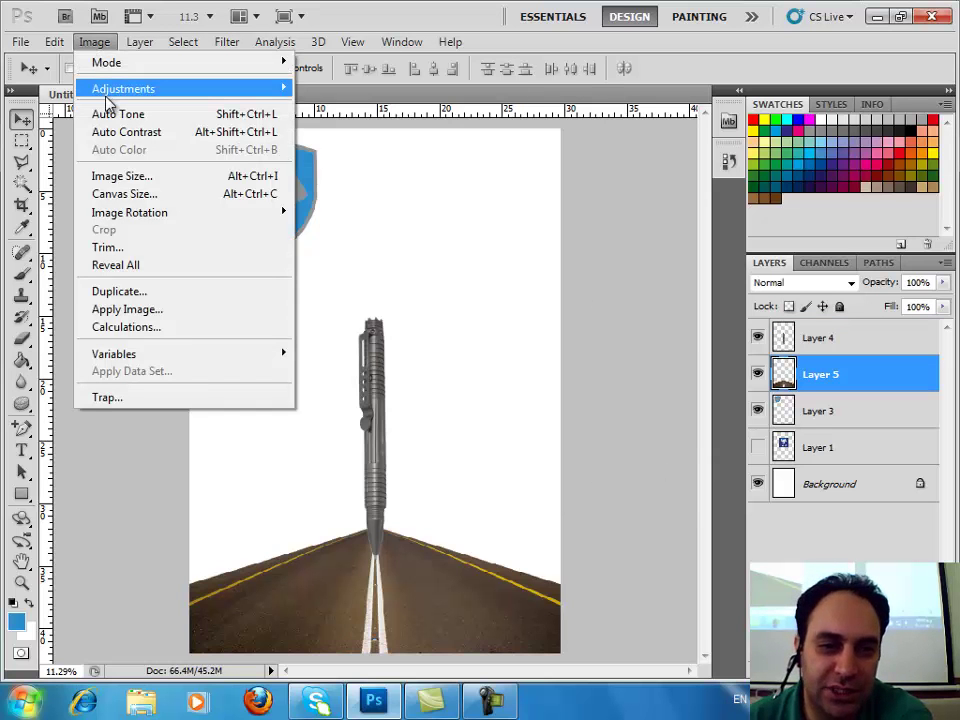
mouse_move(124, 88)
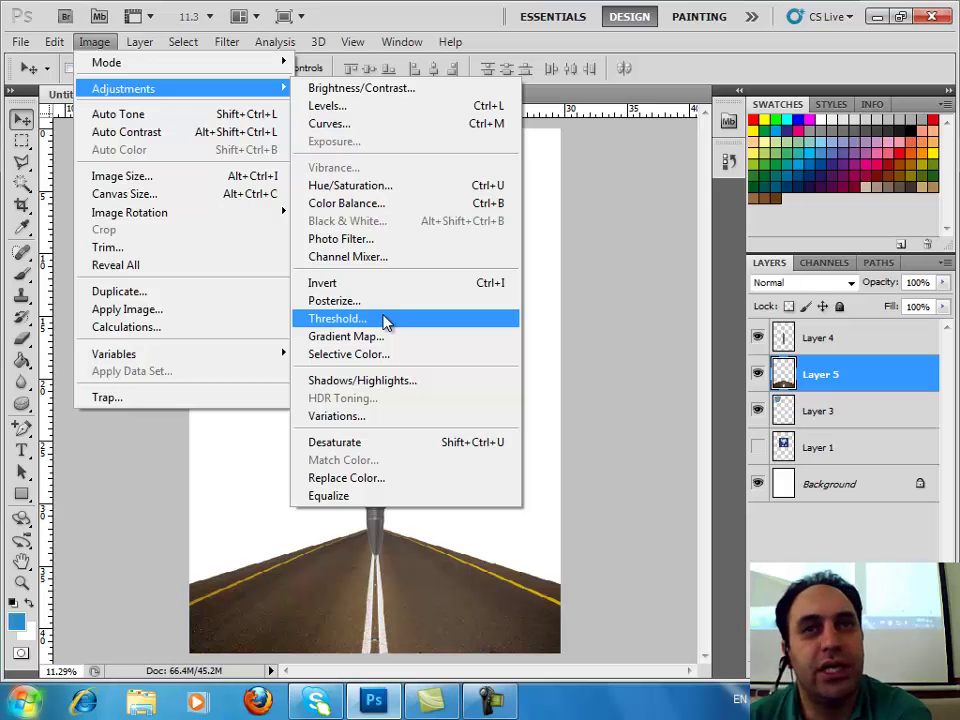
click(386, 319)
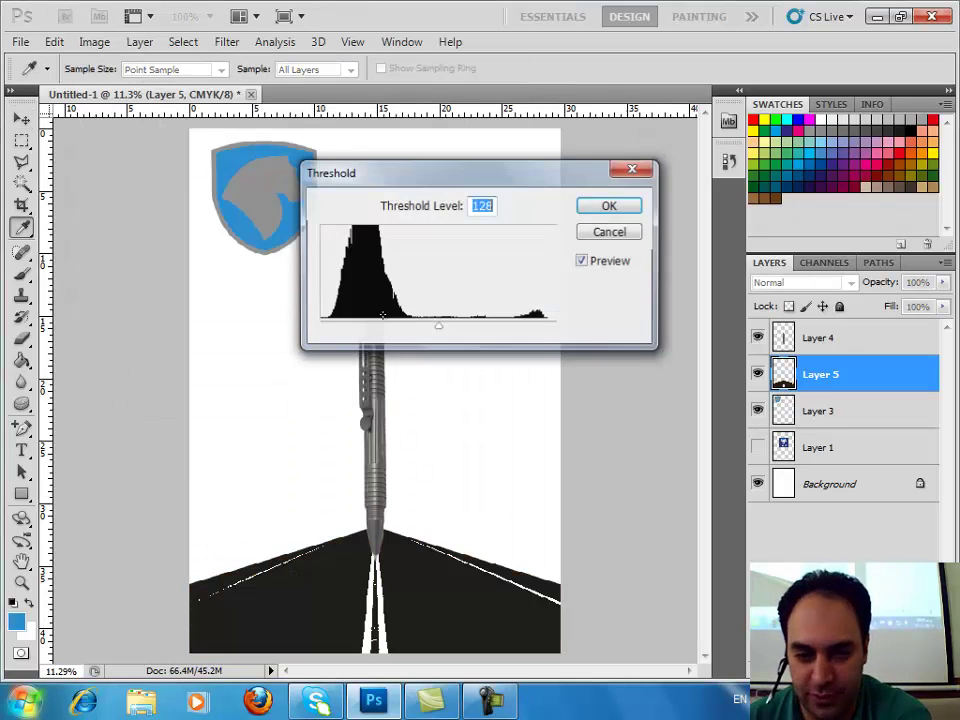
drag(437, 183, 615, 122)
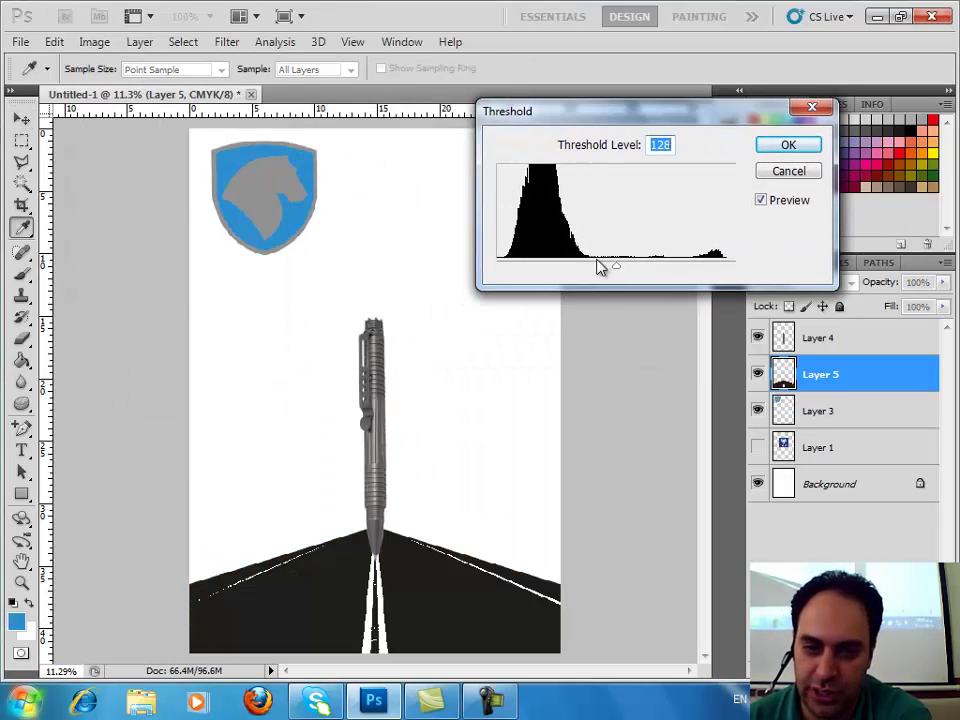
mouse_move(615, 268)
mouse_down()
mouse_move(506, 266)
mouse_move(557, 273)
mouse_up()
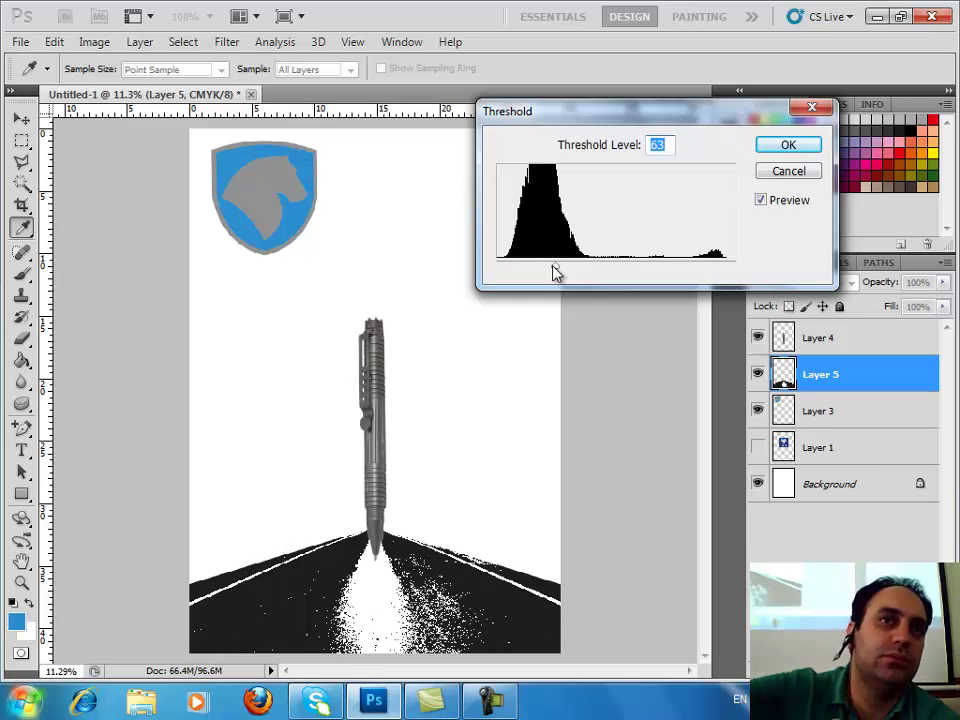
mouse_move(559, 272)
mouse_down()
mouse_move(698, 281)
mouse_move(737, 268)
mouse_move(649, 289)
mouse_move(508, 289)
mouse_up()
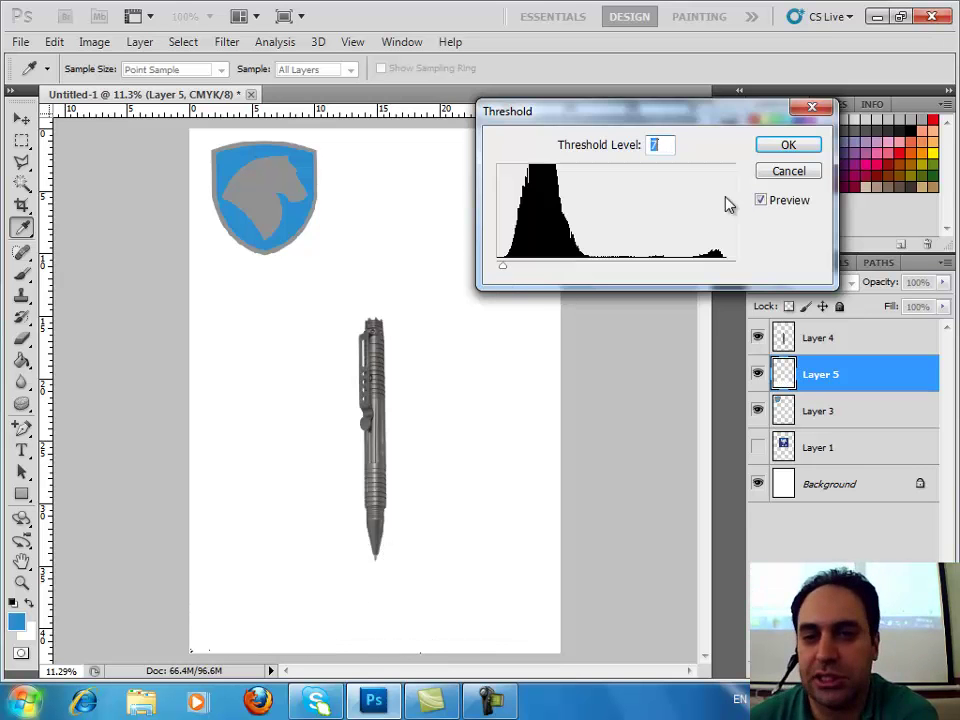
click(789, 173)
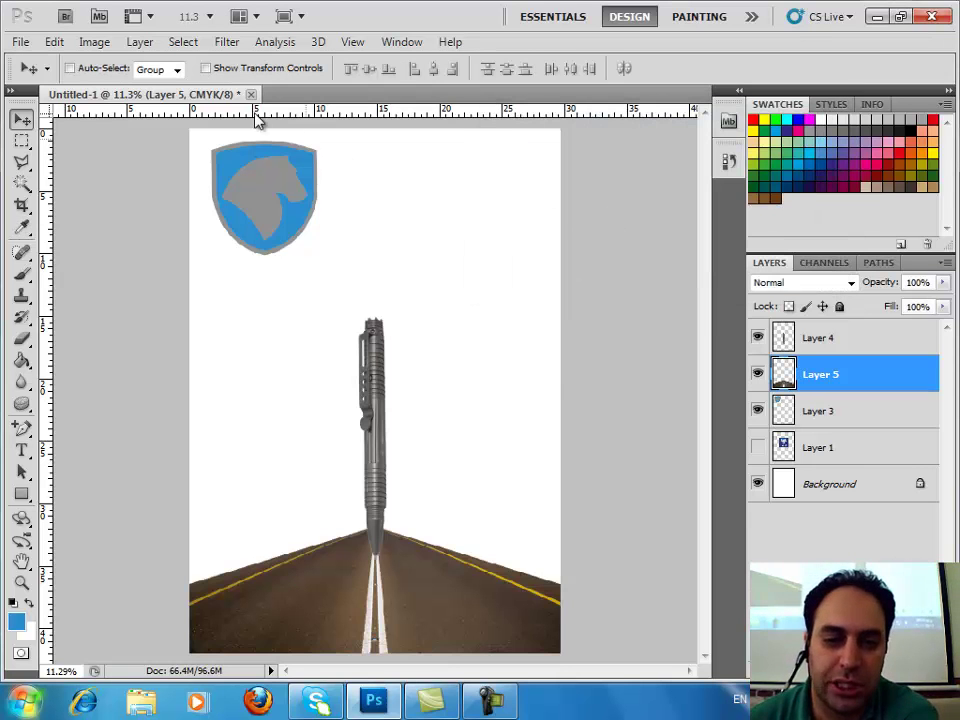
Step: Change the image mode to RGB Color, choosing Don't Flatten
click(94, 44)
mouse_move(123, 88)
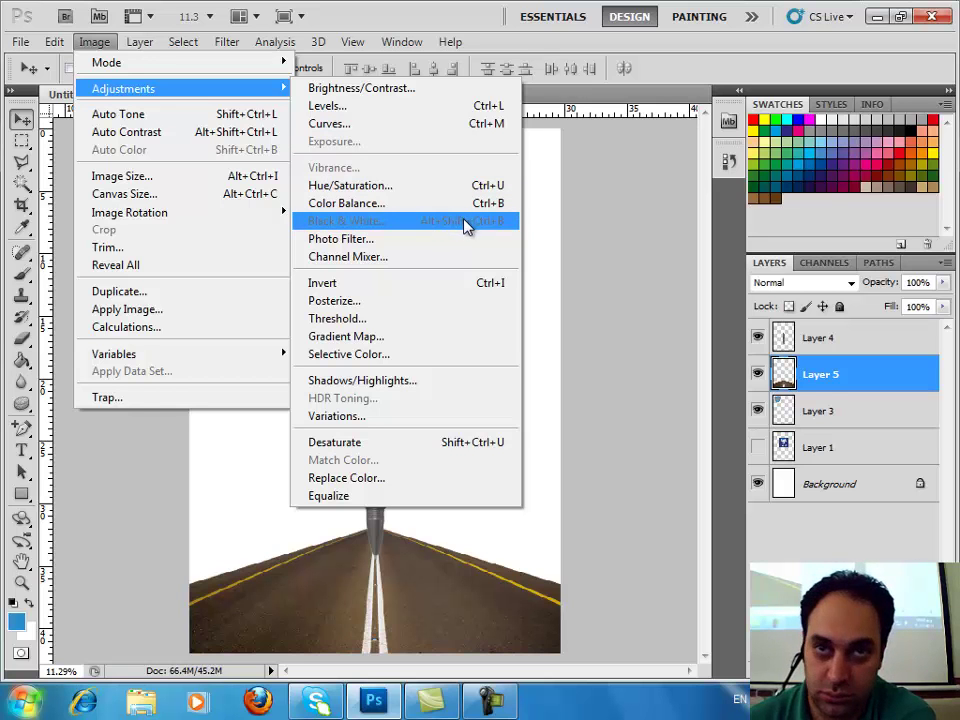
click(613, 226)
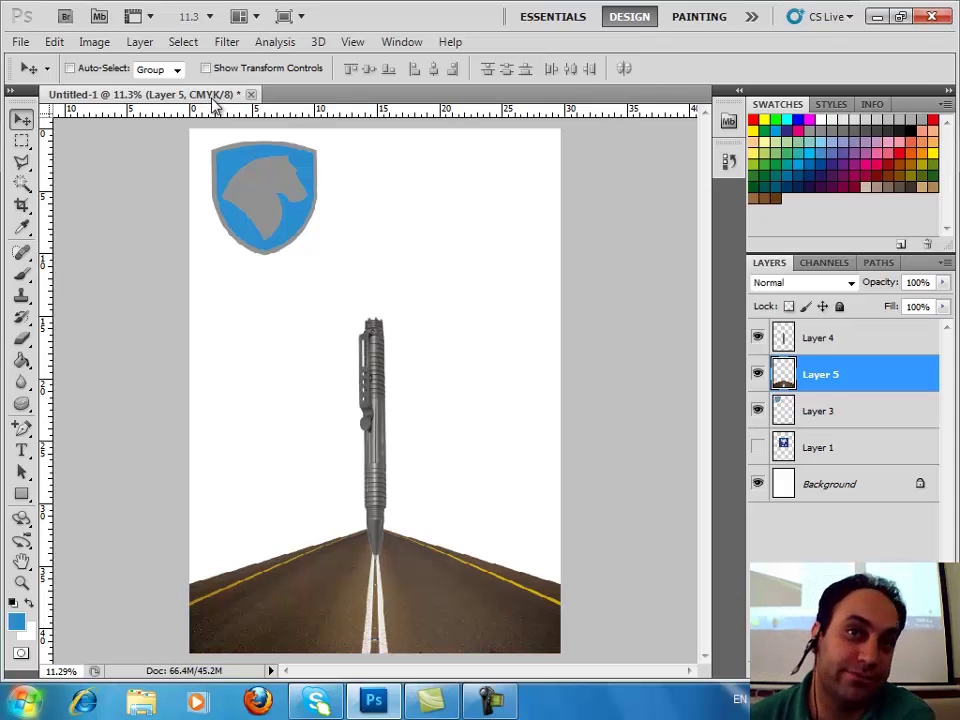
click(94, 42)
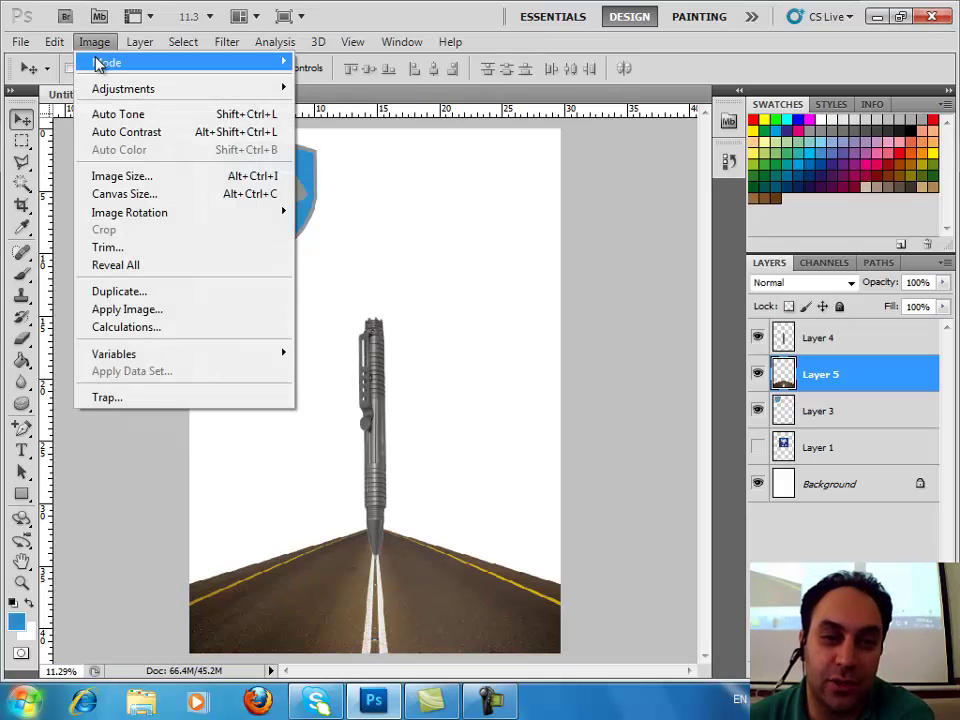
click(215, 58)
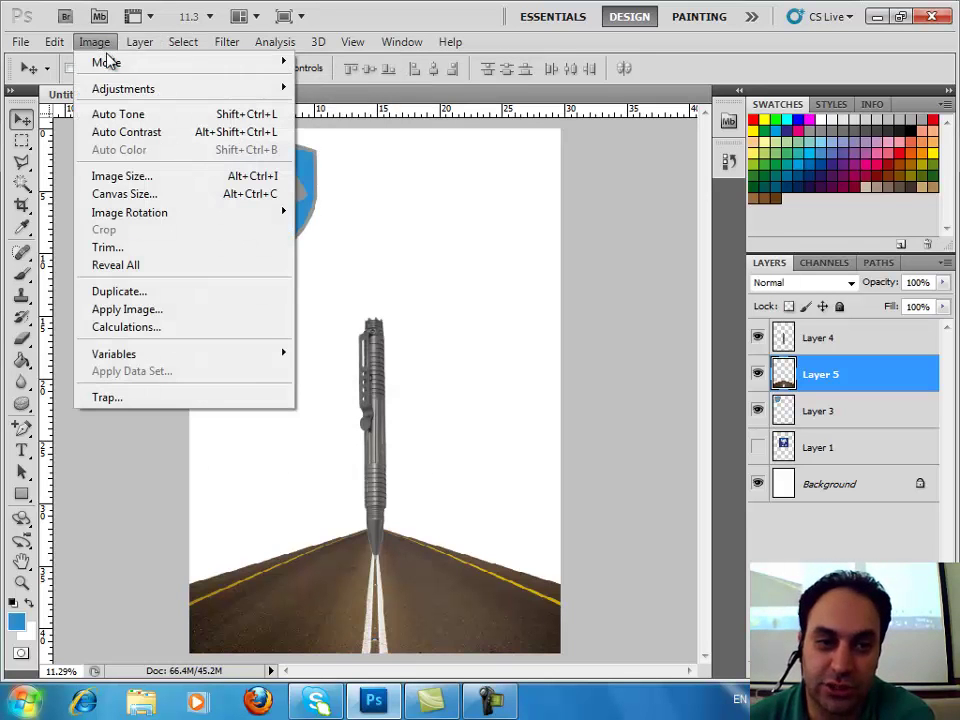
mouse_move(107, 62)
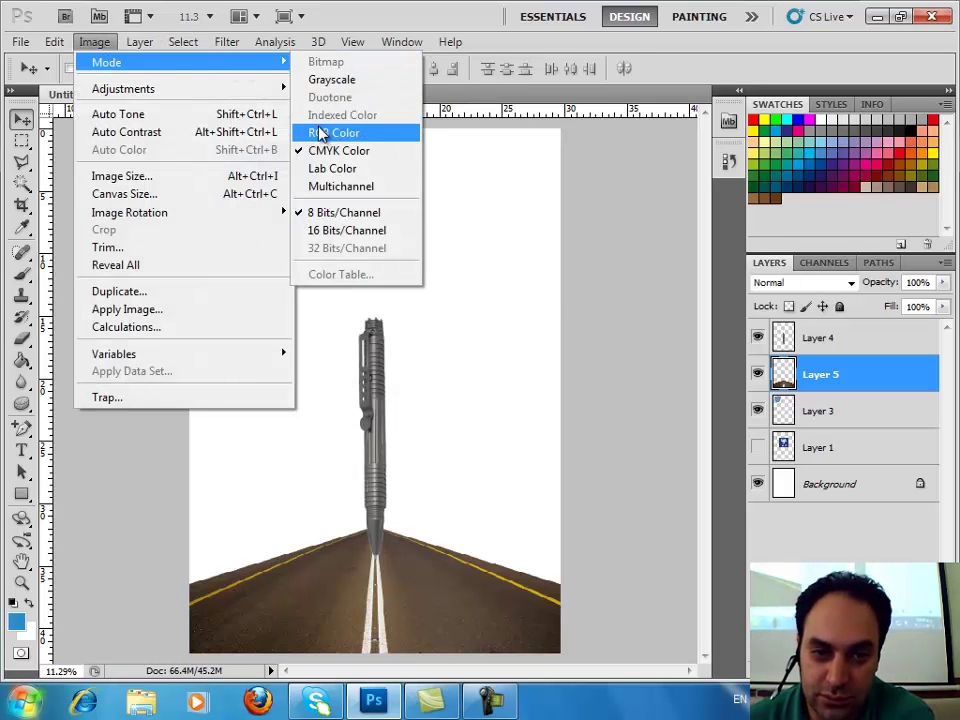
click(319, 133)
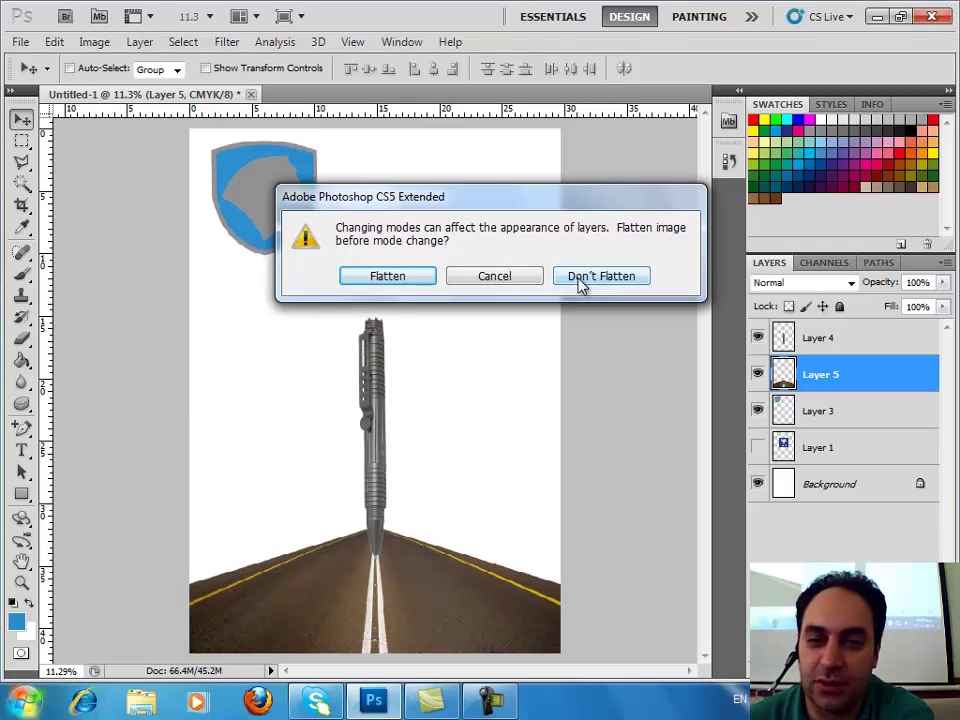
click(580, 282)
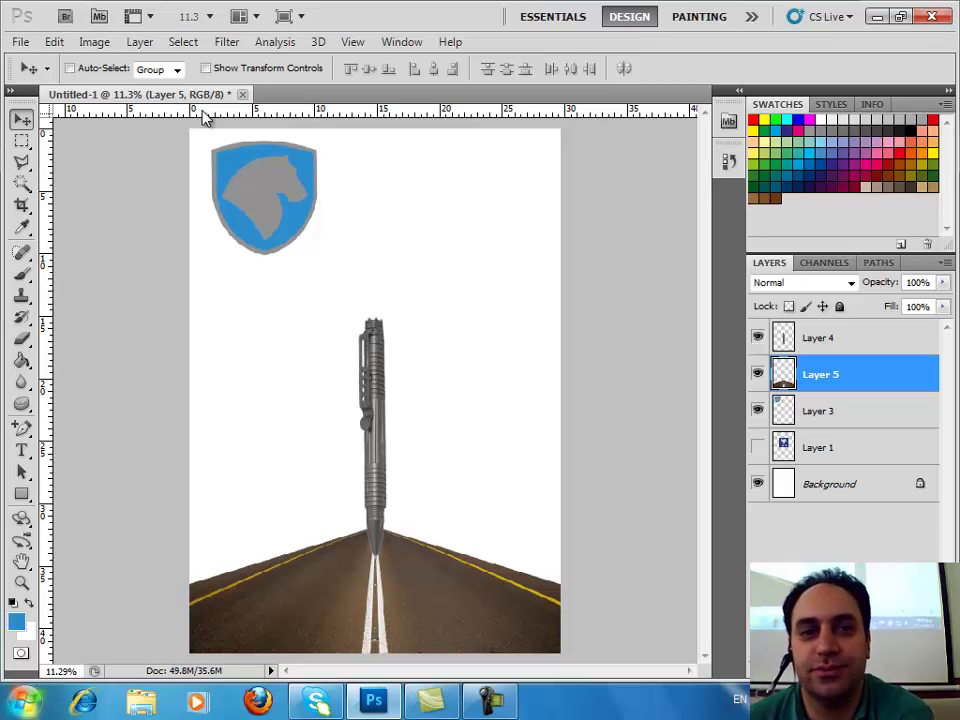
Step: Apply a Black & White adjustment to the road with Reds at about -163
click(94, 42)
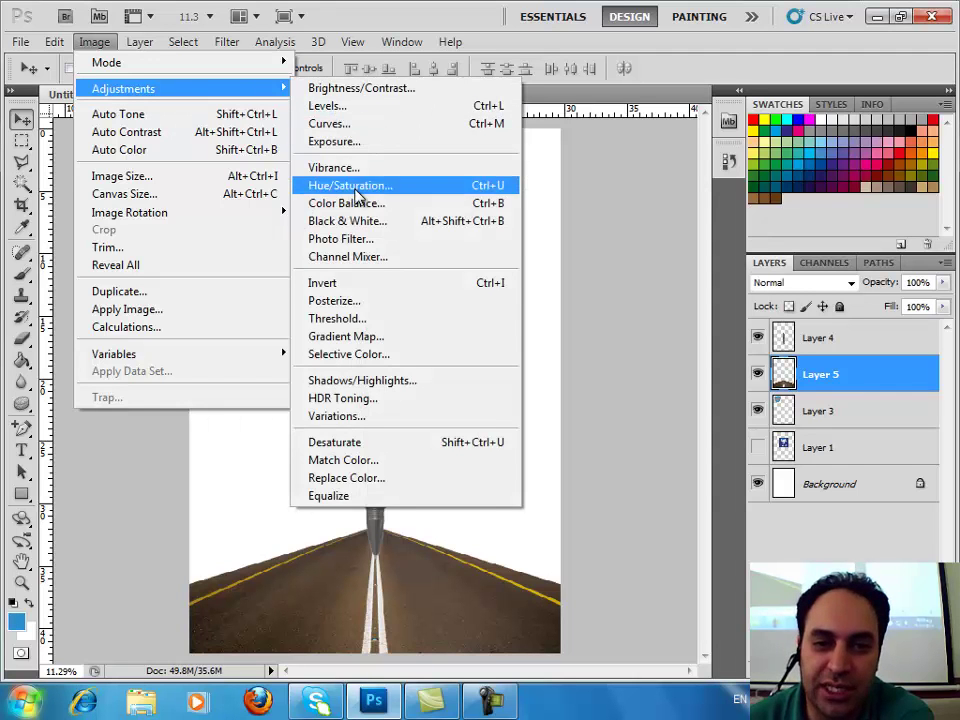
click(362, 222)
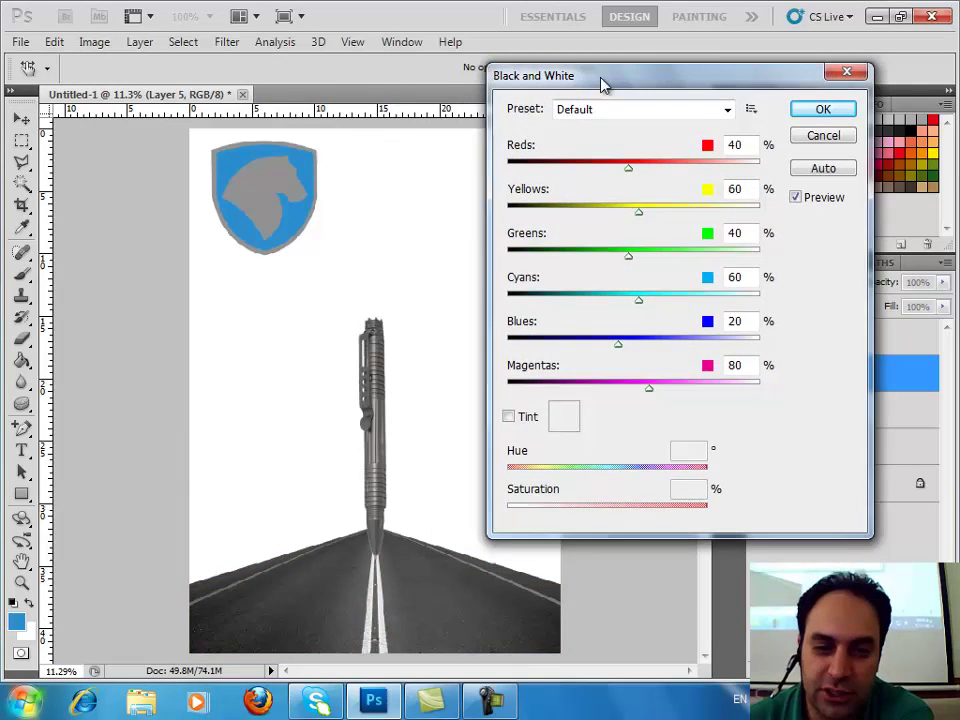
drag(375, 88, 602, 82)
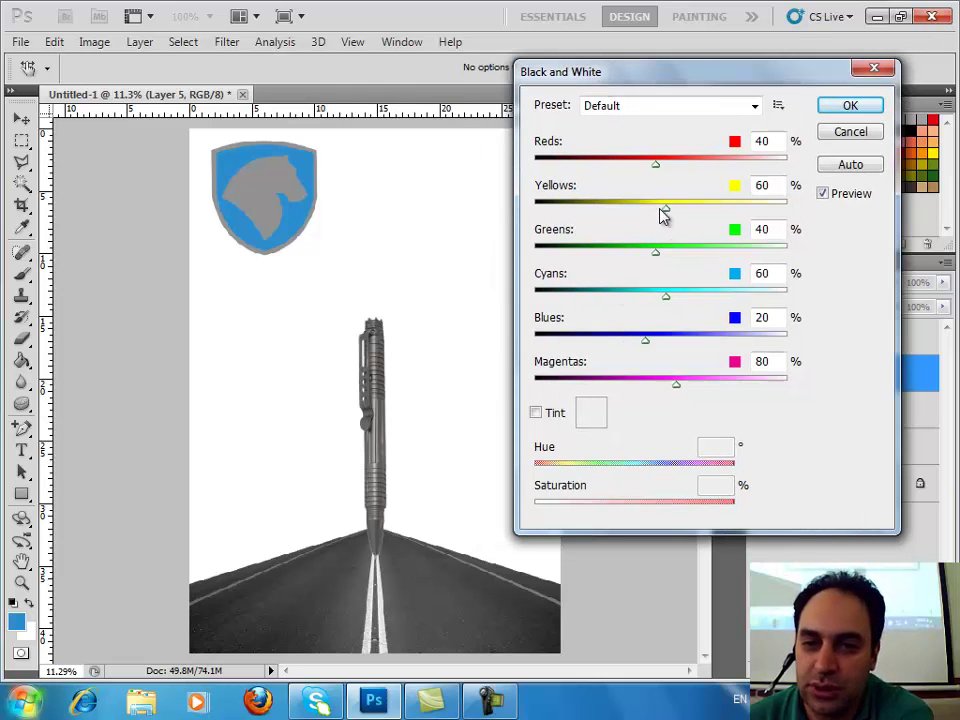
mouse_move(684, 216)
mouse_down()
mouse_move(775, 212)
mouse_move(602, 214)
mouse_move(679, 214)
mouse_move(668, 217)
mouse_up()
drag(658, 170, 589, 171)
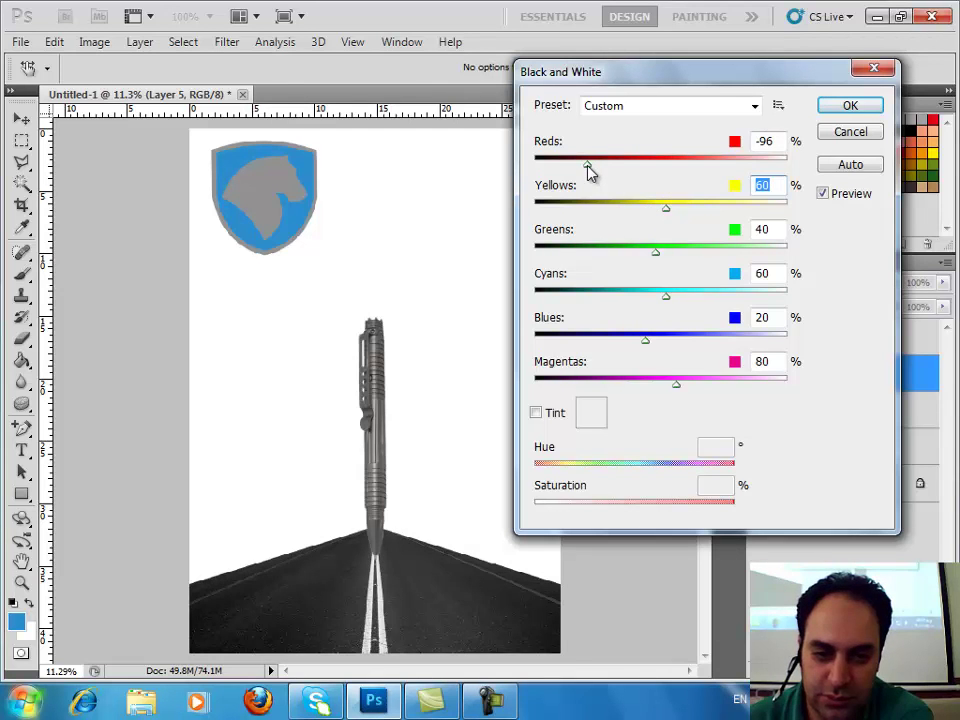
drag(555, 171, 556, 171)
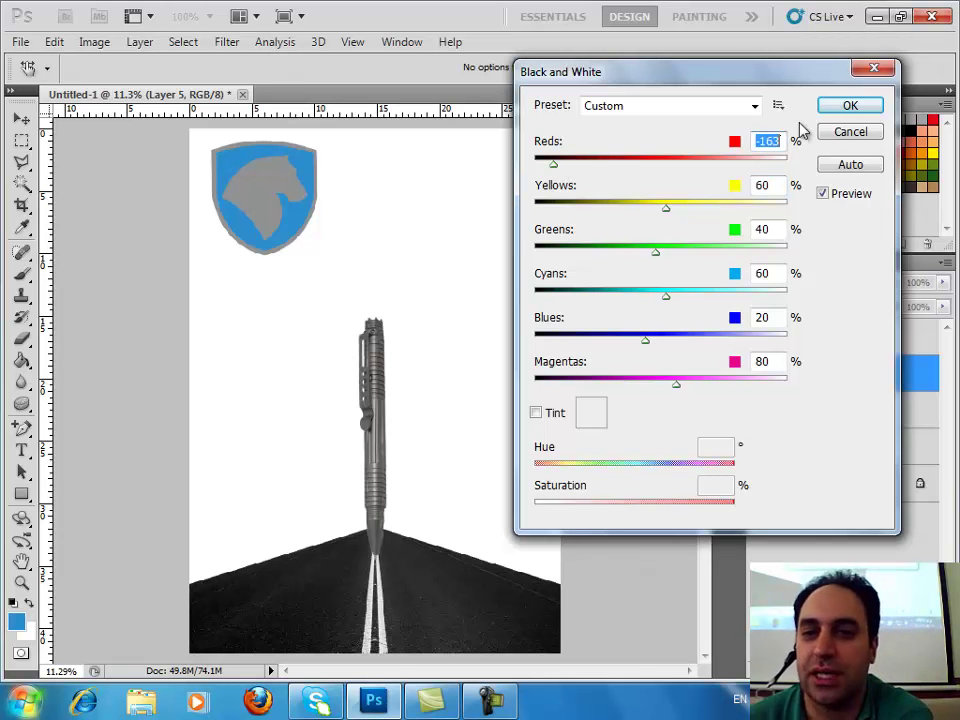
click(842, 107)
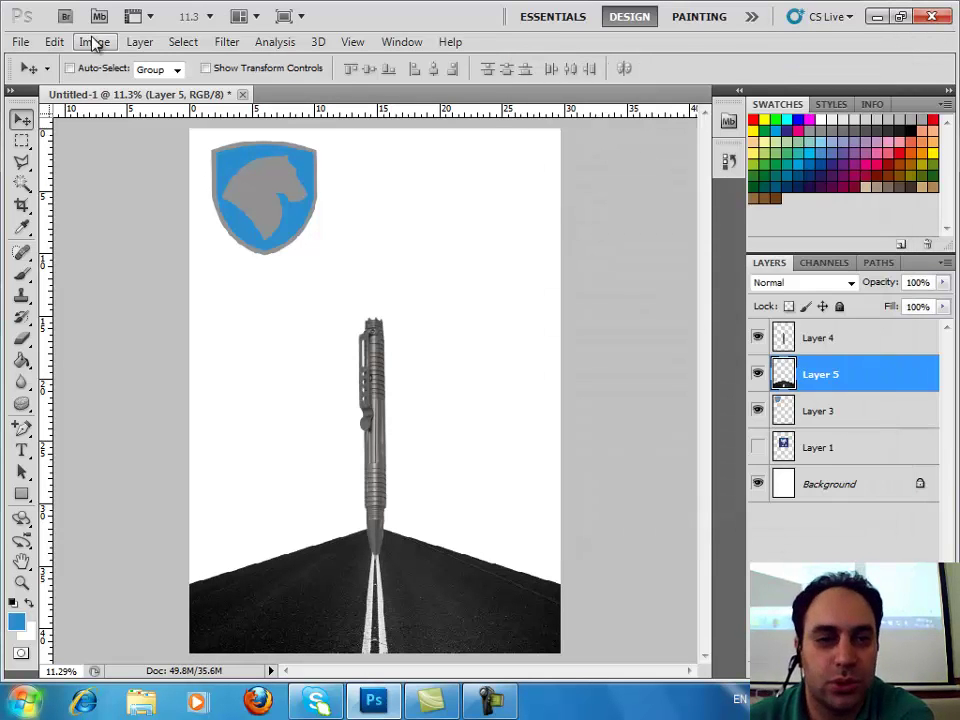
Step: Convert the poster to CMYK Color without flattening the layers
click(94, 42)
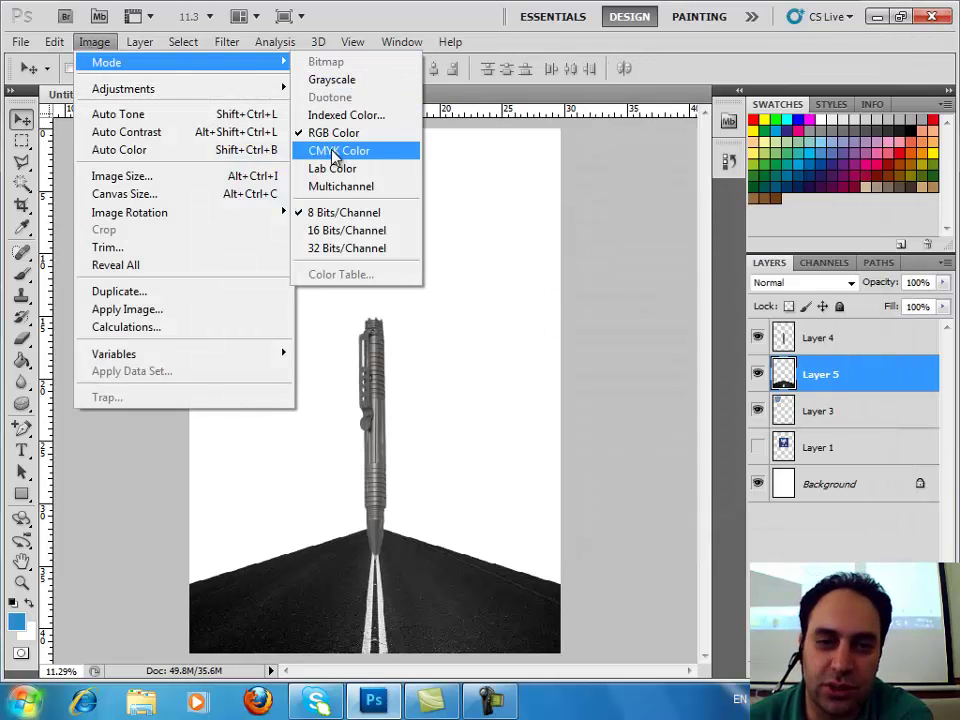
click(330, 151)
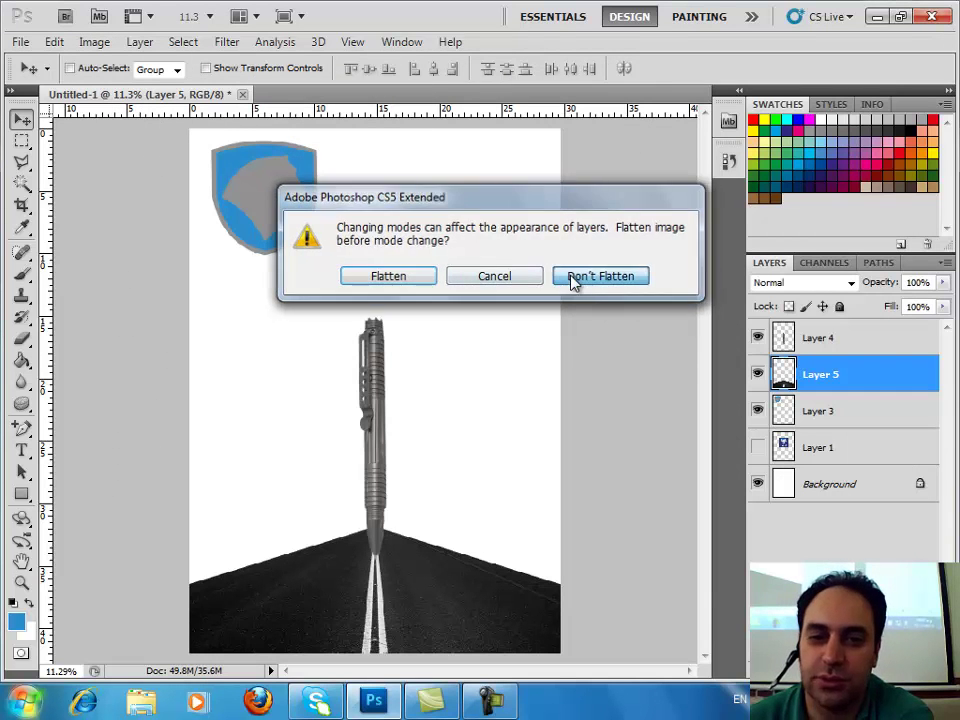
click(574, 281)
click(450, 299)
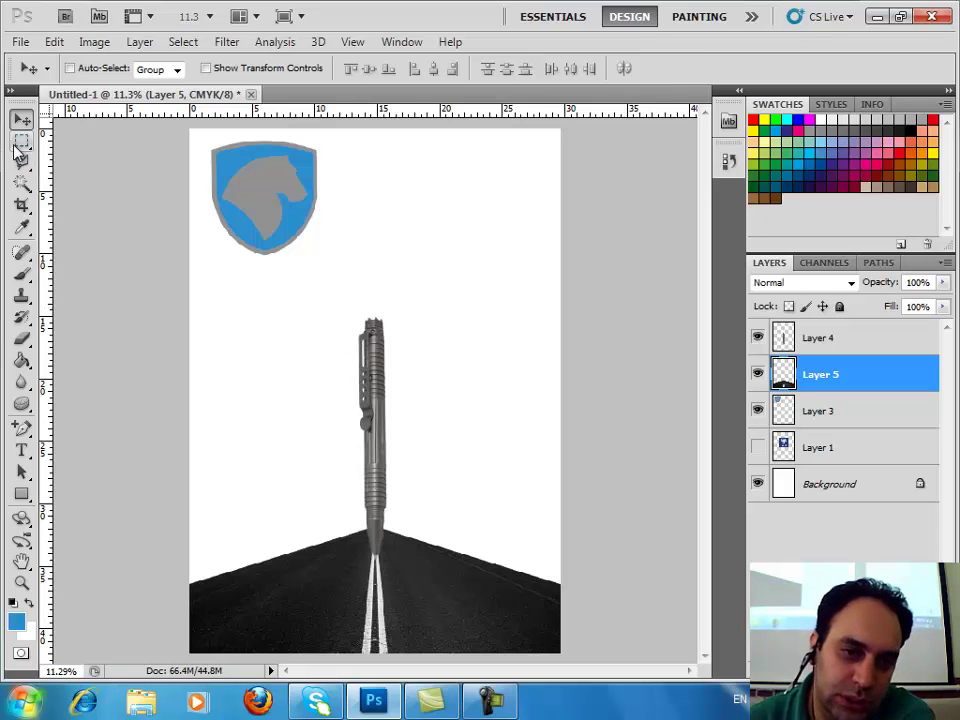
Step: Delete the upper part of the pen on Layer 4 with a rectangular selection
click(21, 141)
click(820, 338)
mouse_move(326, 297)
mouse_down()
mouse_move(395, 345)
mouse_move(430, 433)
mouse_up()
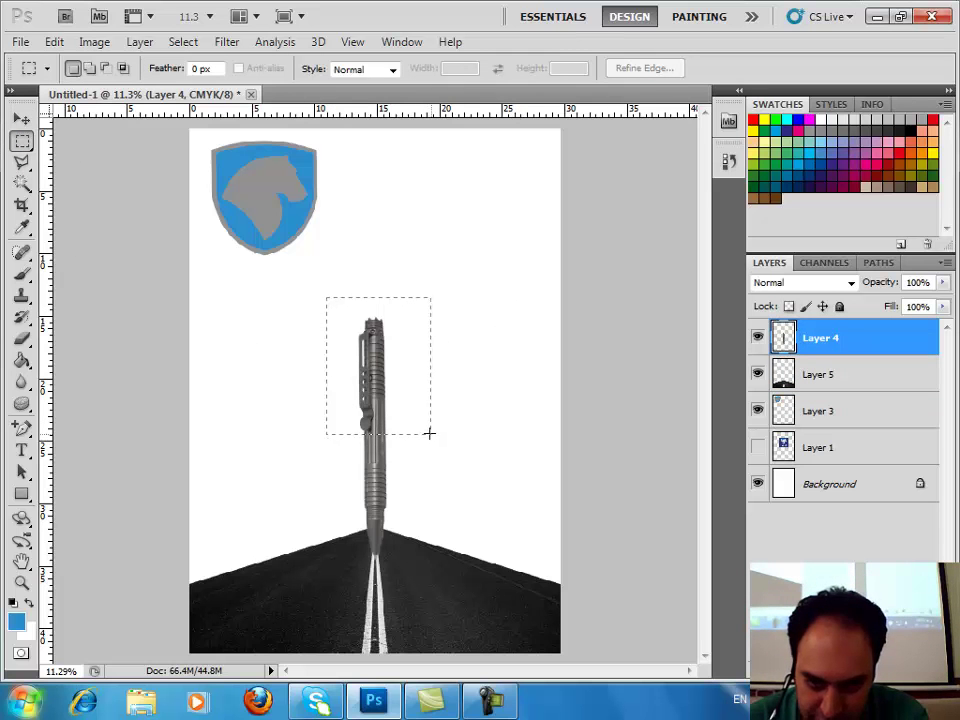
key(Delete)
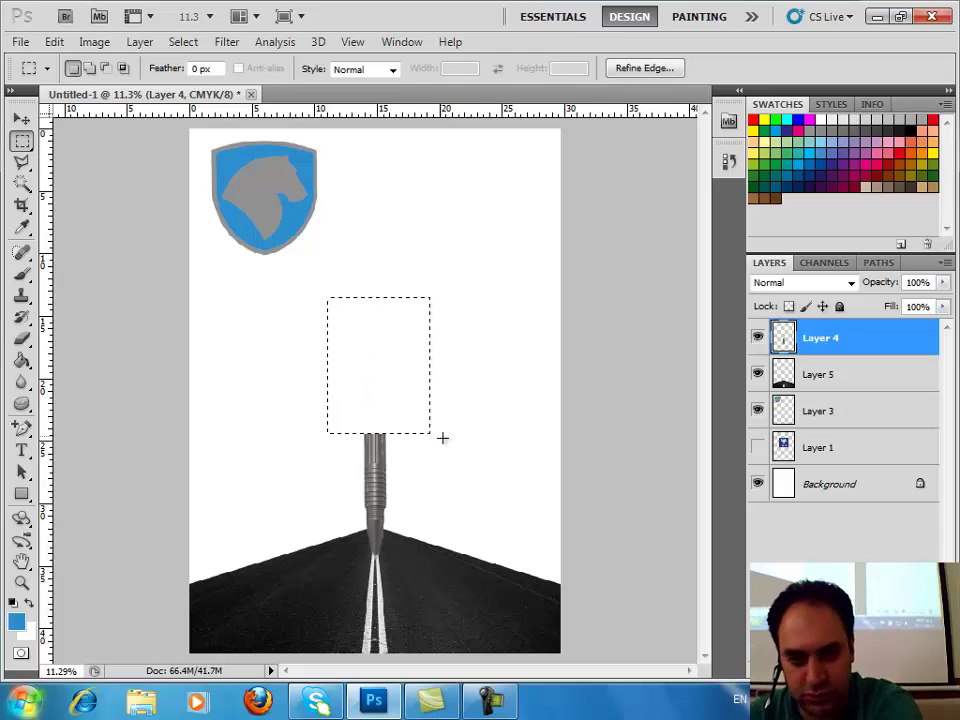
key(ctrl+d)
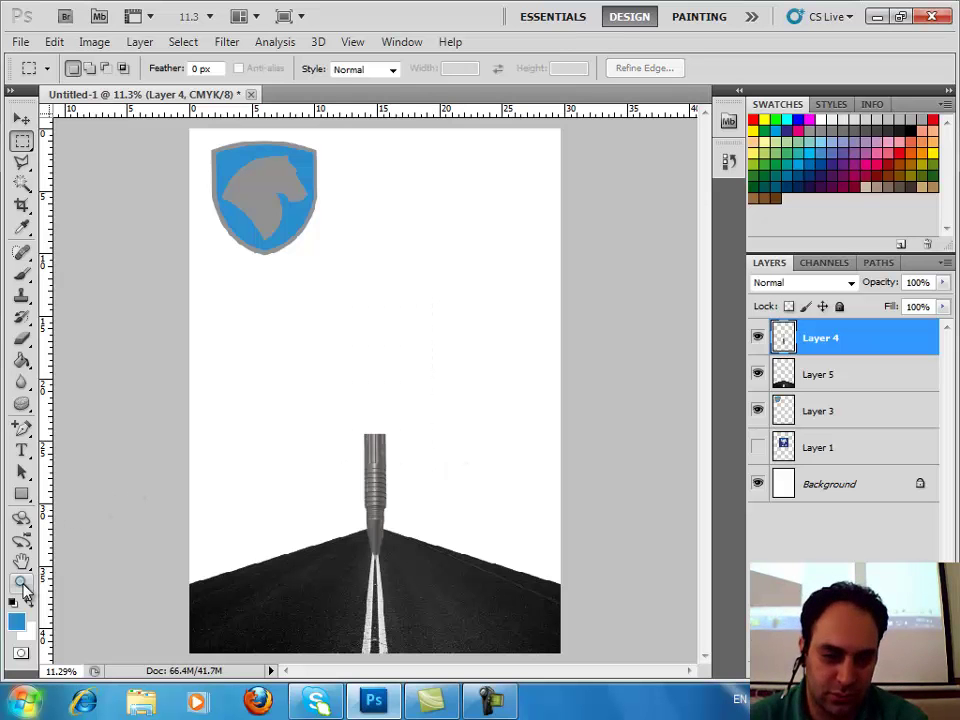
Step: Apply Auto Contrast to the pen layer, then refit and slightly enlarge the view
click(22, 583)
drag(321, 429, 422, 568)
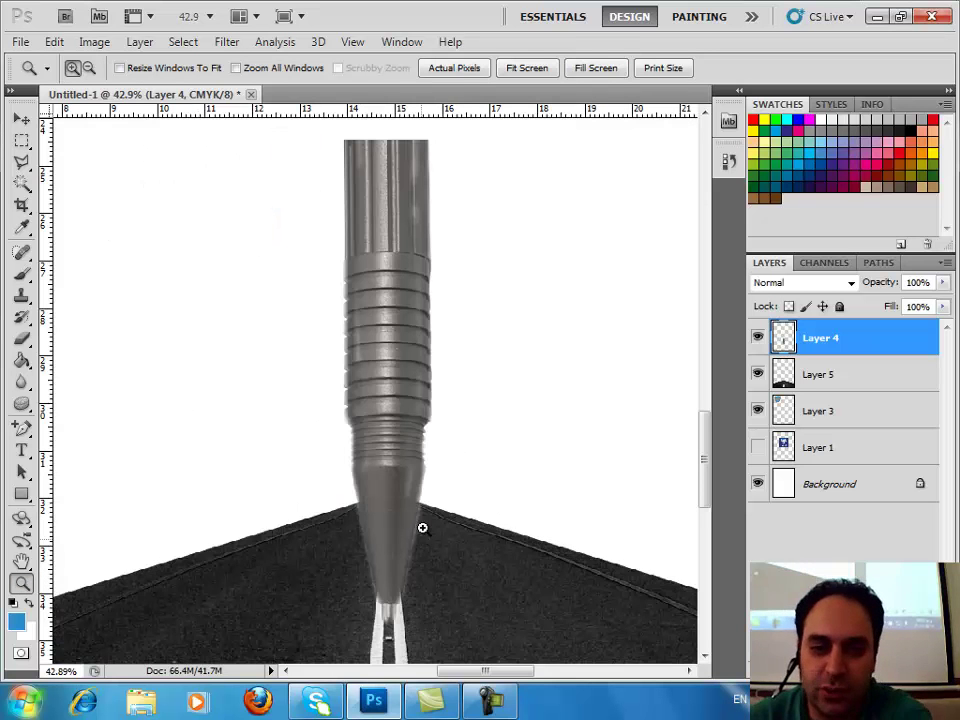
scroll(443, 409, up, 1)
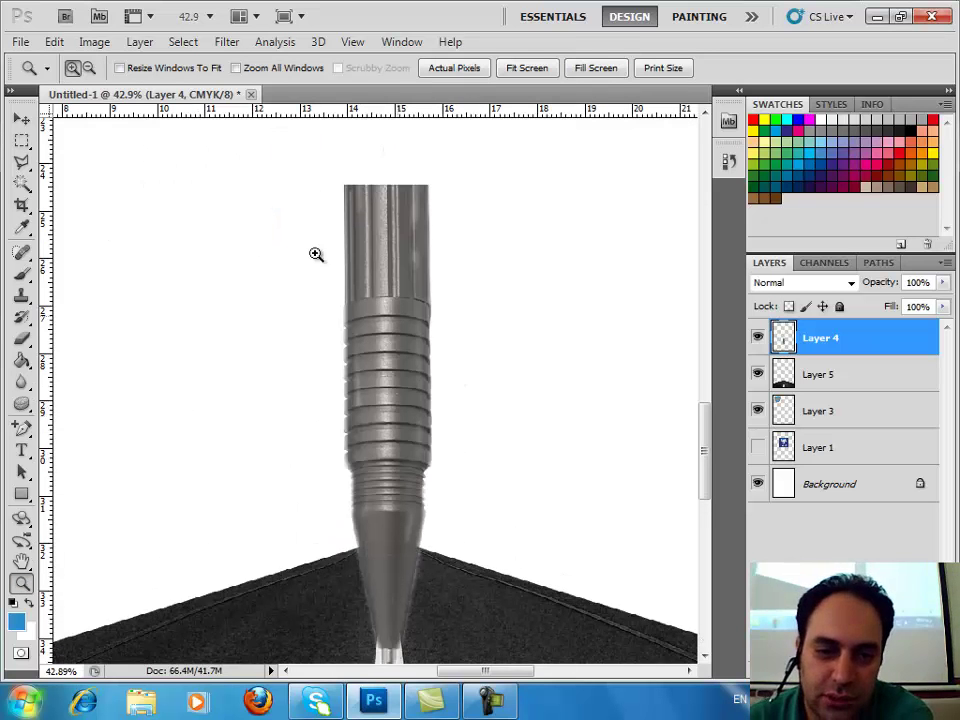
click(95, 42)
mouse_move(123, 89)
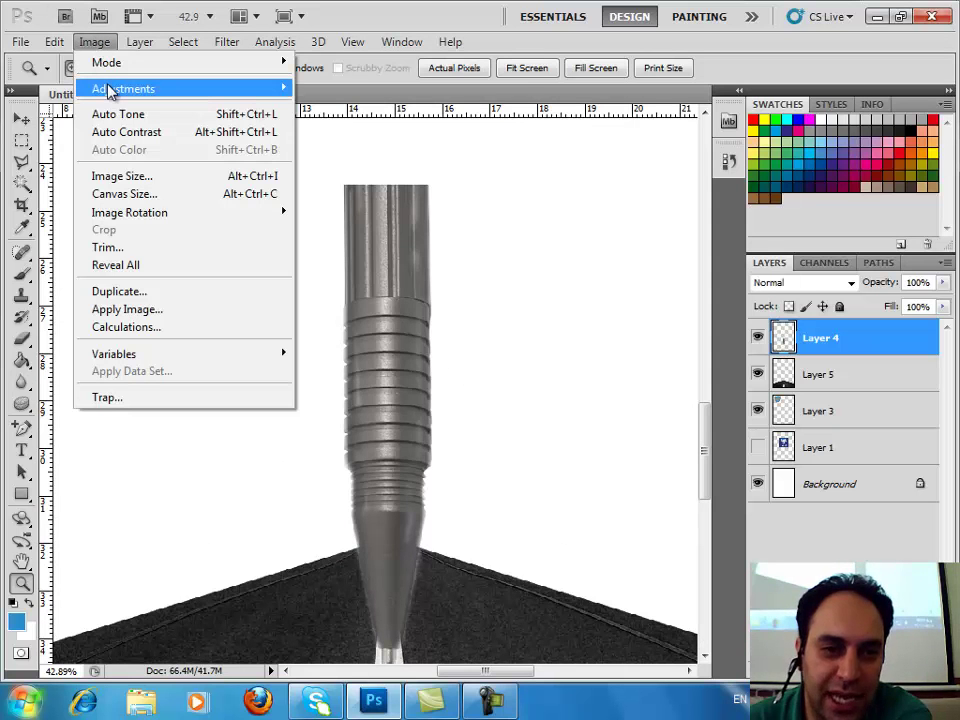
click(175, 138)
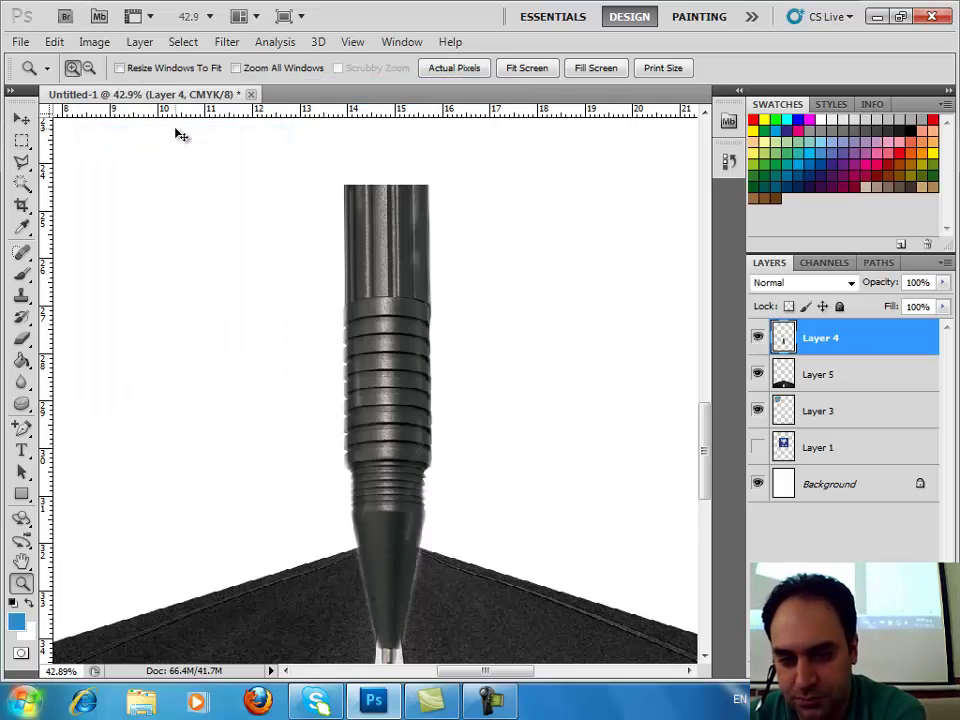
key(ctrl+0)
key(ctrl+plus)
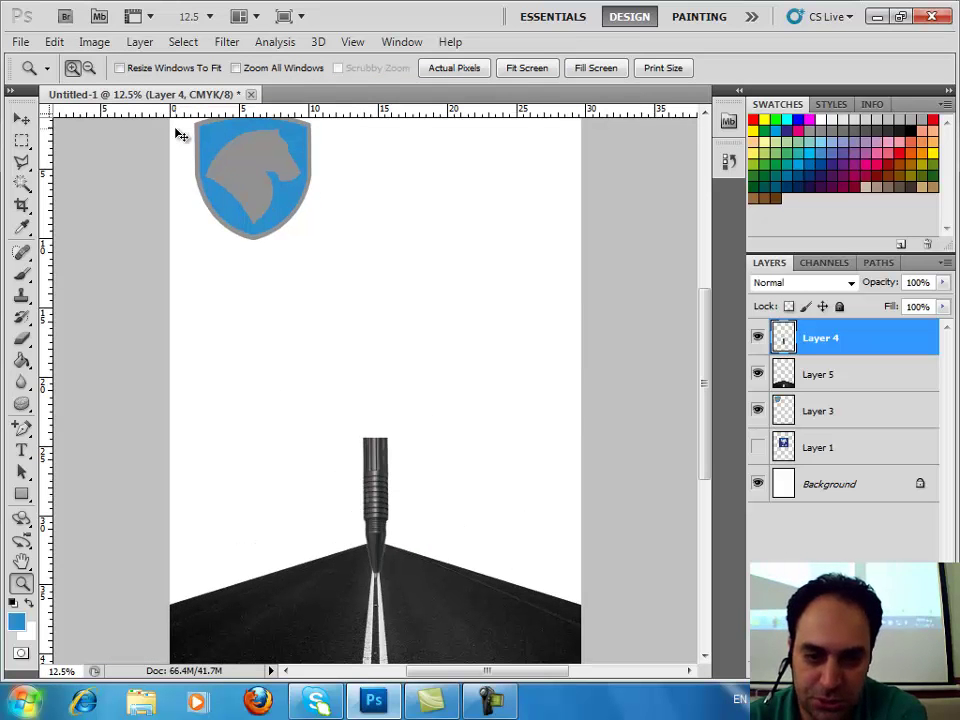
key(ctrl+plus)
scroll(265, 208, down, 2)
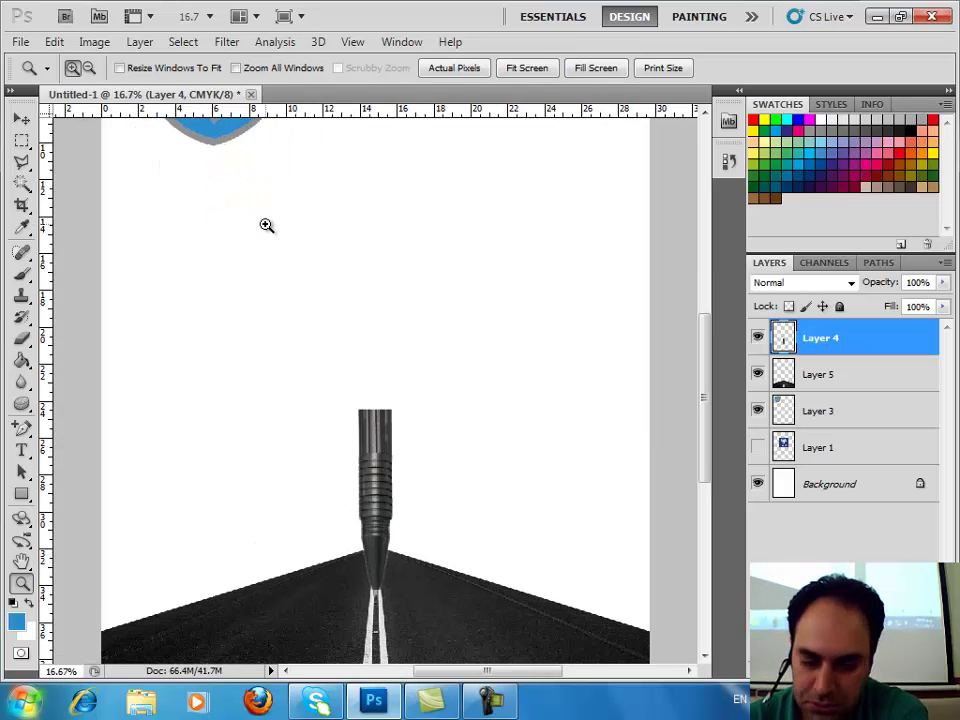
scroll(266, 225, down, 1)
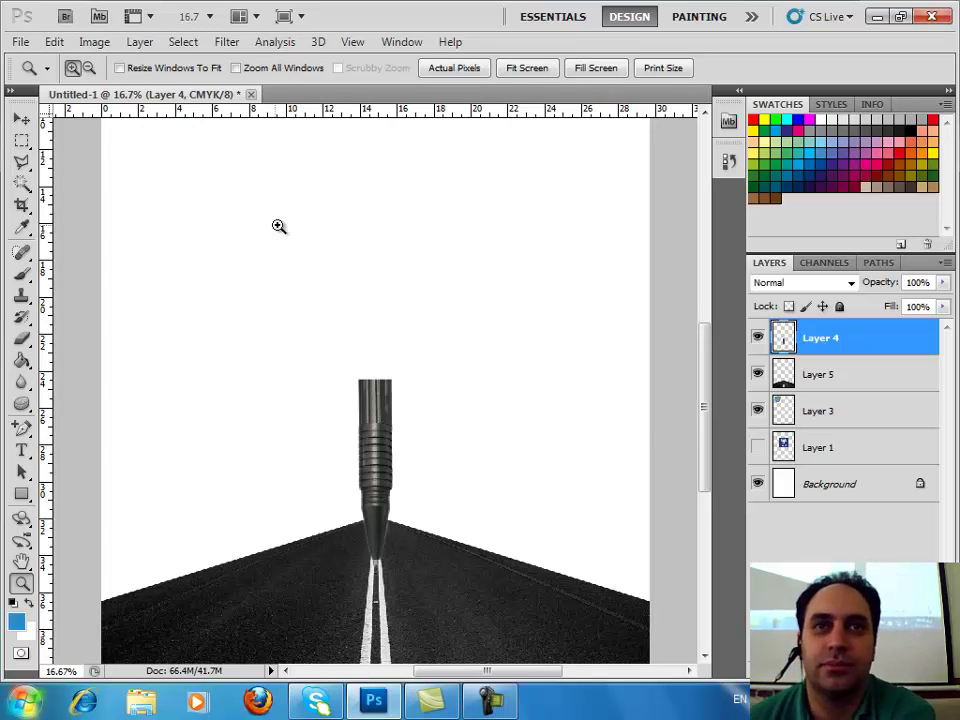
scroll(304, 262, up, 1)
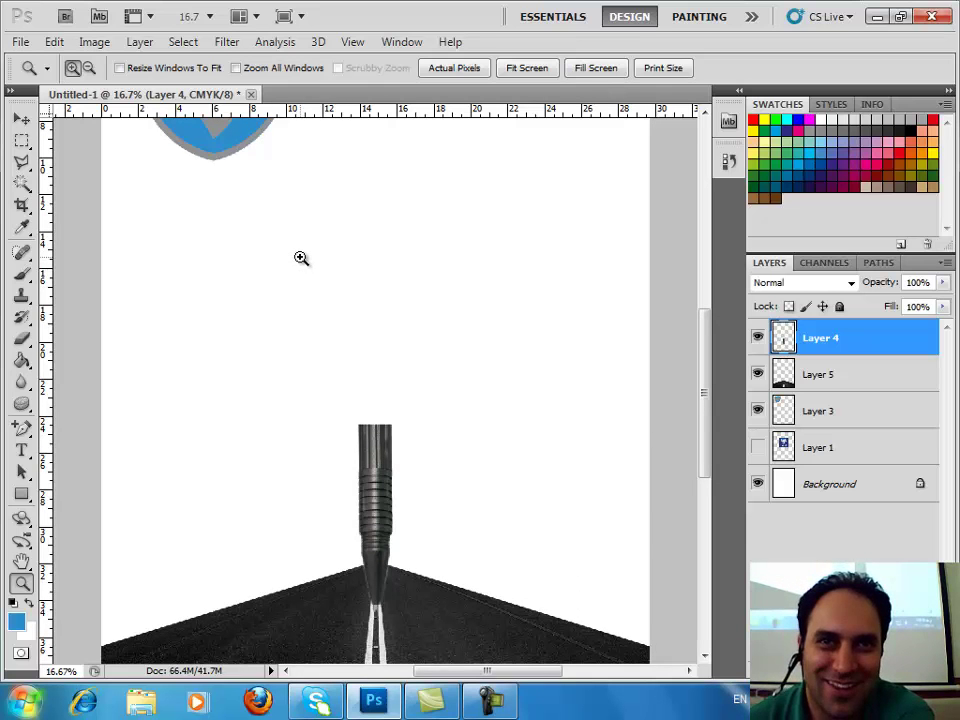
scroll(296, 255, up, 1)
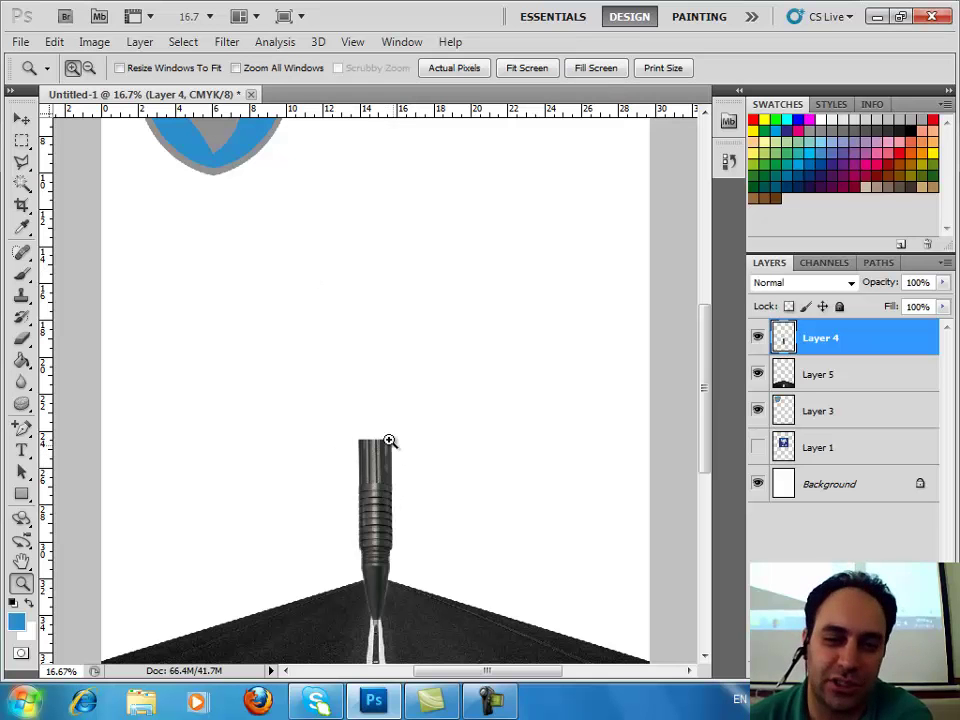
scroll(392, 444, down, 1)
scroll(381, 418, up, 1)
scroll(381, 418, up, 1)
scroll(334, 350, up, 2)
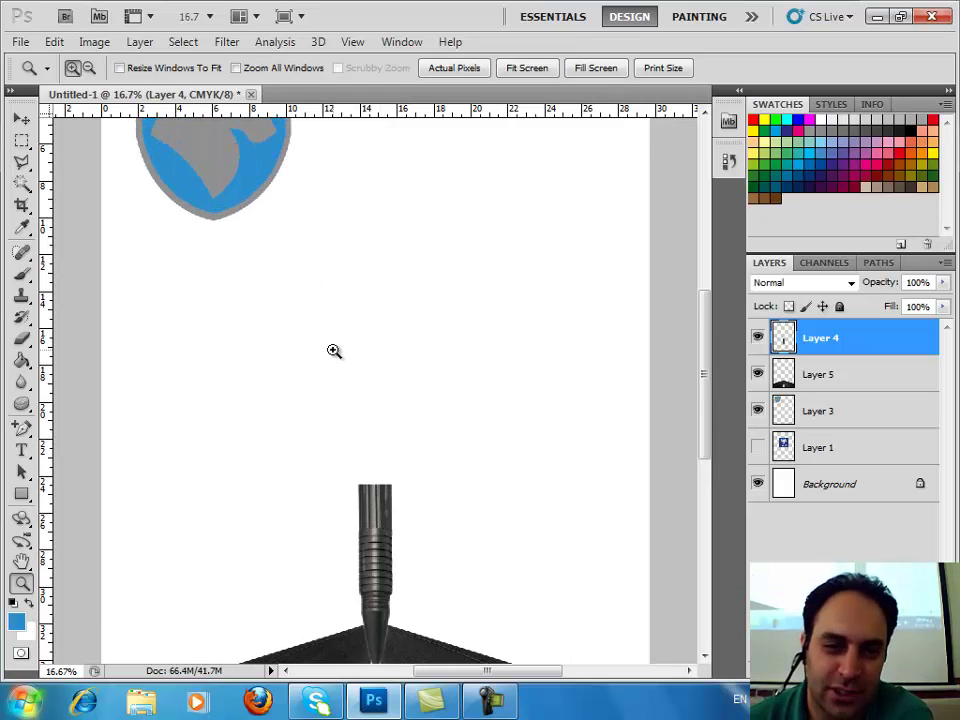
scroll(334, 350, up, 1)
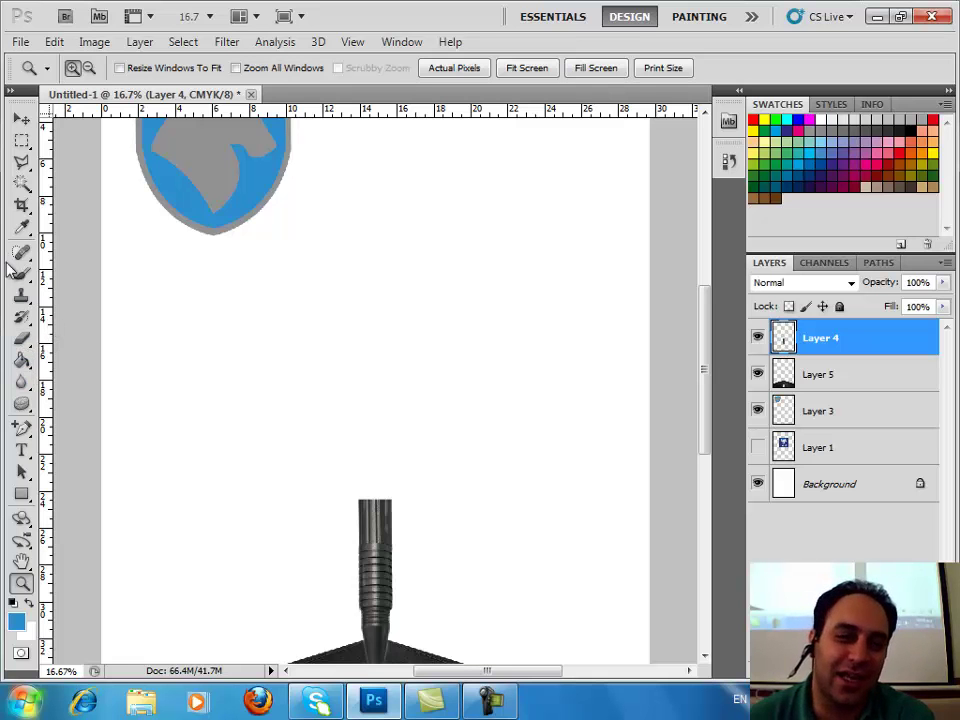
Step: Choose the Horizontal Type Tool, browse the font family list, then minimize Photoshop
click(22, 451)
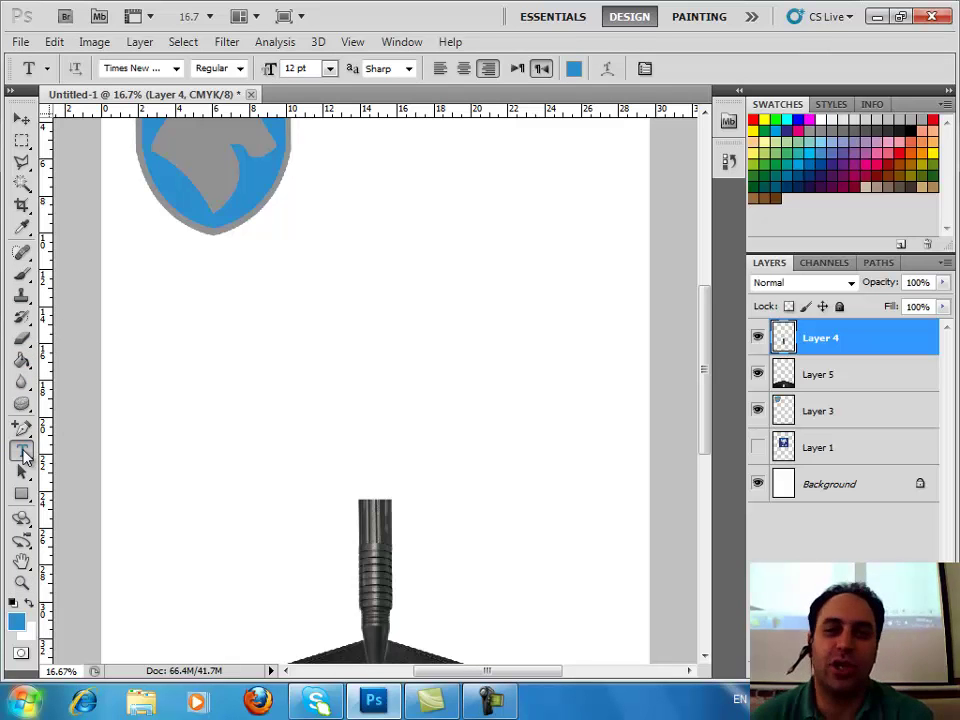
click(23, 453)
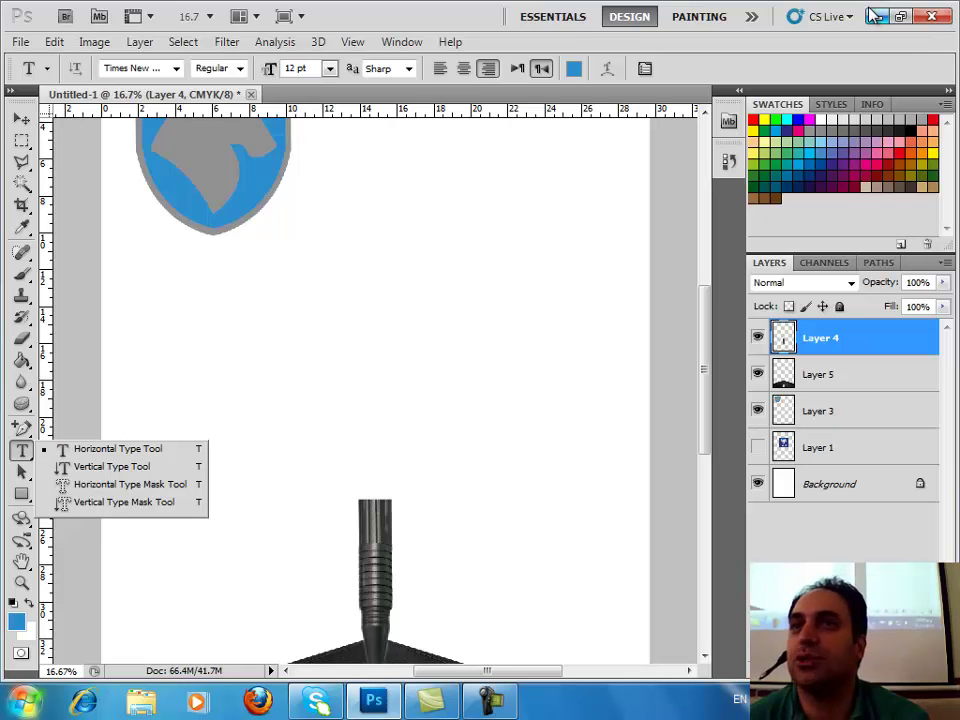
click(176, 68)
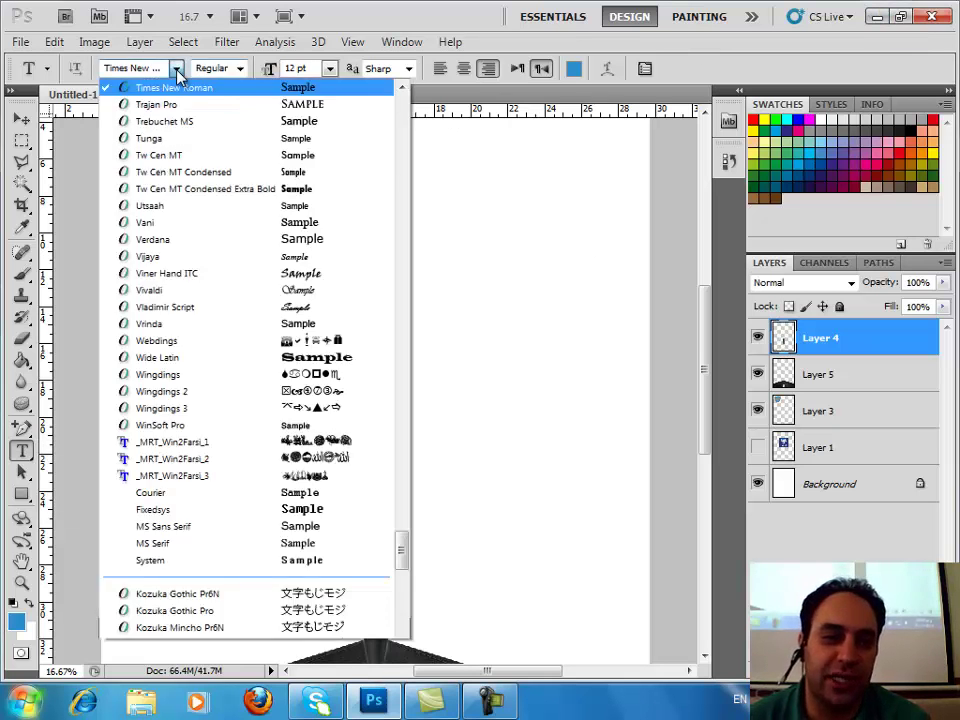
scroll(343, 235, down, 1)
scroll(343, 235, down, 7)
scroll(345, 237, down, 5)
scroll(350, 239, down, 3)
scroll(350, 239, down, 6)
scroll(350, 239, down, 2)
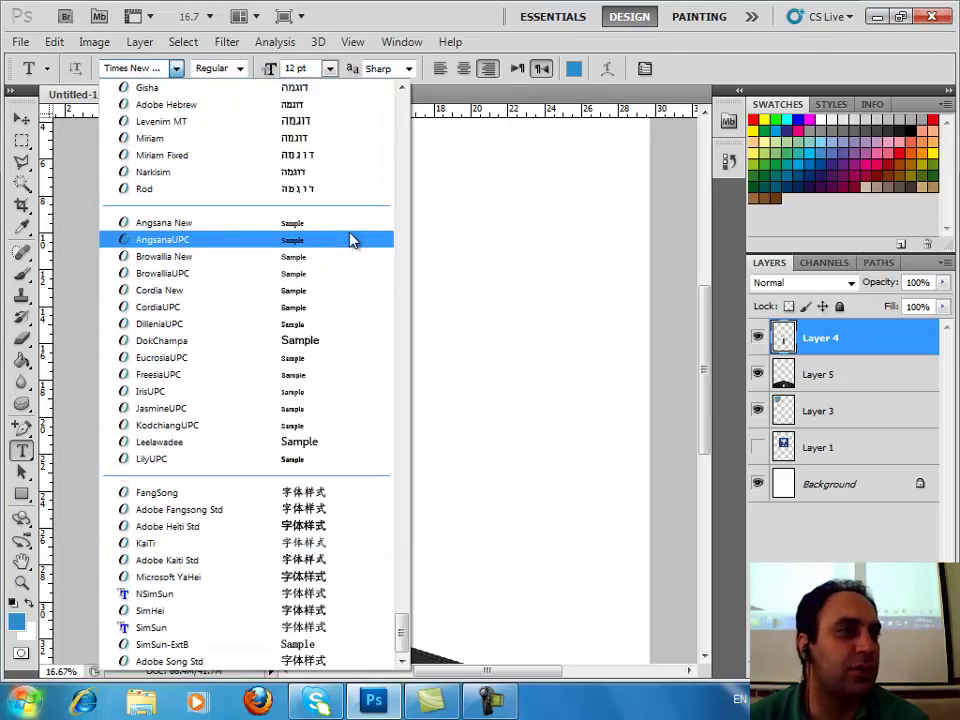
key(Up)
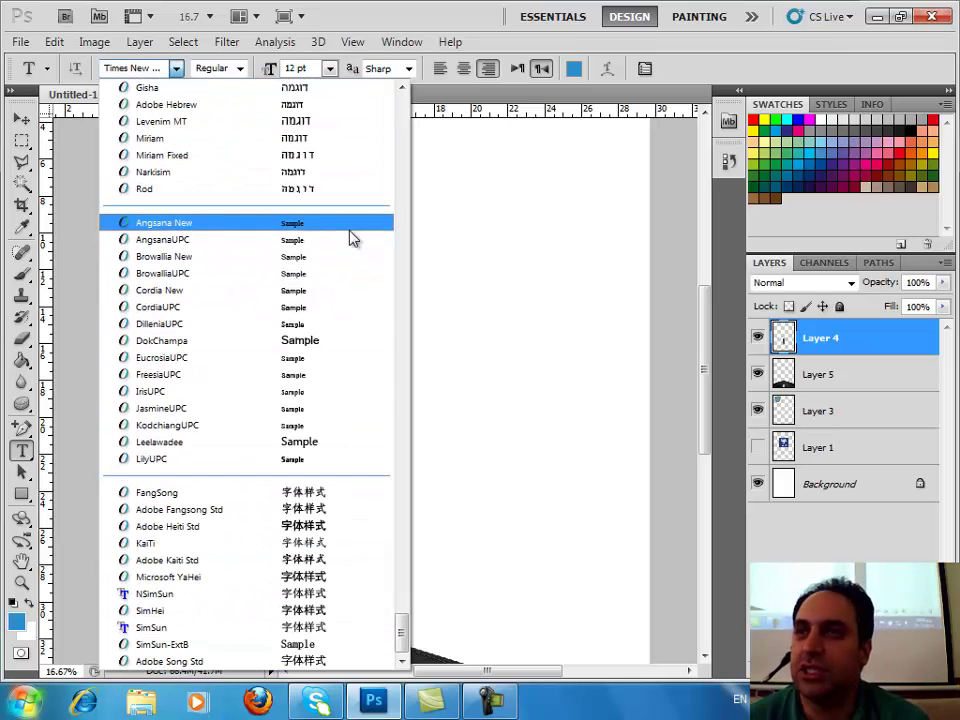
scroll(352, 237, up, 1)
scroll(352, 237, up, 4)
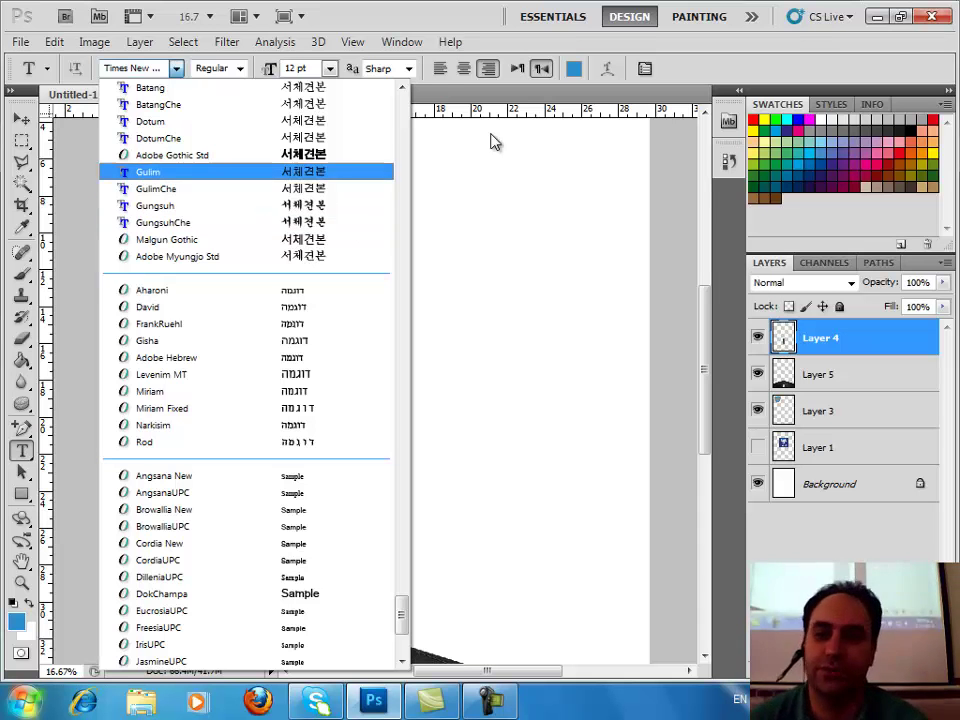
click(876, 16)
Step: Minimize Photoshop and browse to folder 1 on the DVD drive
click(876, 16)
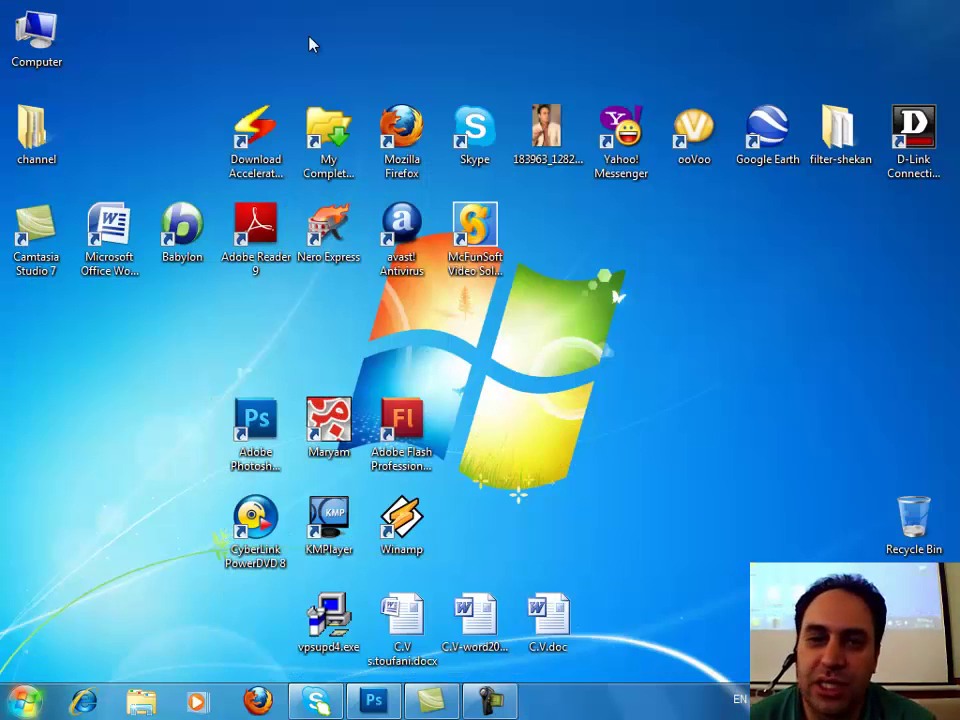
double_click(18, 30)
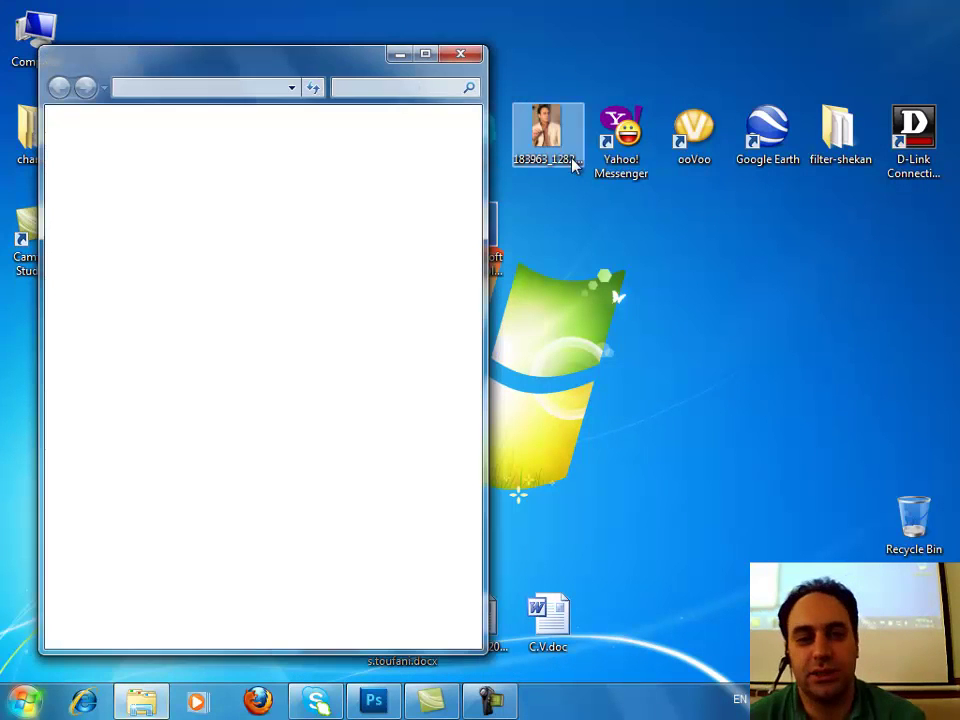
click(387, 423)
double_click(387, 423)
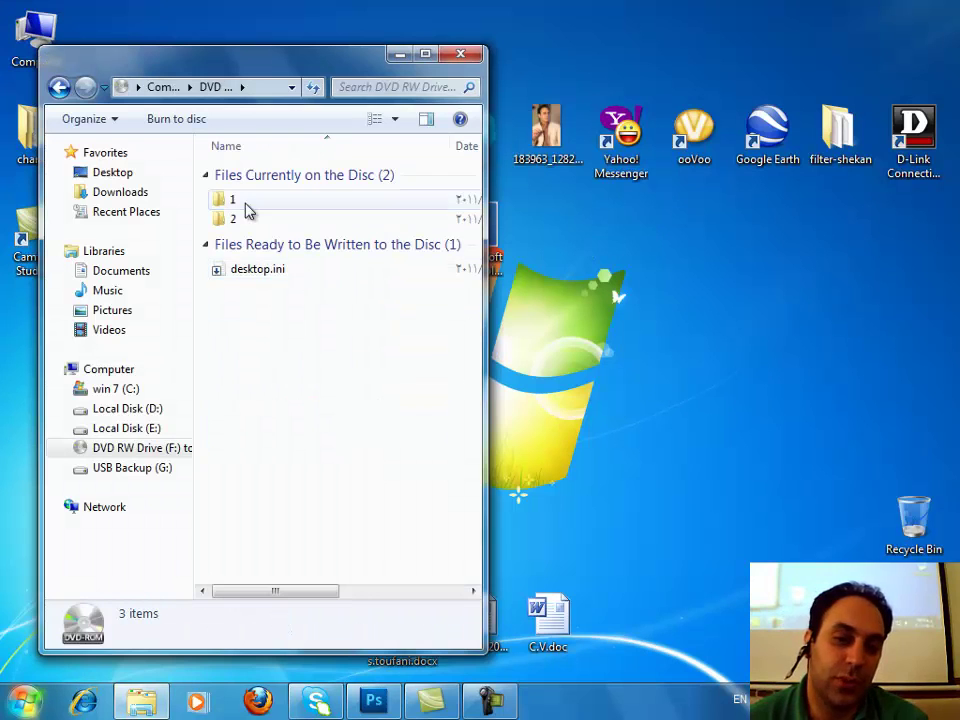
double_click(246, 205)
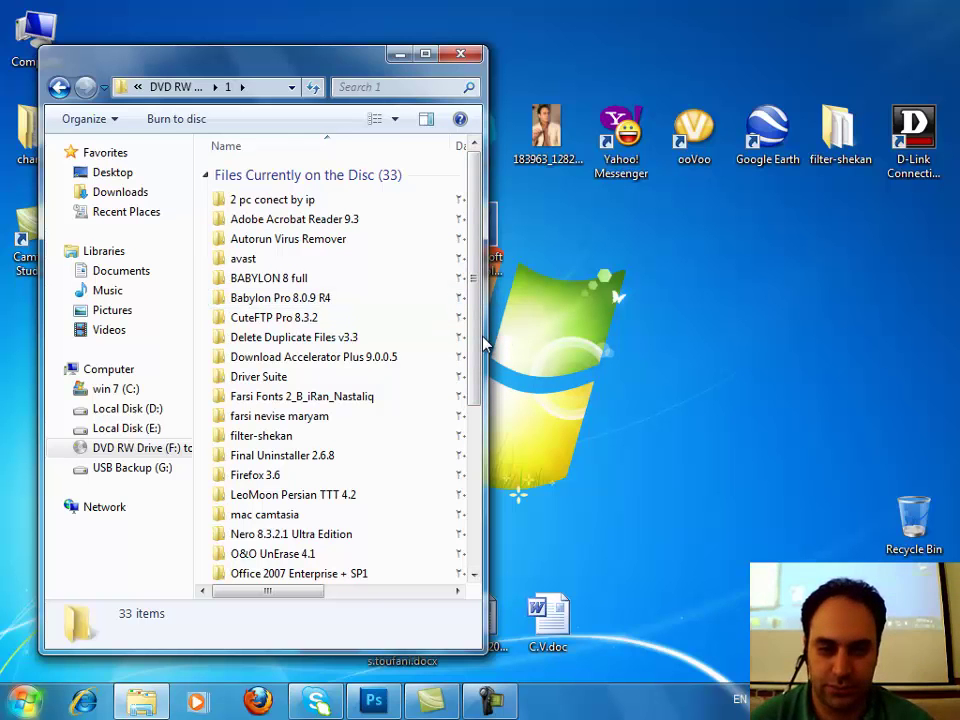
Step: Select the Farsi Fonts 2_B_iRan_Nastaliq folder, then switch to Local Disk (D:)
drag(483, 336, 751, 336)
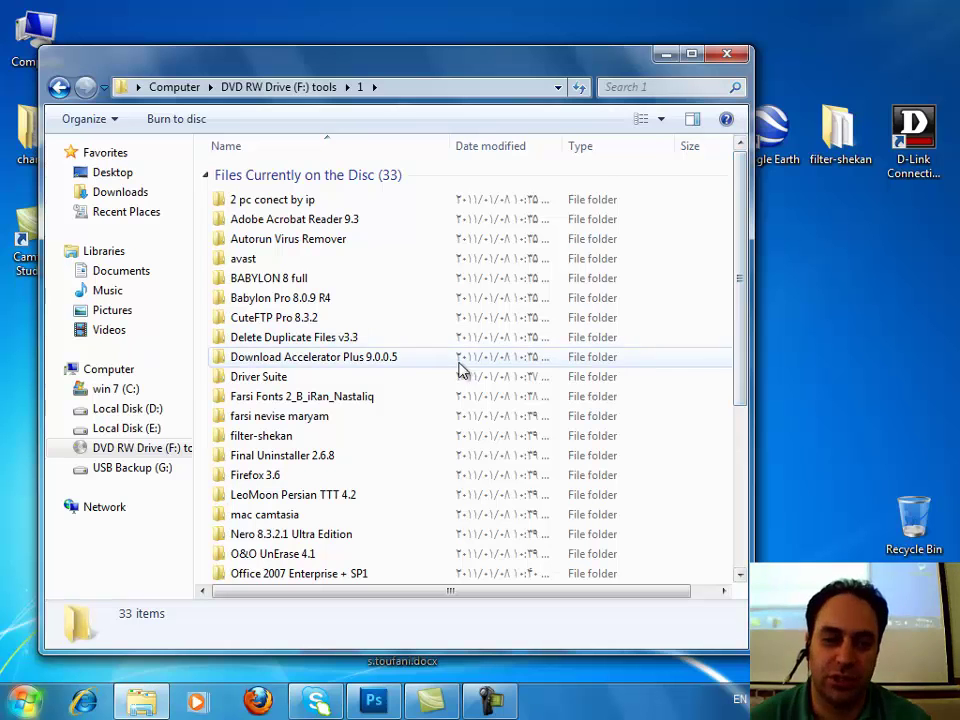
click(290, 398)
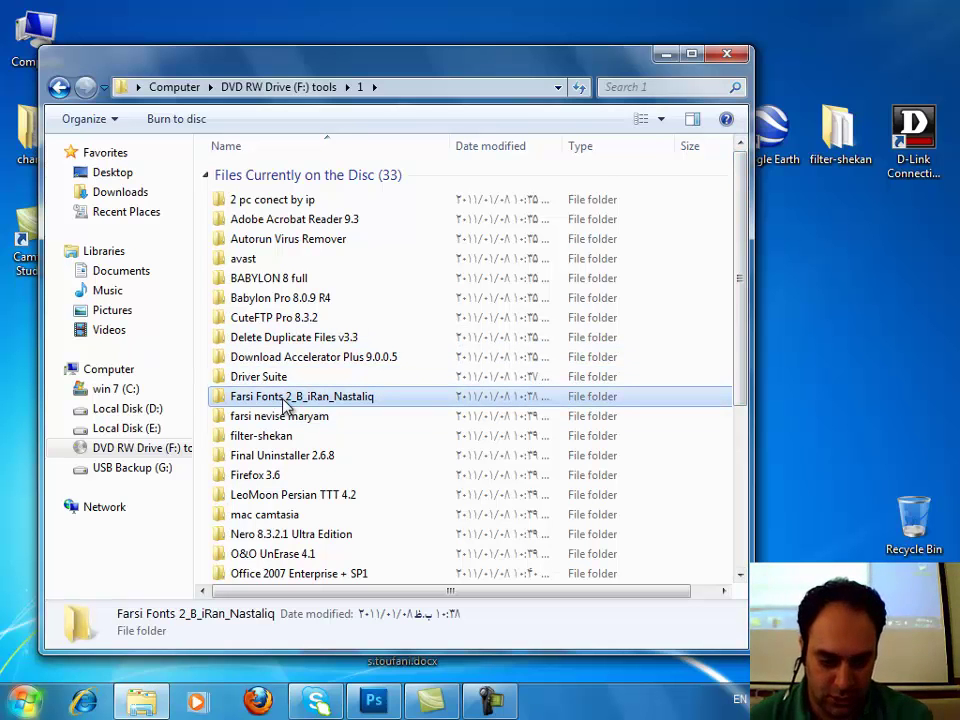
click(152, 428)
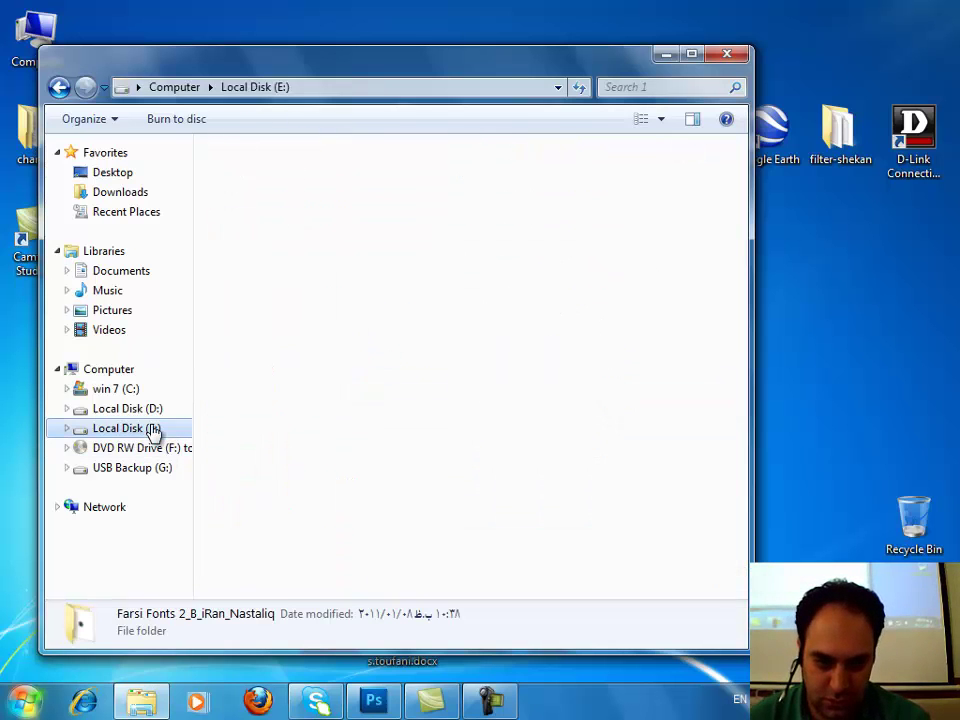
click(160, 409)
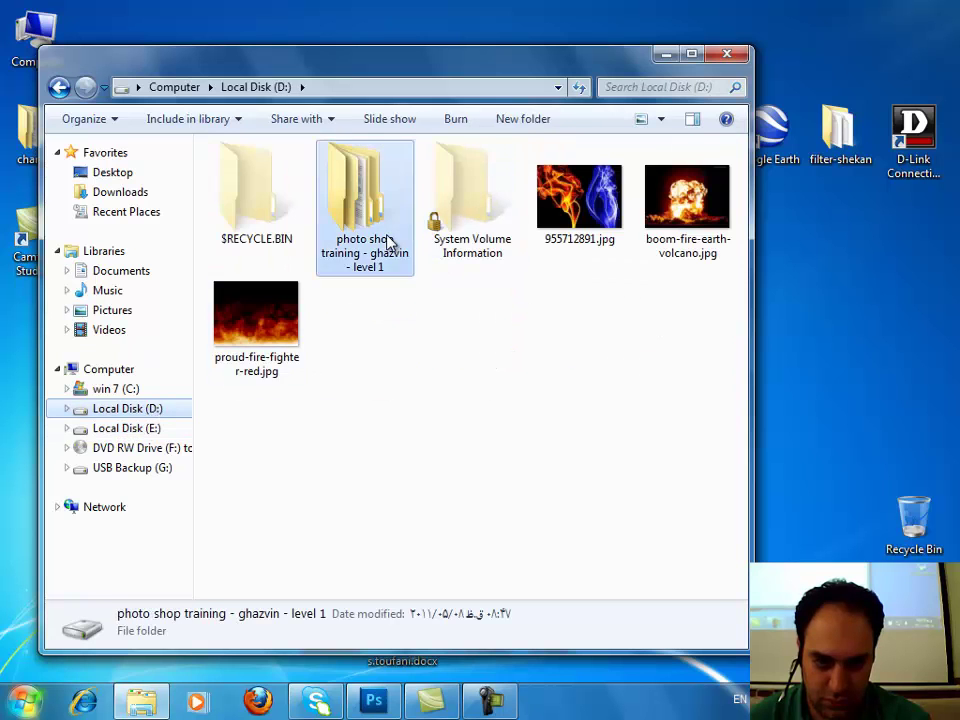
Step: Paste the Farsi Fonts 2_B_iRan_Nastaliq folder into photo shop training > jalase 3 and open it
double_click(390, 242)
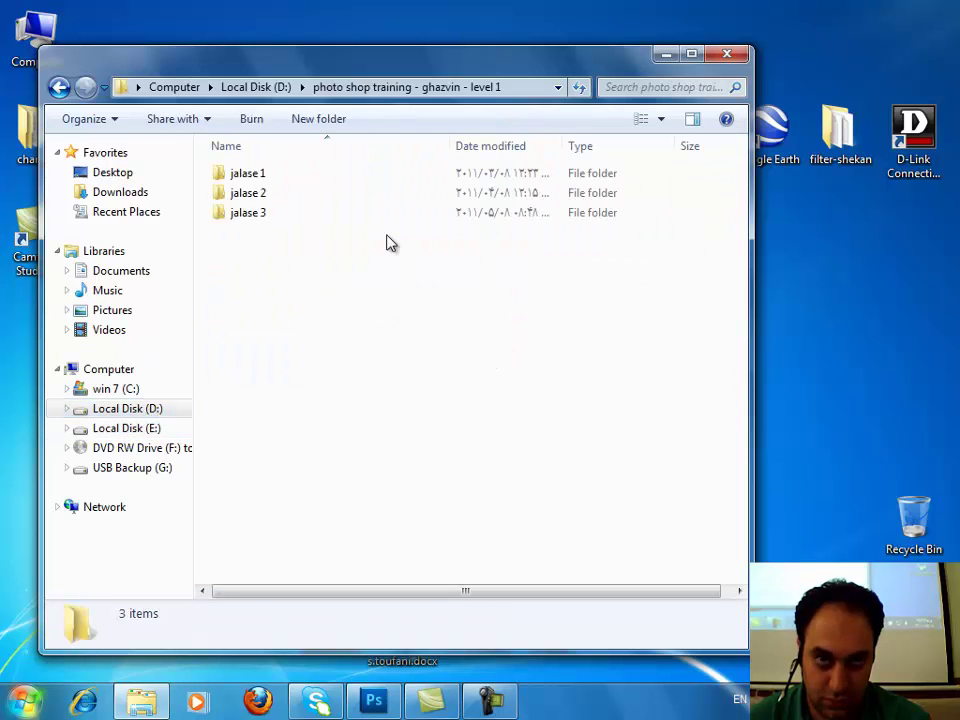
click(283, 222)
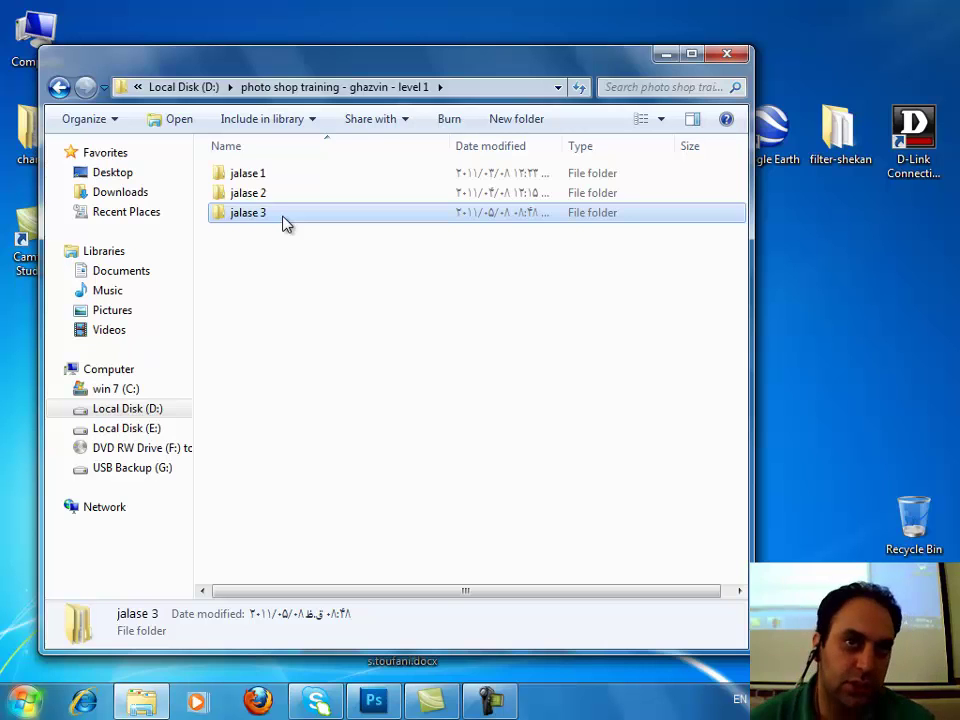
double_click(283, 222)
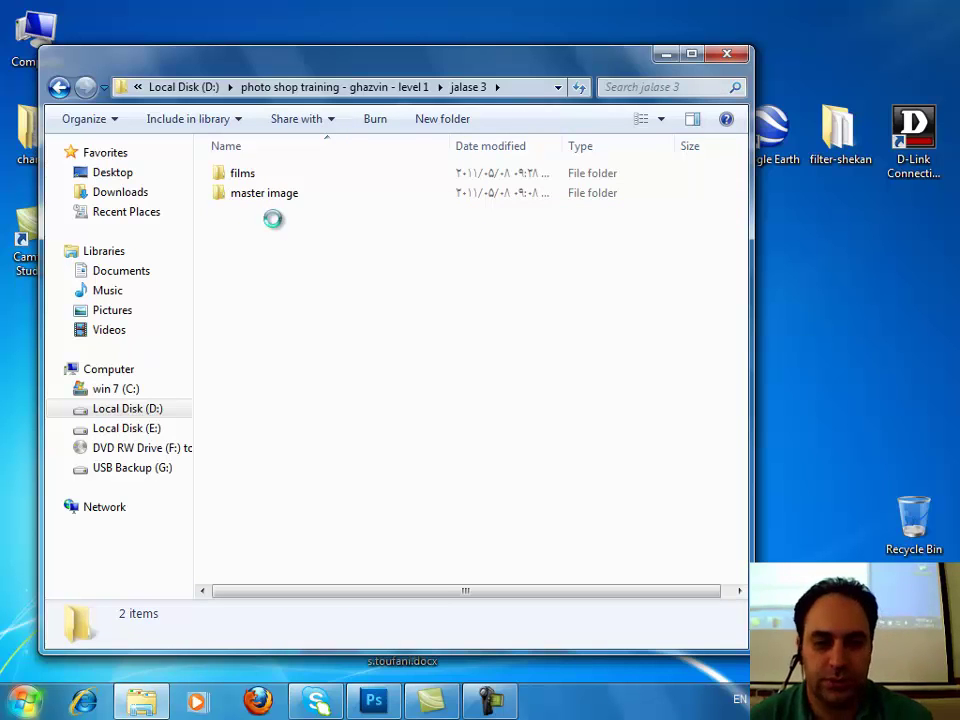
key(ctrl+v)
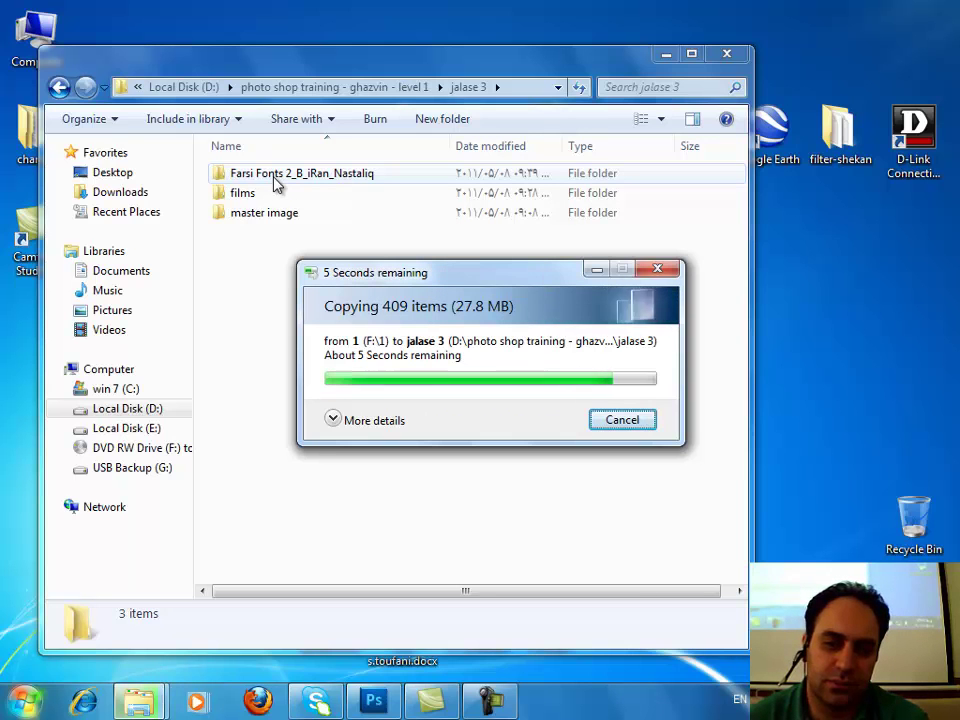
double_click(276, 180)
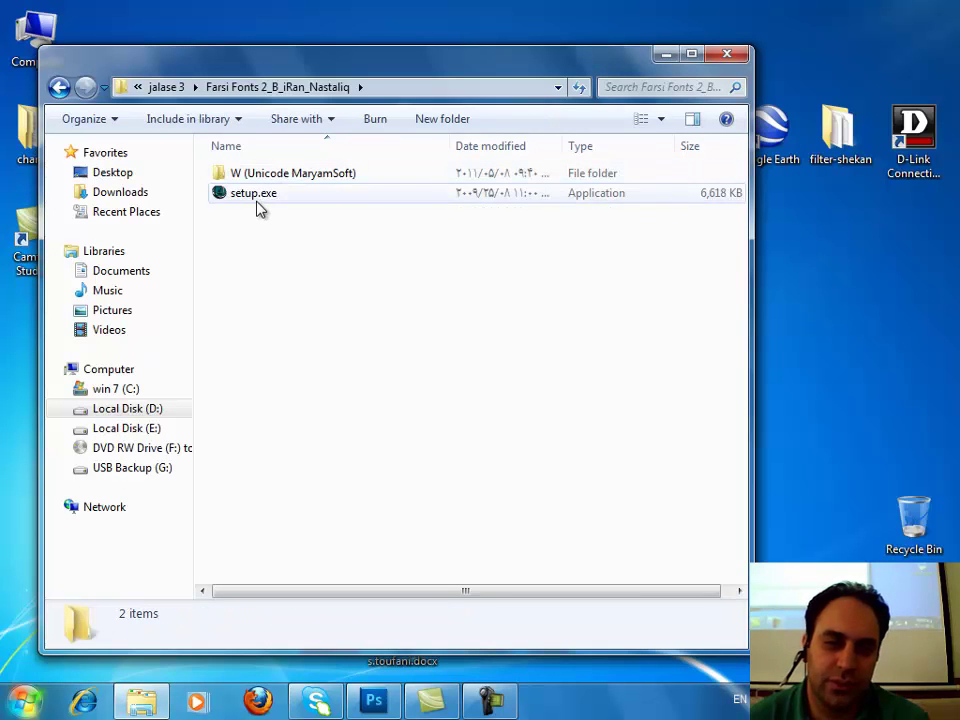
Step: Run setup.exe and install the Farsi fonts pack with all components selected
double_click(252, 195)
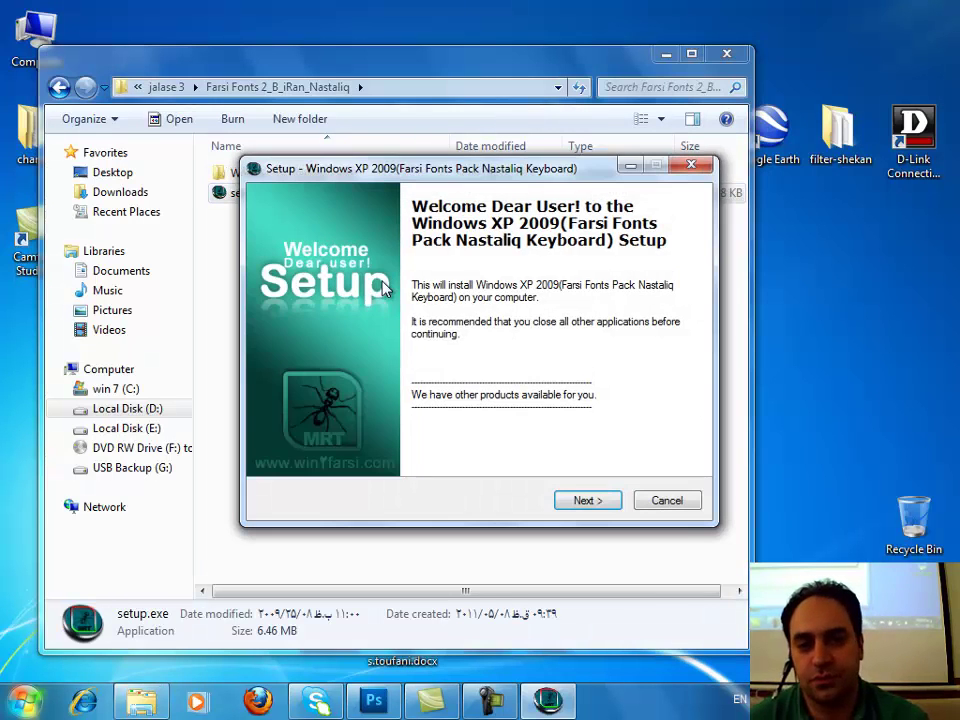
click(603, 503)
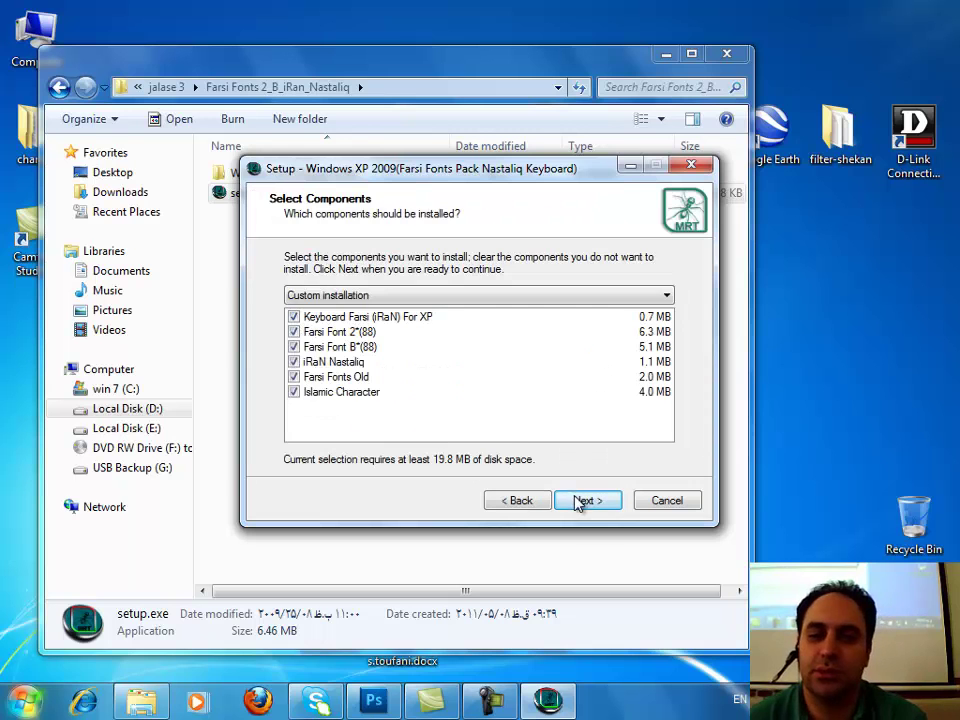
click(582, 500)
click(578, 502)
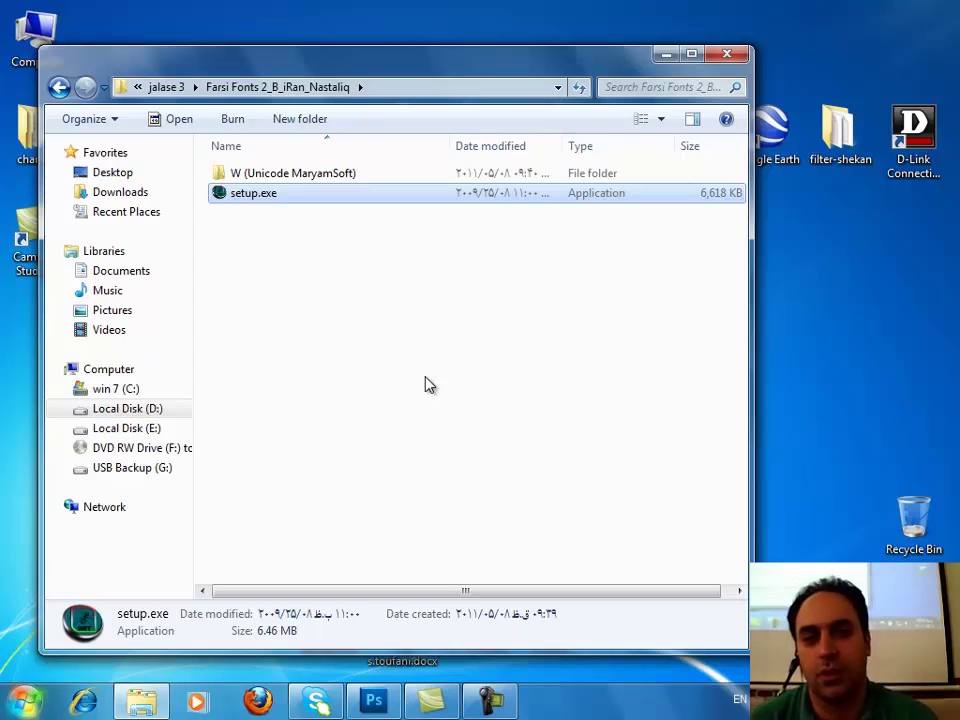
Step: Open the W (Unicode MaryamSoft) folder and select all 406 font files
click(347, 175)
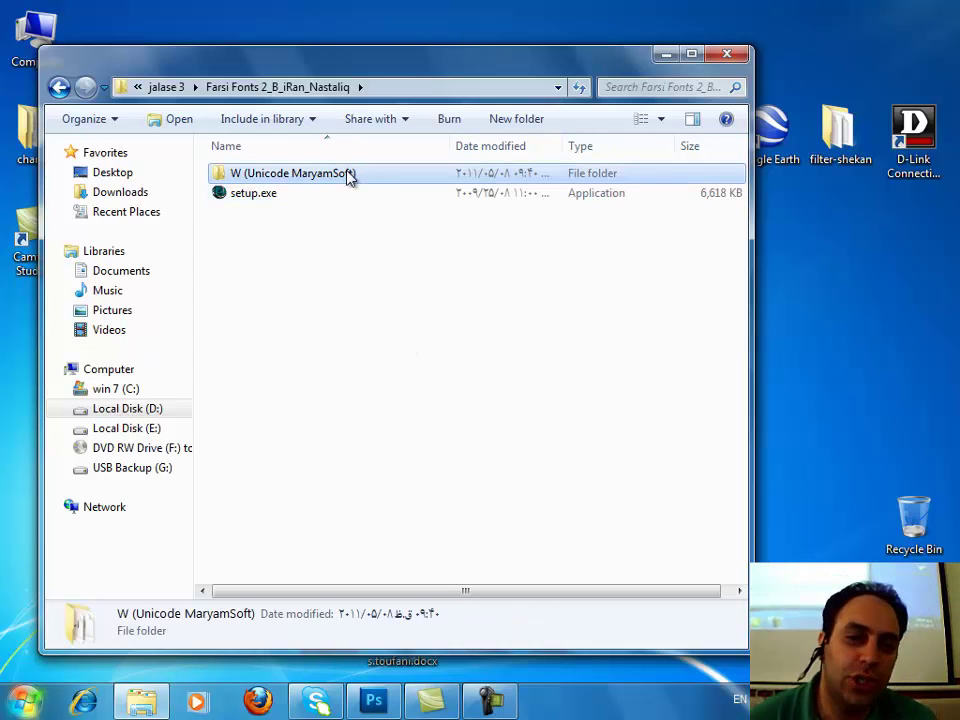
double_click(347, 175)
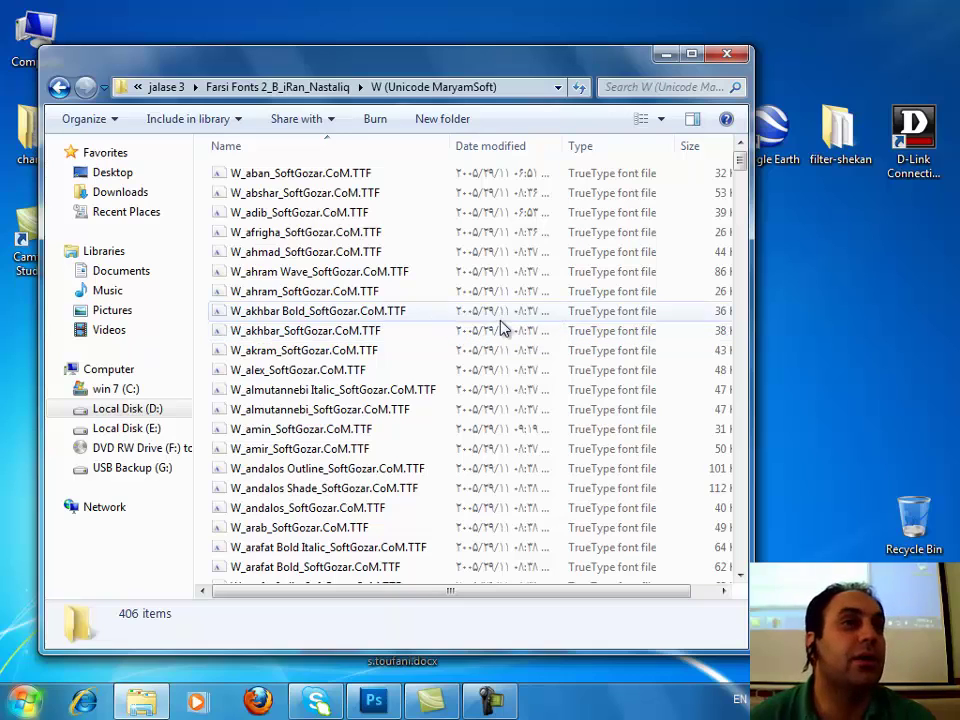
drag(97, 65, 249, 77)
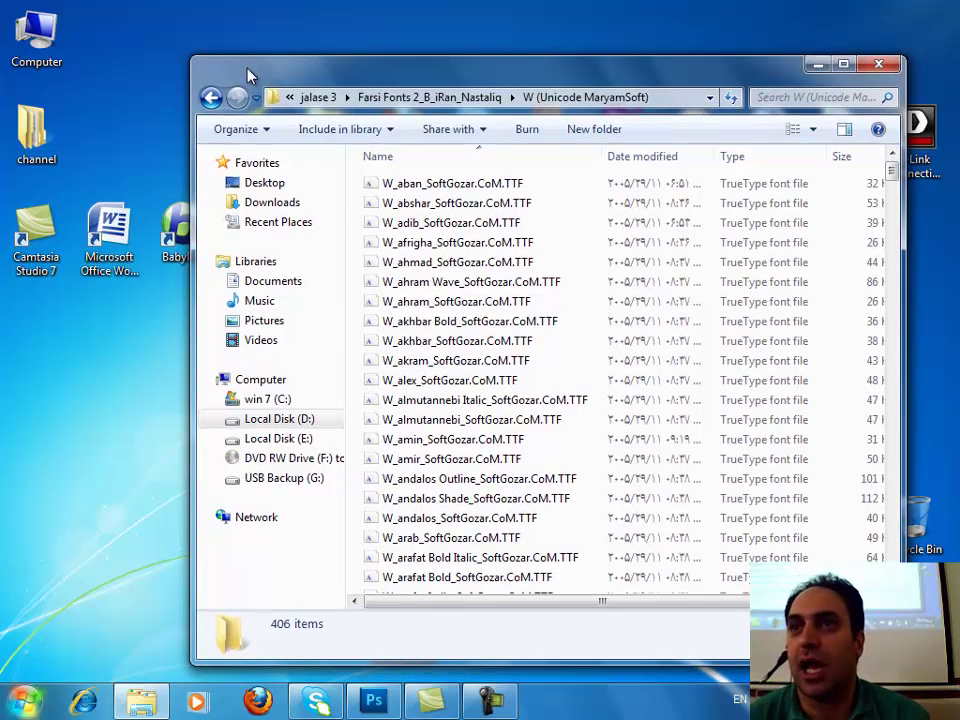
drag(249, 77, 255, 57)
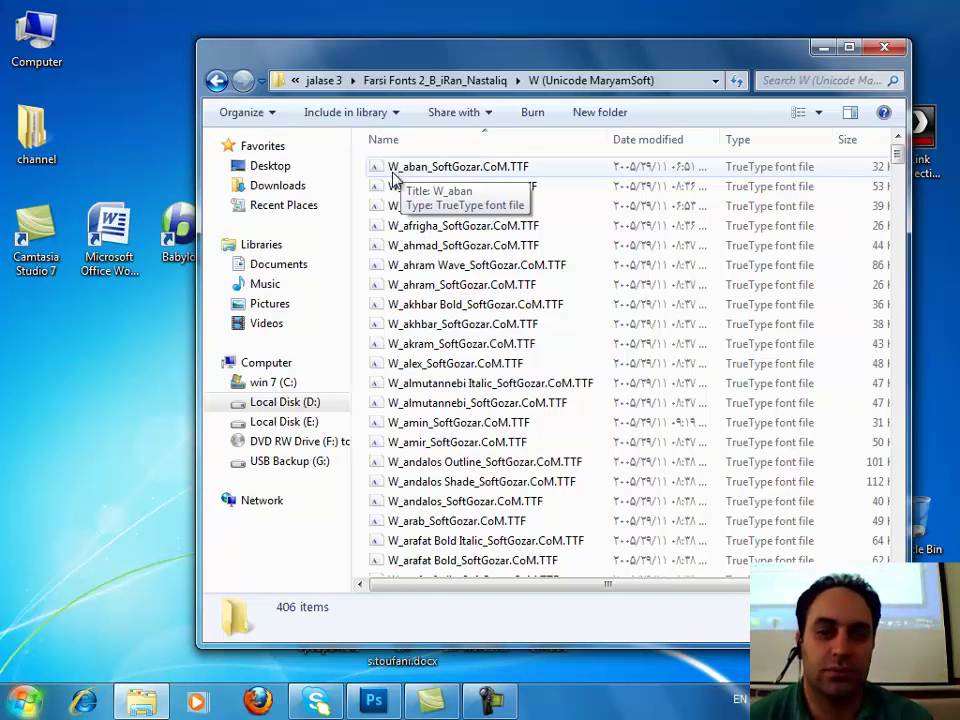
click(394, 170)
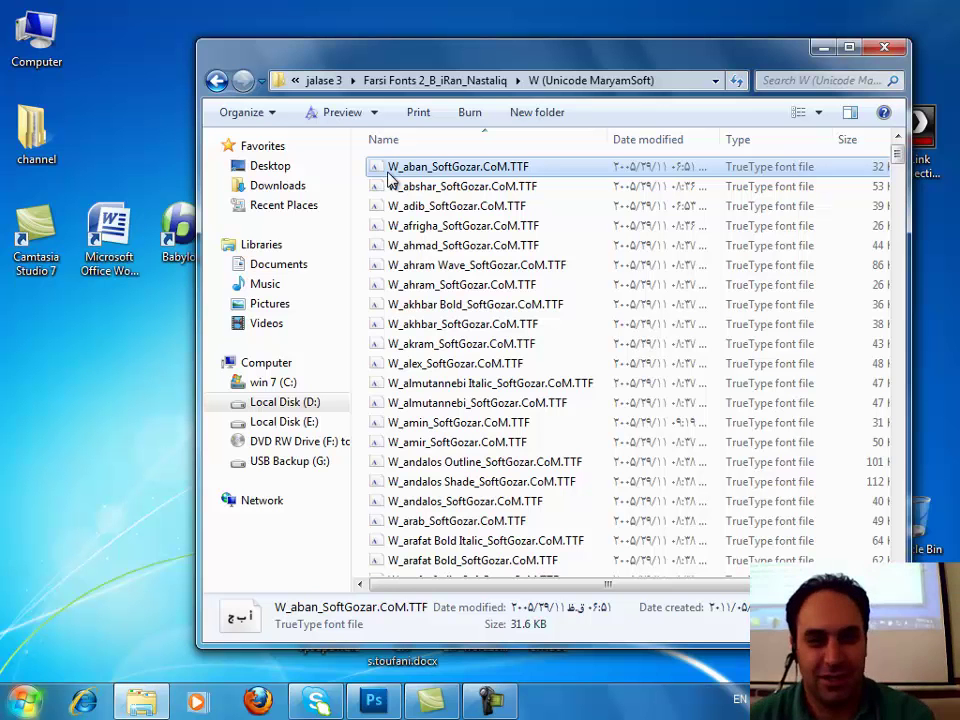
key(ctrl+a)
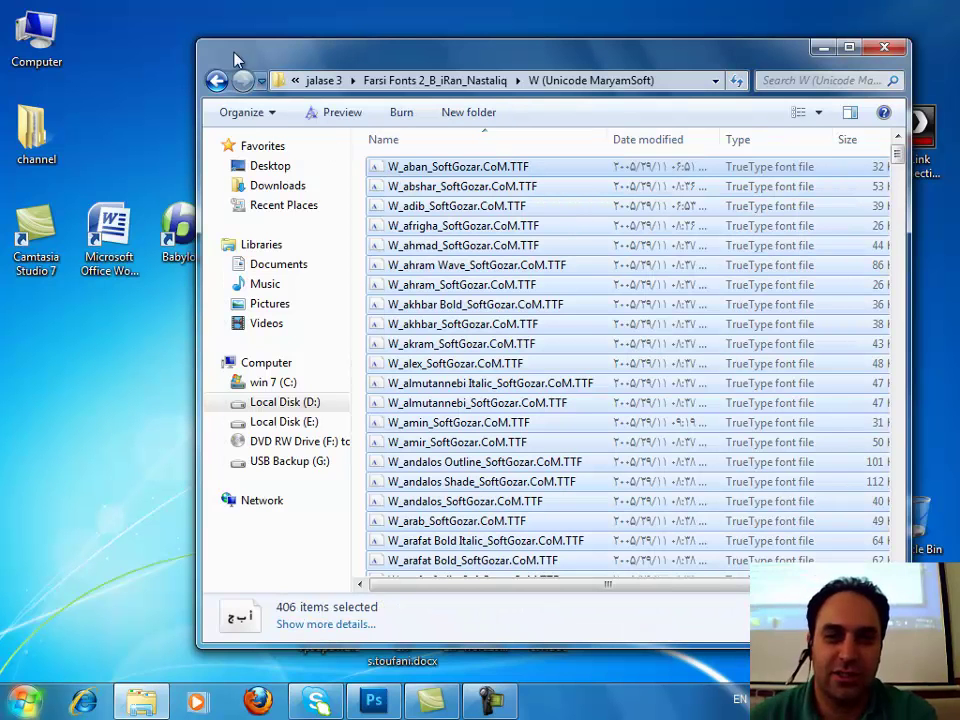
Step: In a new Computer window, browse to win 7 (C:) > Windows > Fonts
double_click(44, 44)
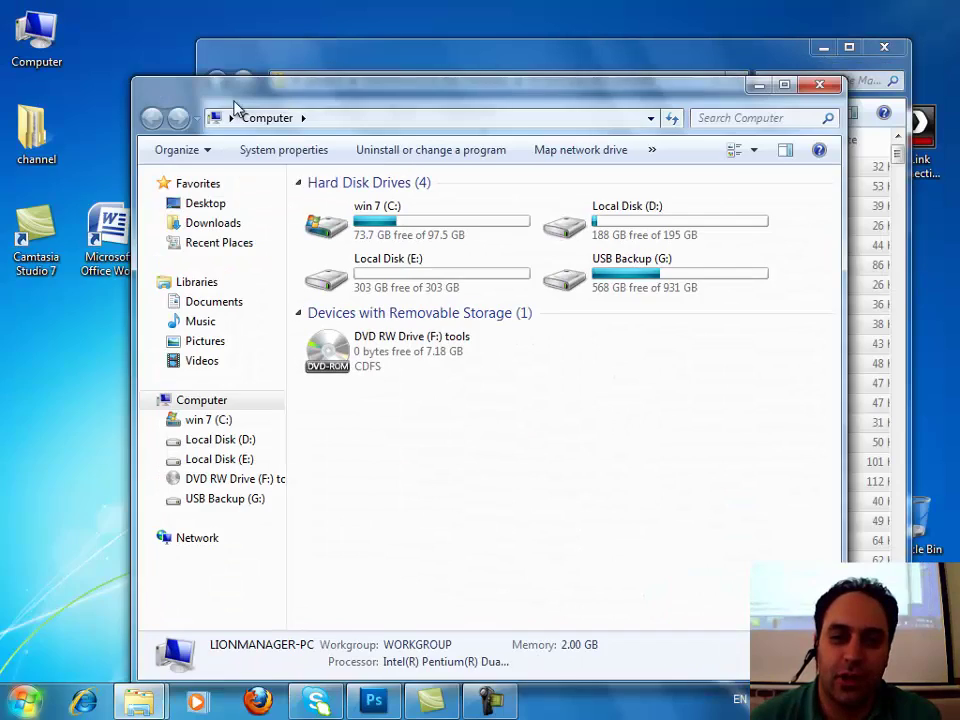
drag(235, 106, 112, 98)
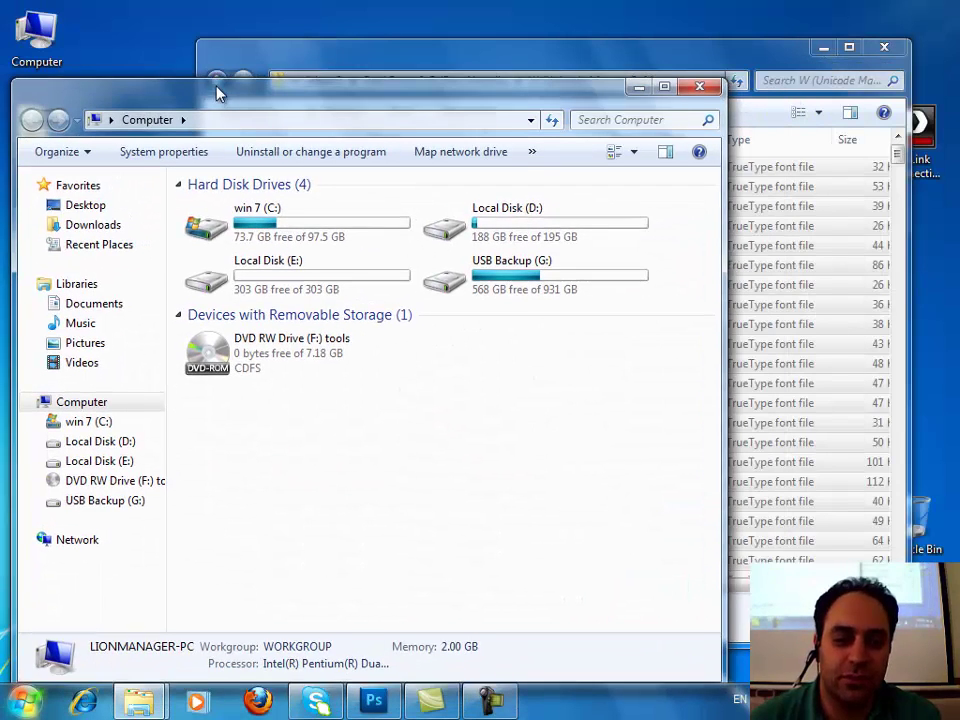
click(362, 236)
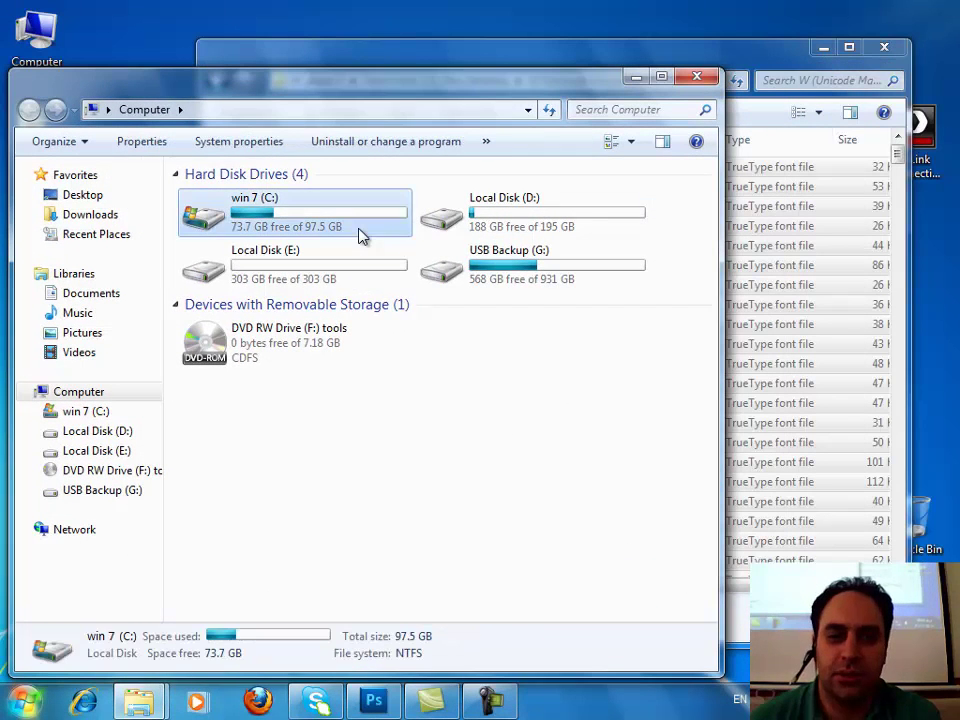
double_click(362, 236)
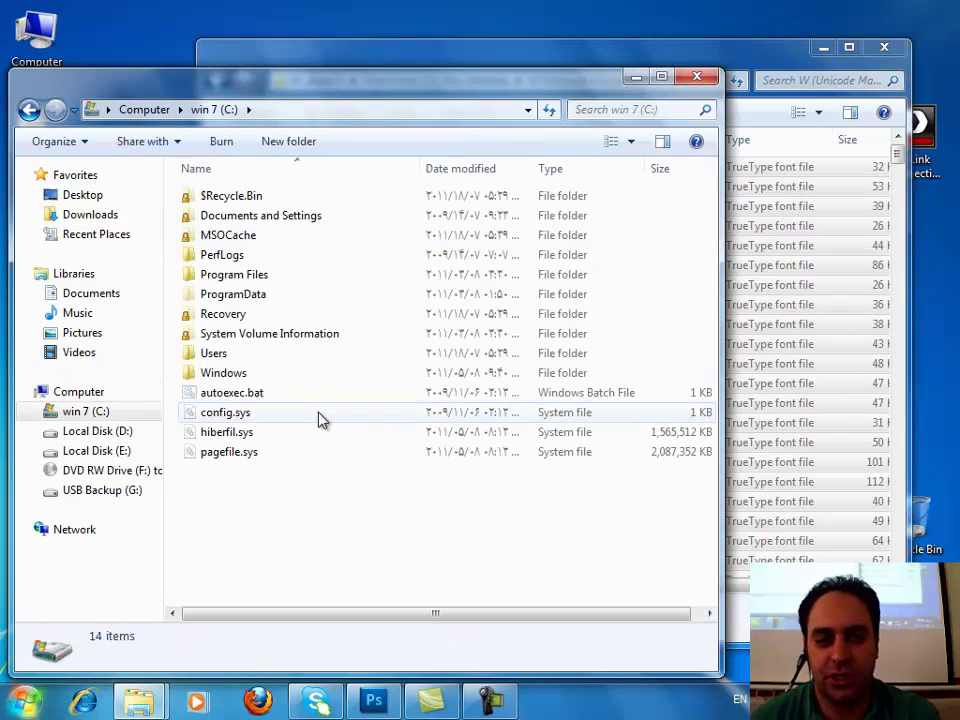
double_click(245, 375)
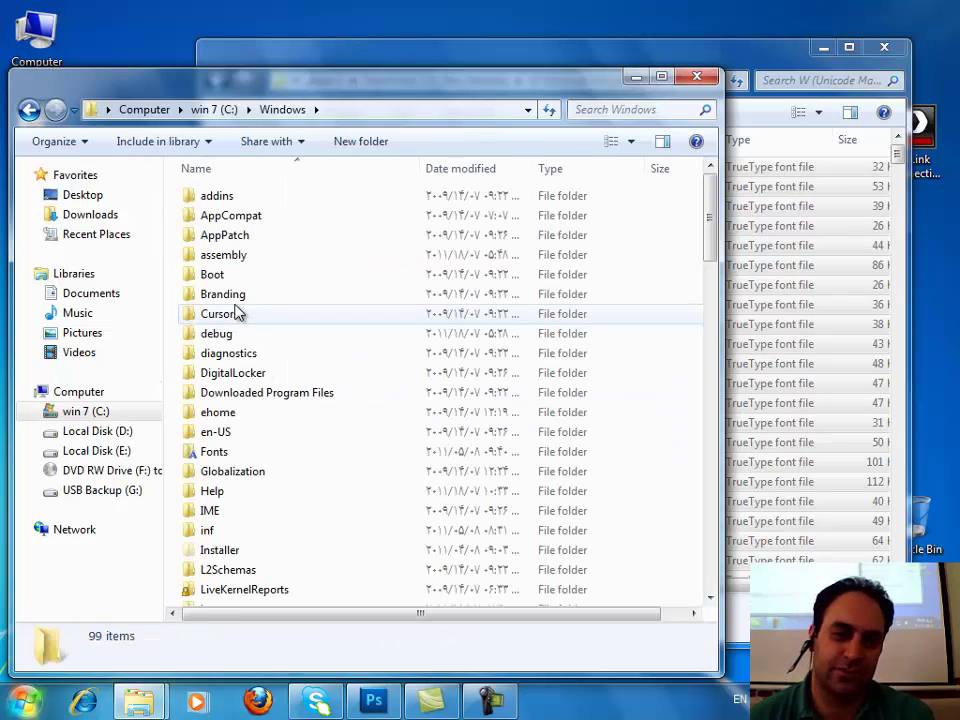
click(237, 313)
key(f)
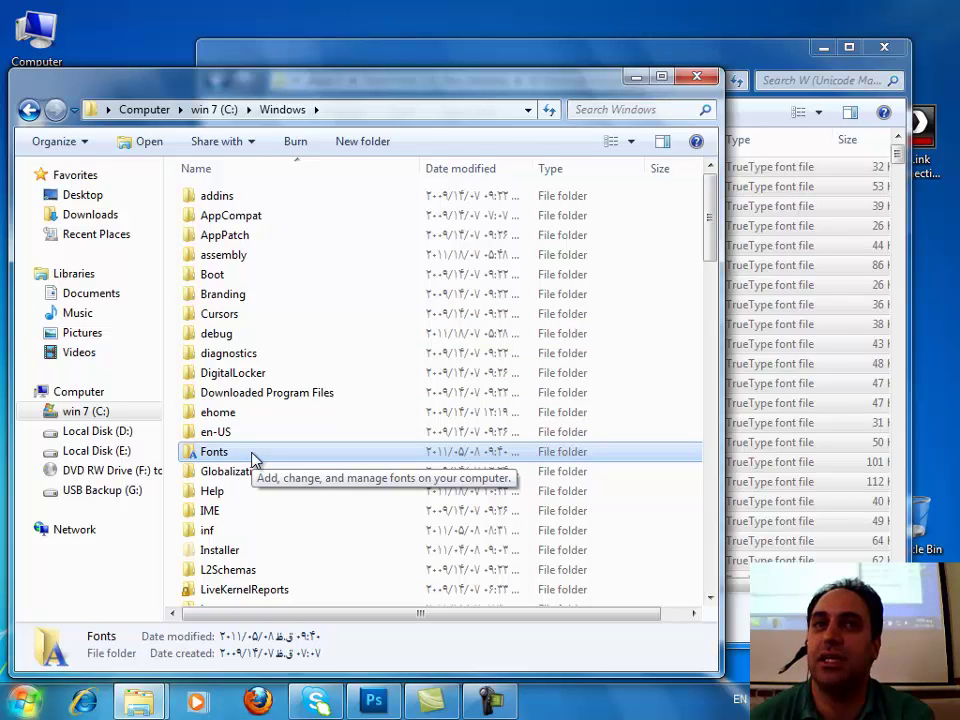
double_click(252, 456)
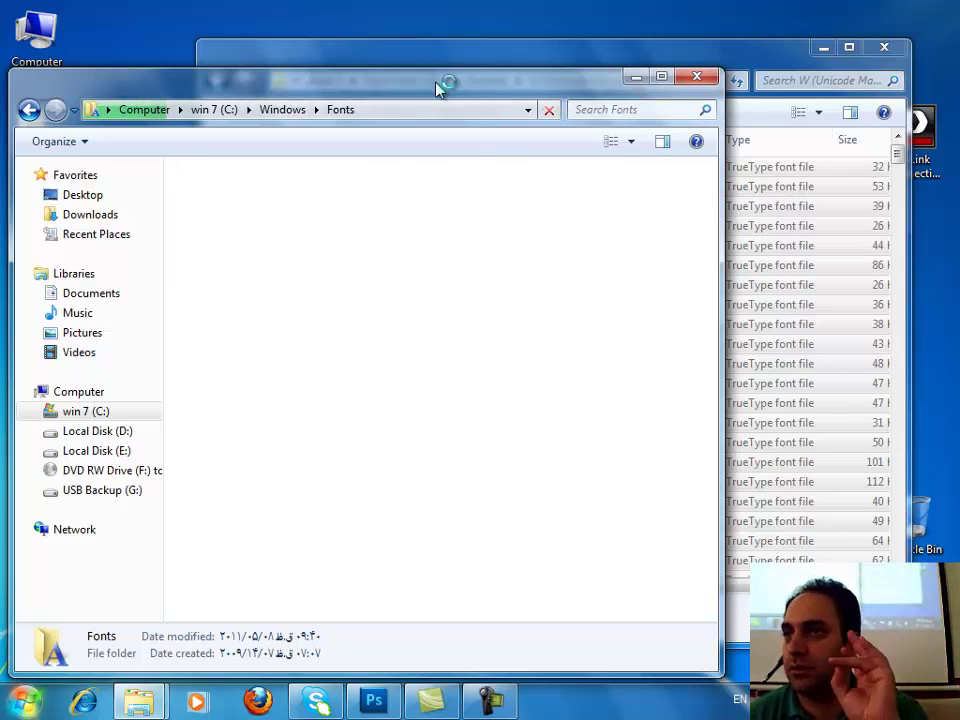
Step: Drag all 406 MaryamSoft font files into the Fonts folder to install them
click(385, 58)
drag(340, 62, 559, 55)
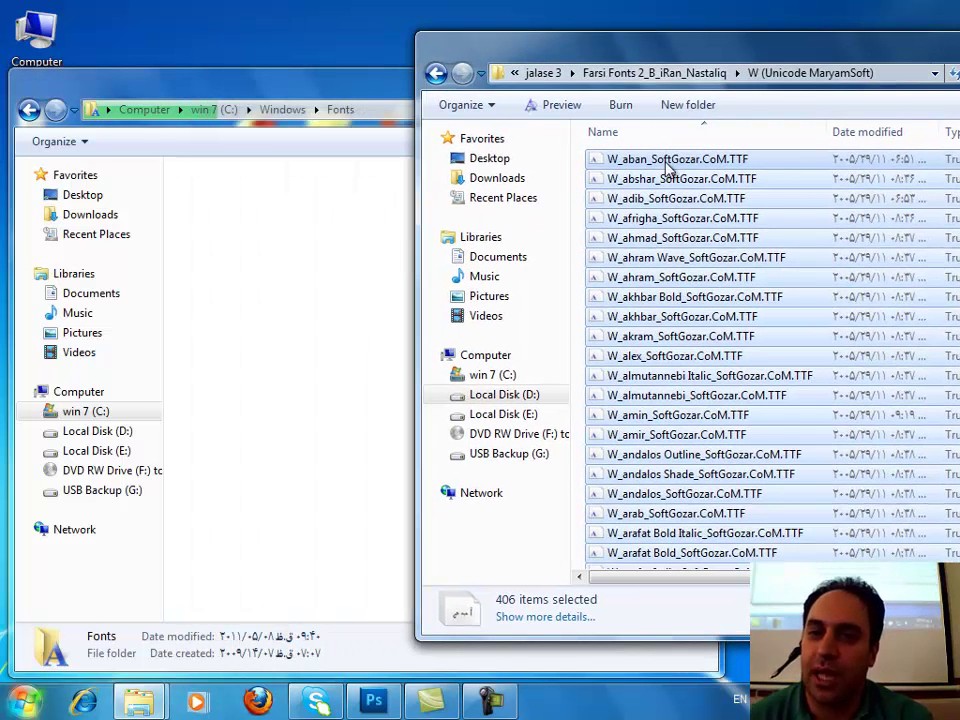
click(672, 163)
key(ctrl+a)
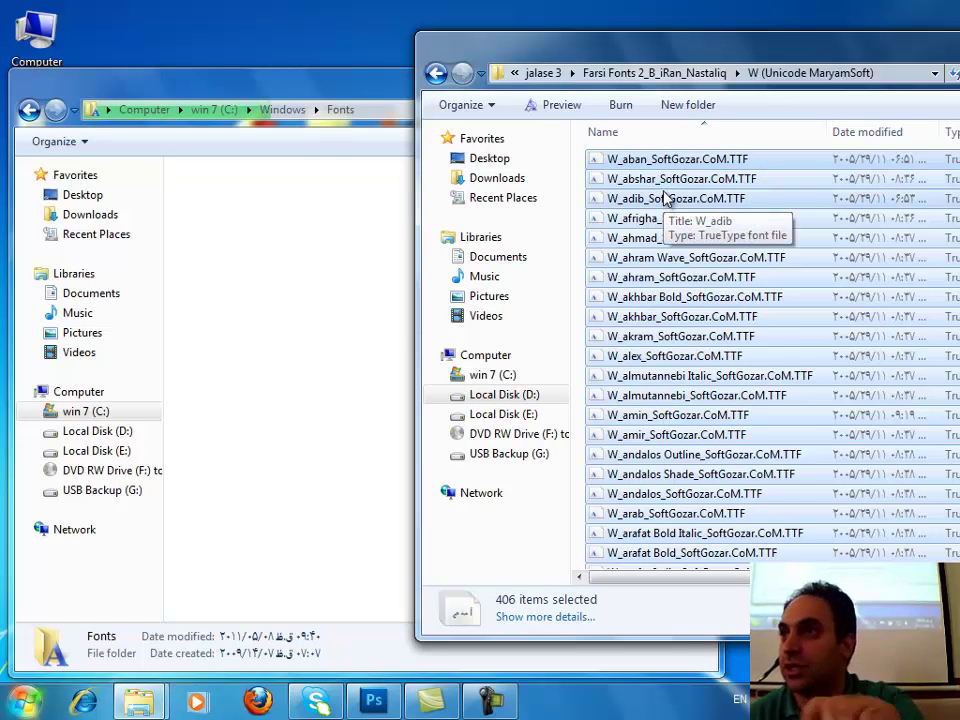
drag(606, 160, 325, 354)
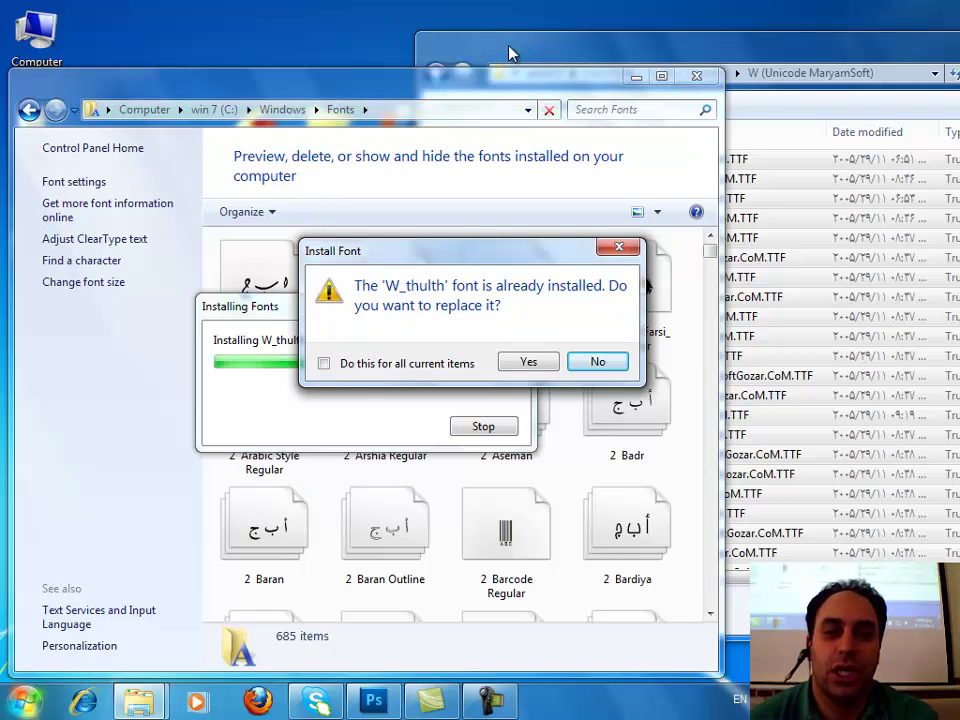
Step: Replace the existing W_thulth font, then close Fonts once it lists 791 items
click(530, 363)
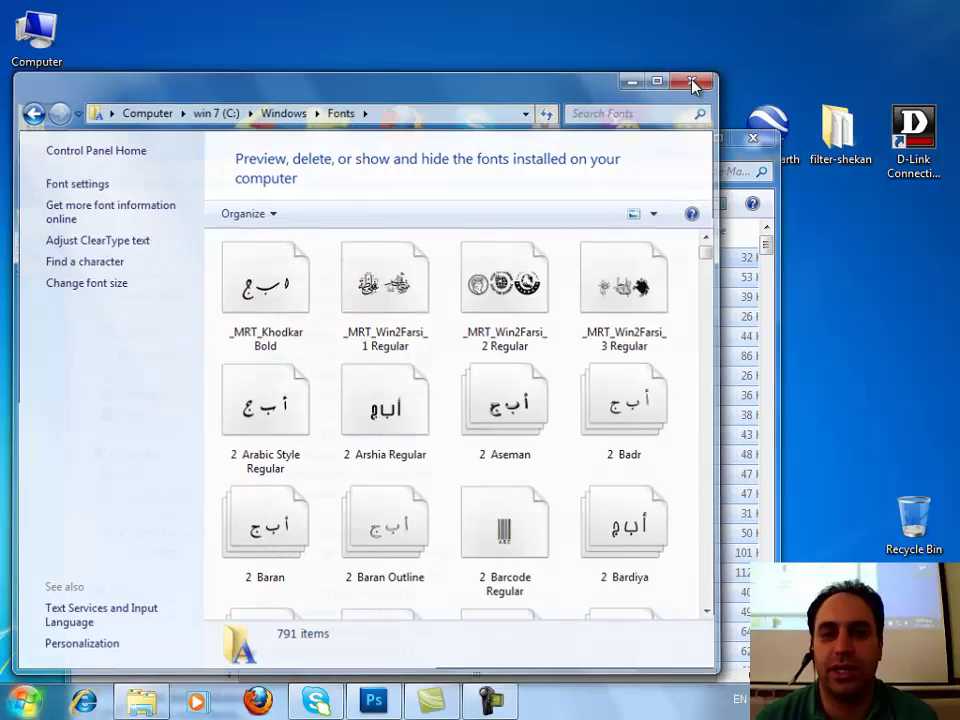
click(697, 77)
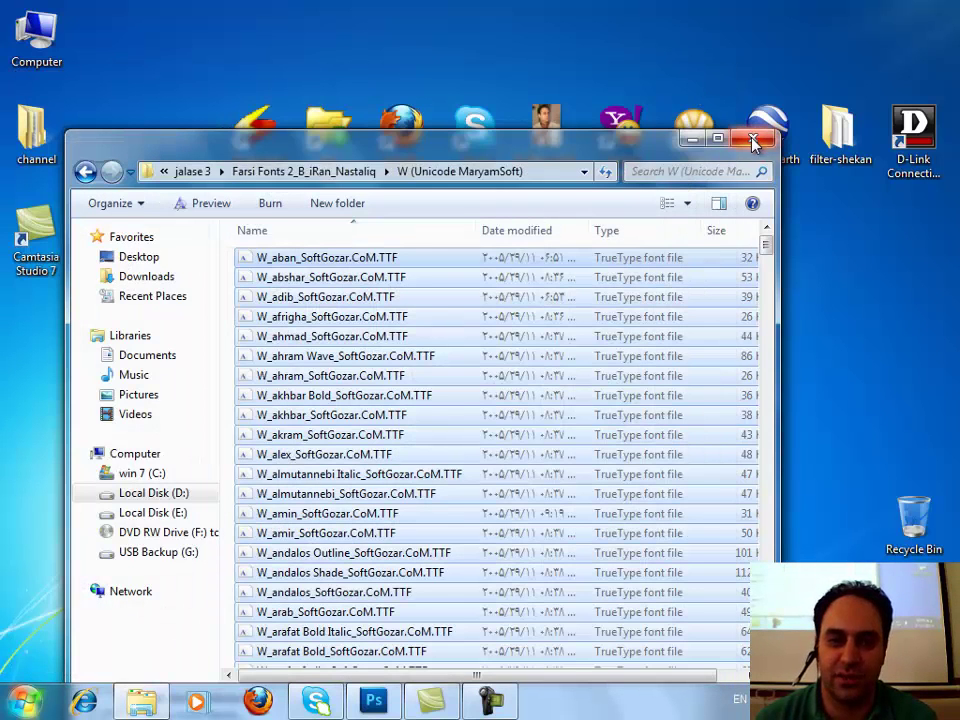
Step: Close the W (Unicode MaryamSoft) font folder window
click(754, 141)
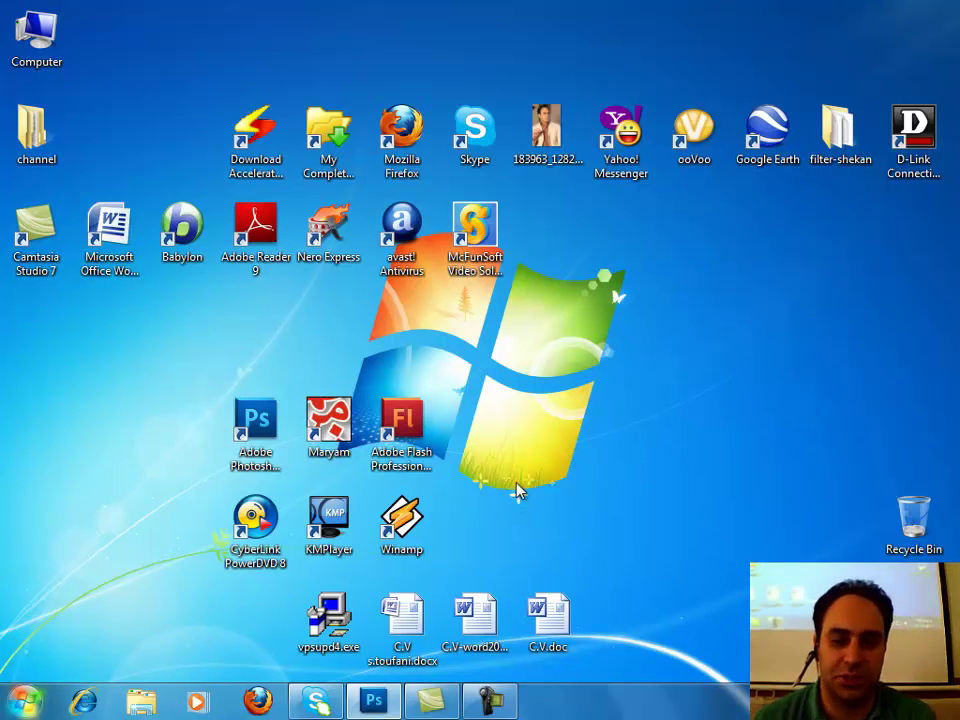
Step: Return to Photoshop, fit the whole poster in the window, and choose the Move tool
click(370, 702)
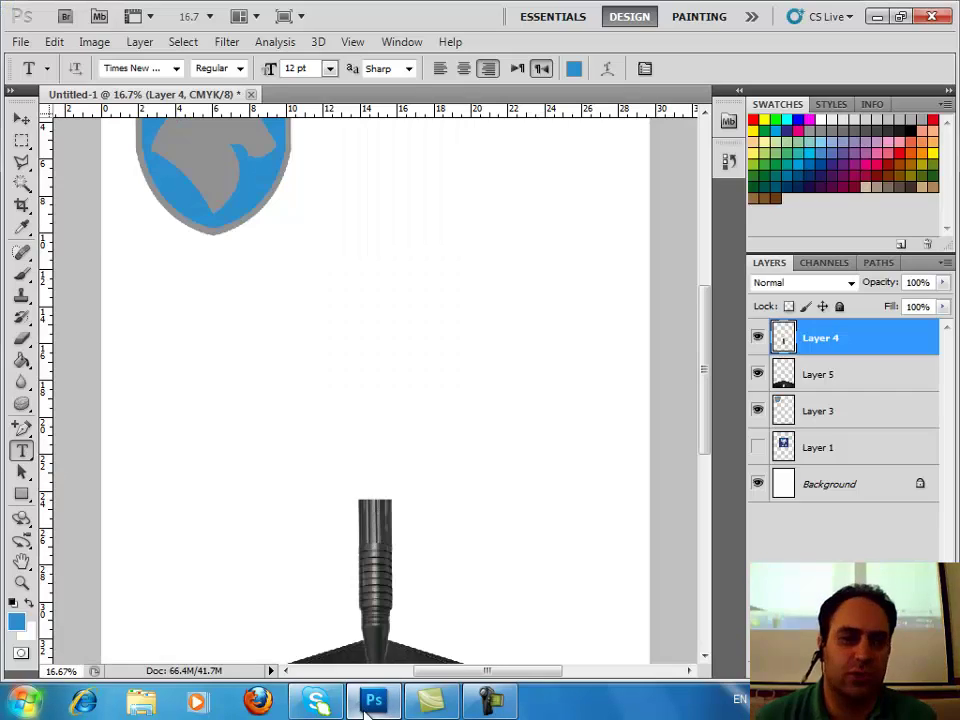
scroll(404, 432, down, 3)
scroll(405, 450, down, 1)
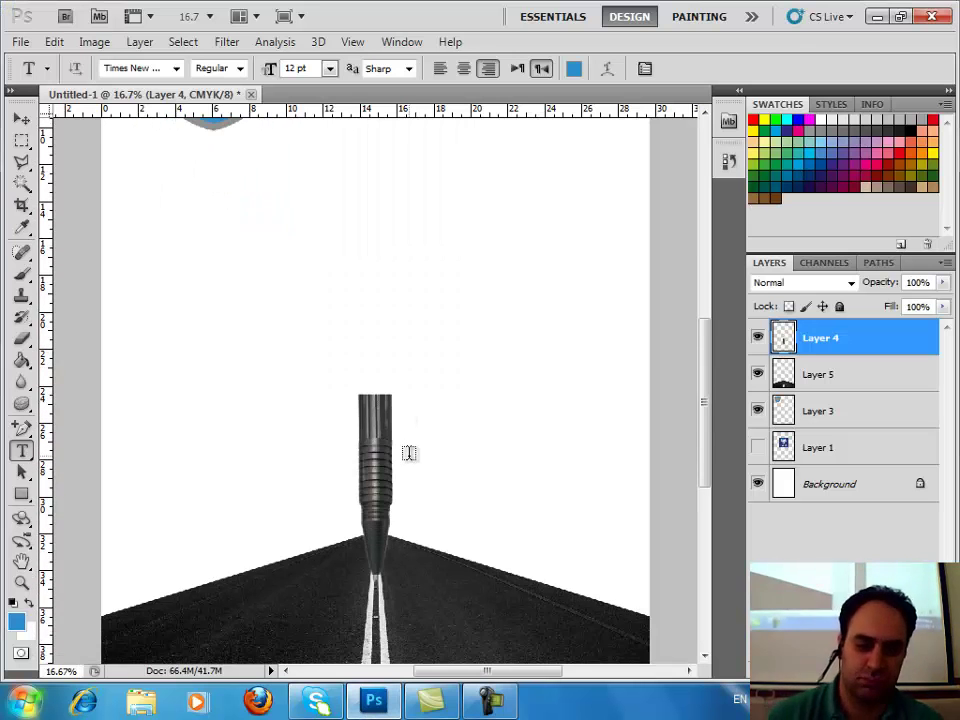
key(ctrl+0)
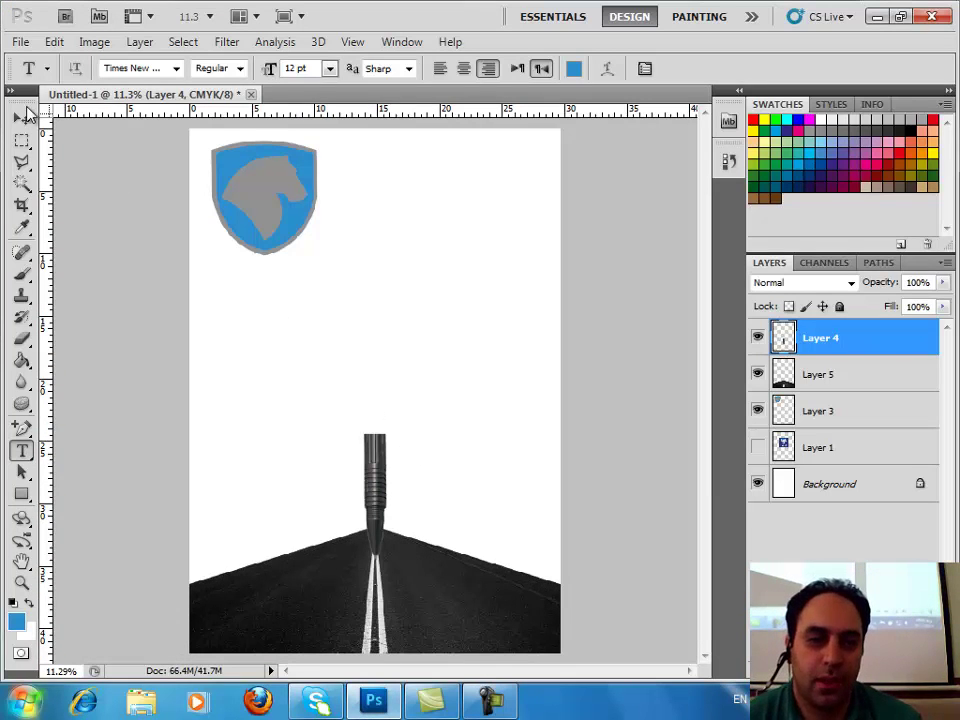
click(24, 118)
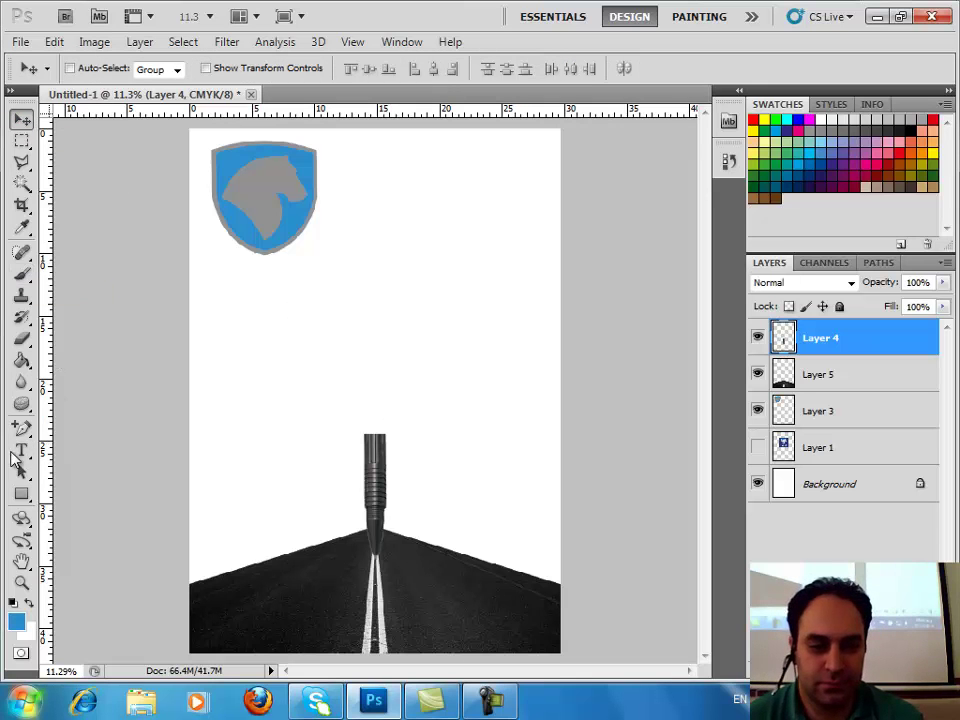
Step: Choose the Horizontal Type Tool and check the Edit menu for Apply Middle Eastern Composer
click(20, 452)
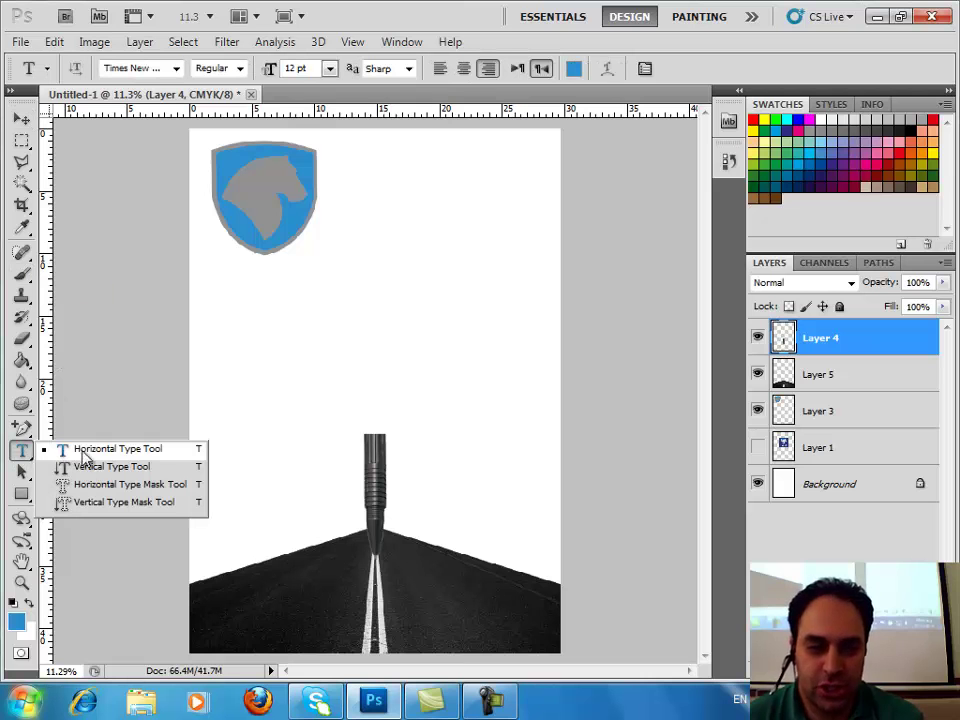
click(144, 453)
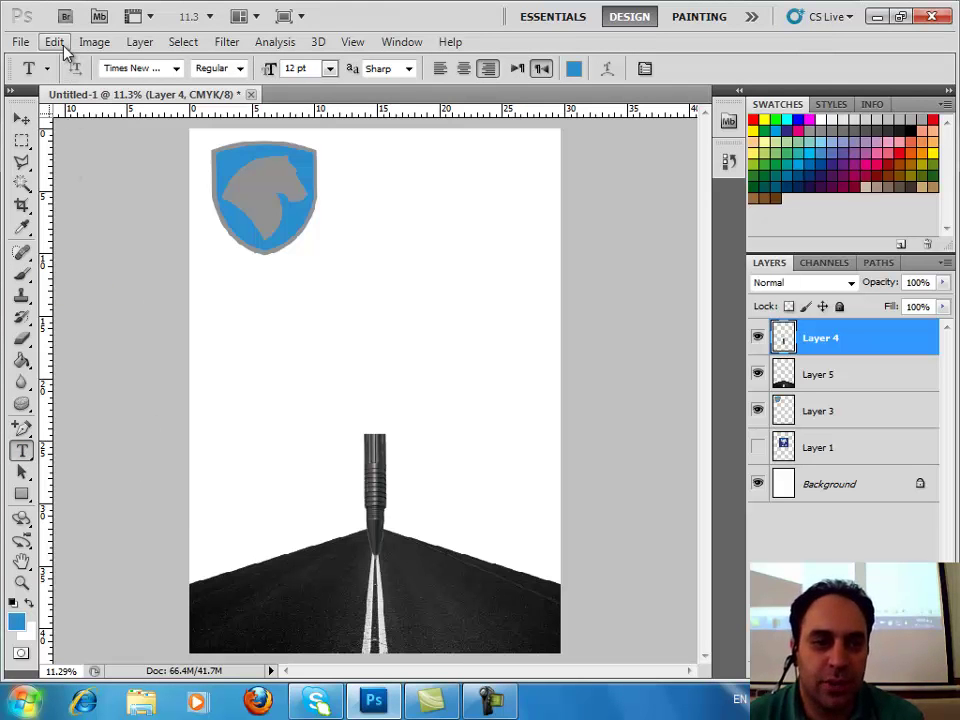
click(54, 42)
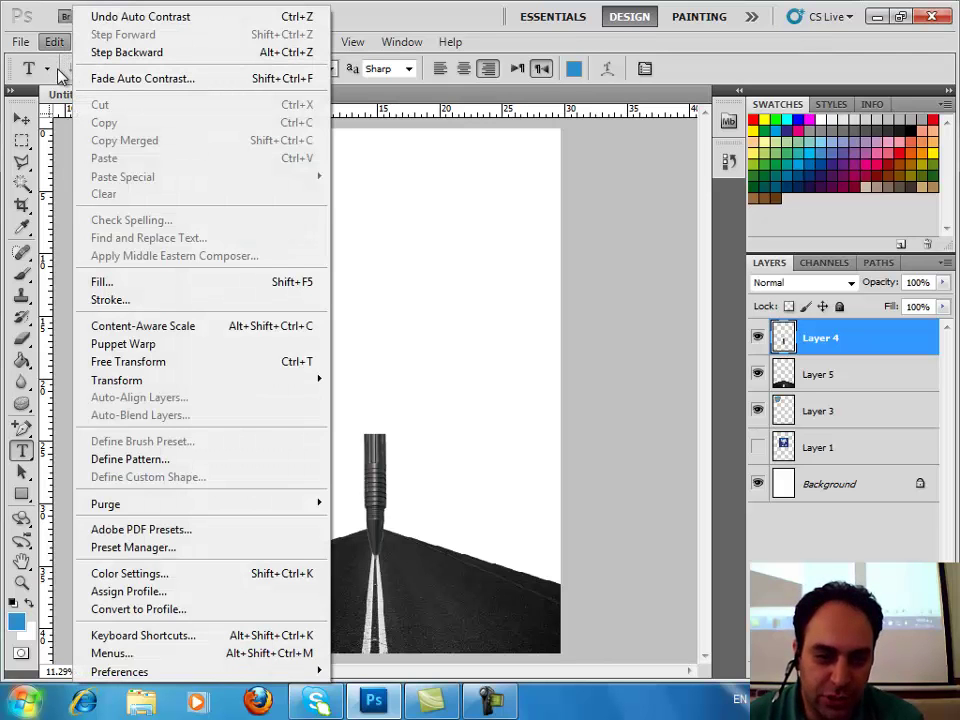
click(50, 190)
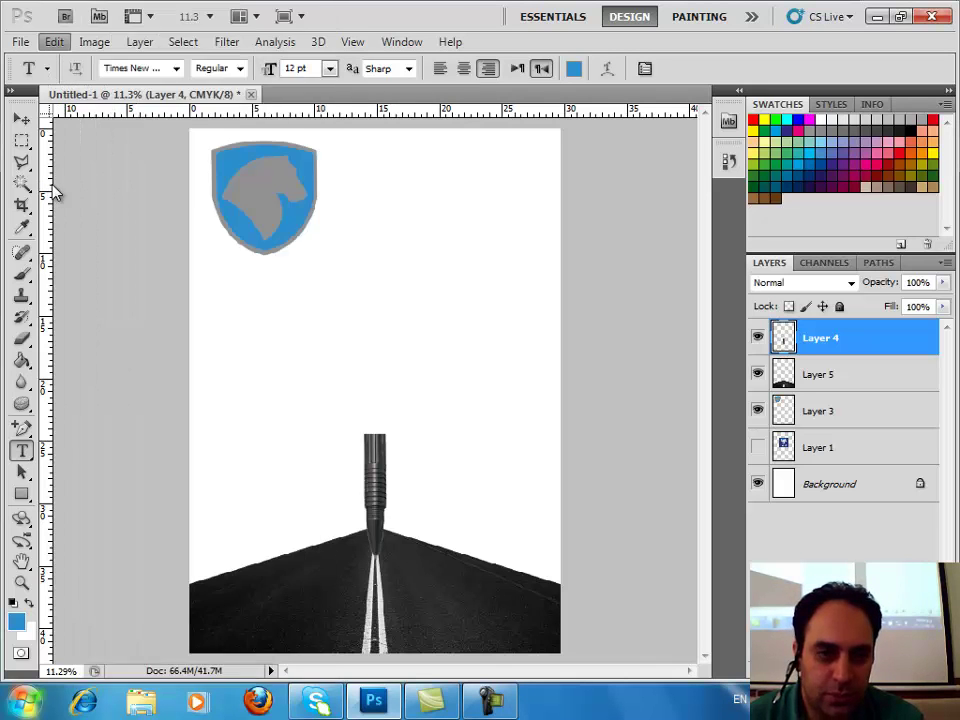
click(96, 44)
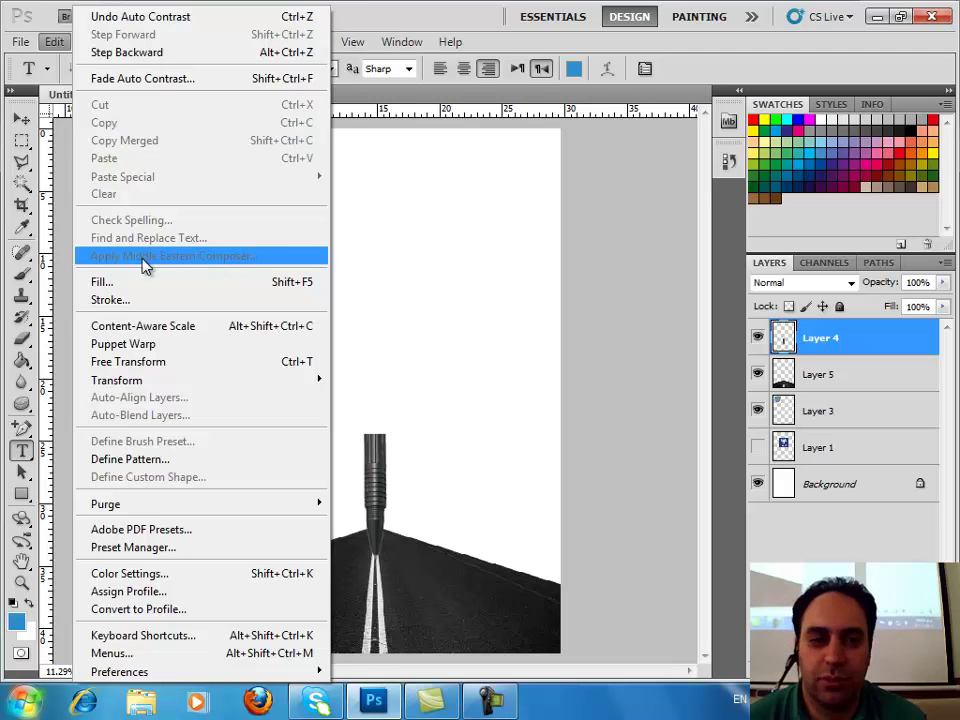
key(Escape)
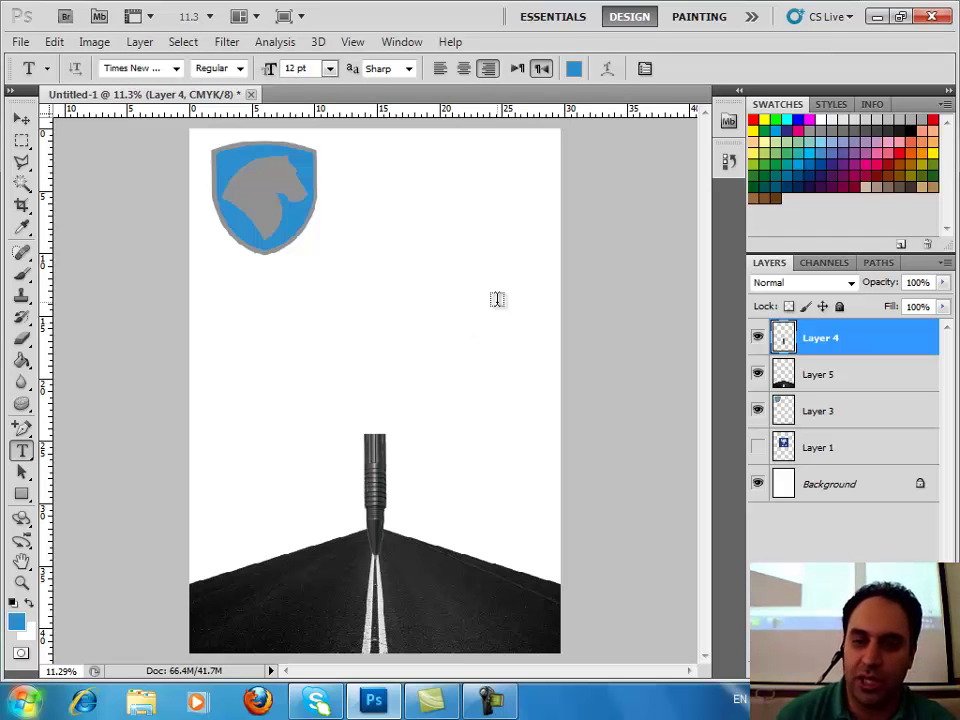
Step: Start an 18 pt, right-aligned, right-to-left text layer above the pen with Farsi input on
click(496, 300)
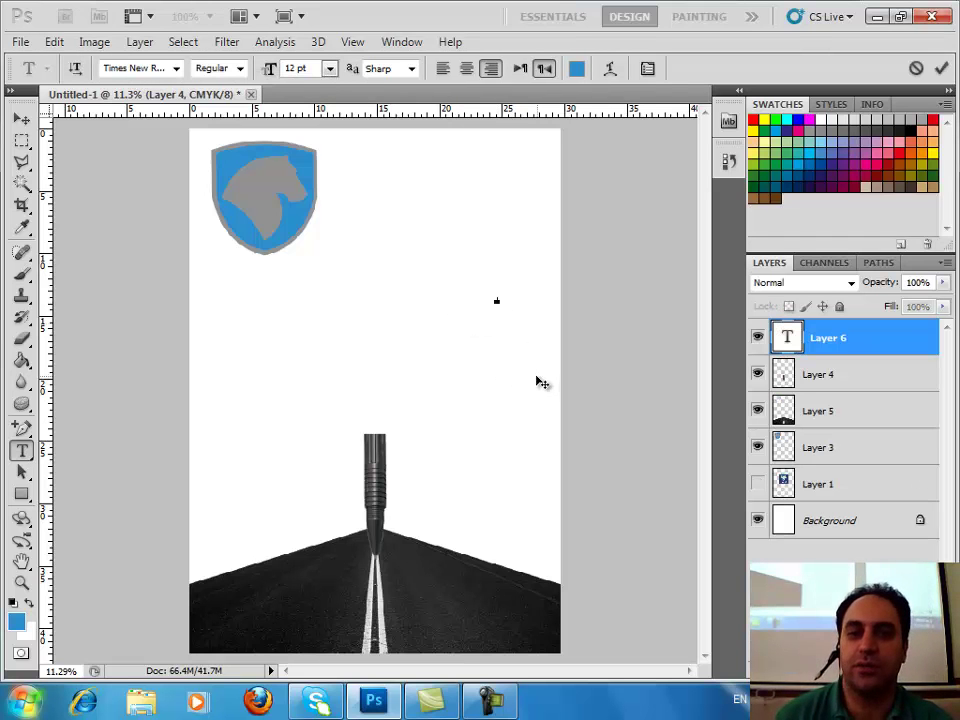
click(328, 69)
click(326, 262)
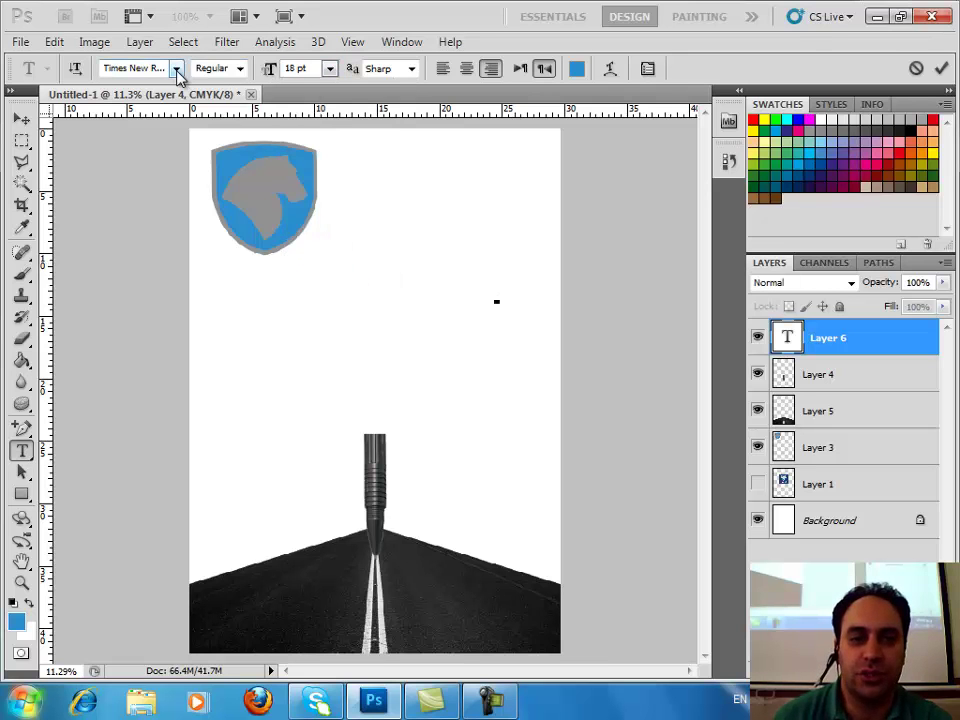
click(491, 68)
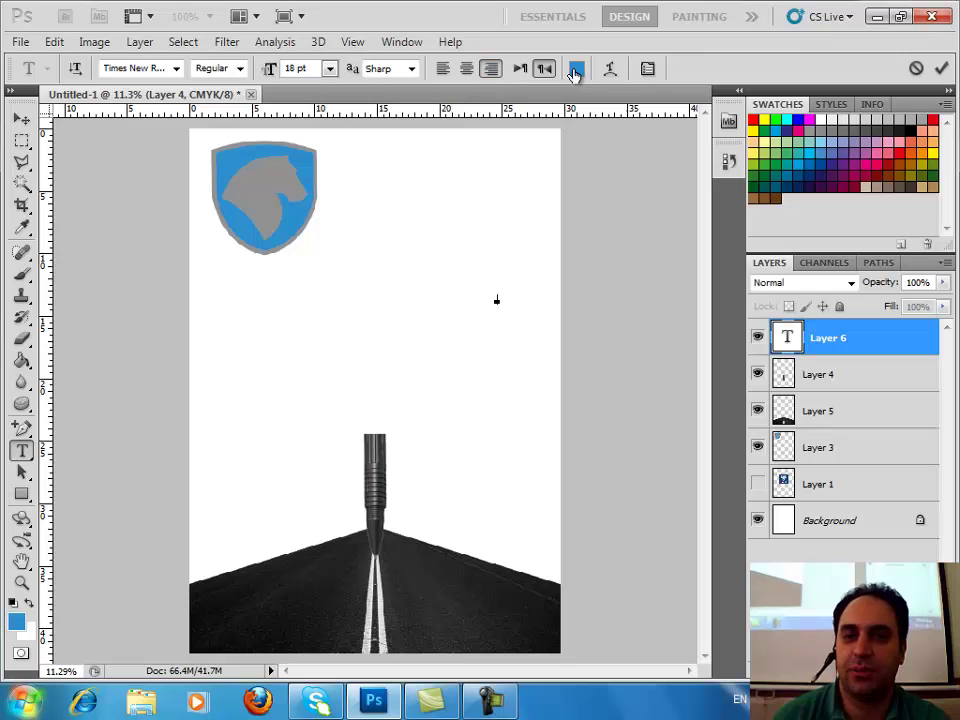
click(519, 69)
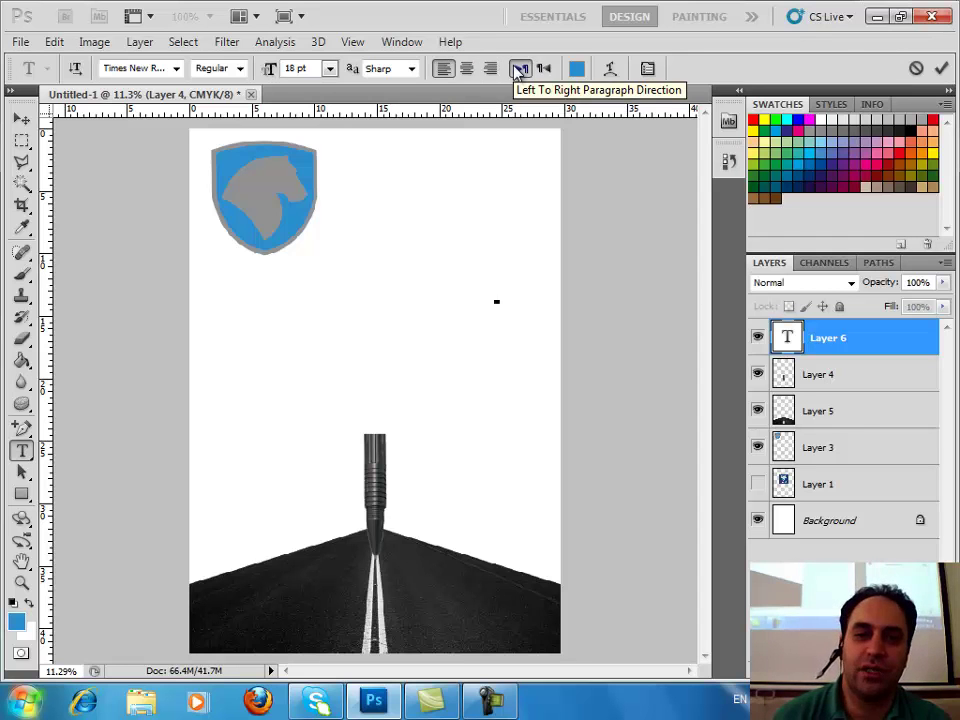
click(543, 69)
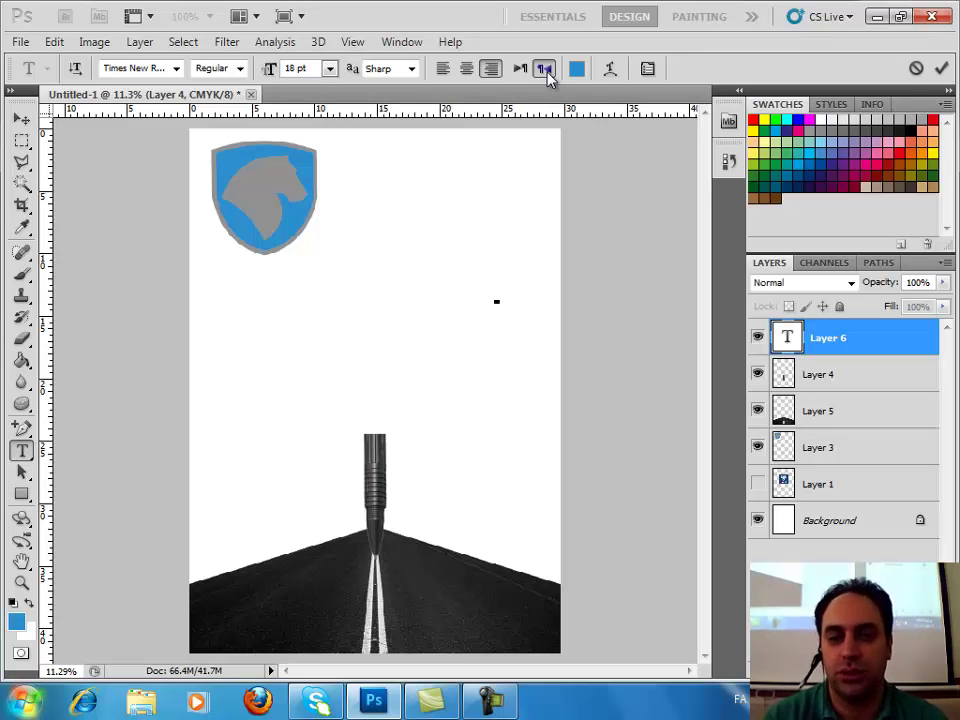
key(alt+shift)
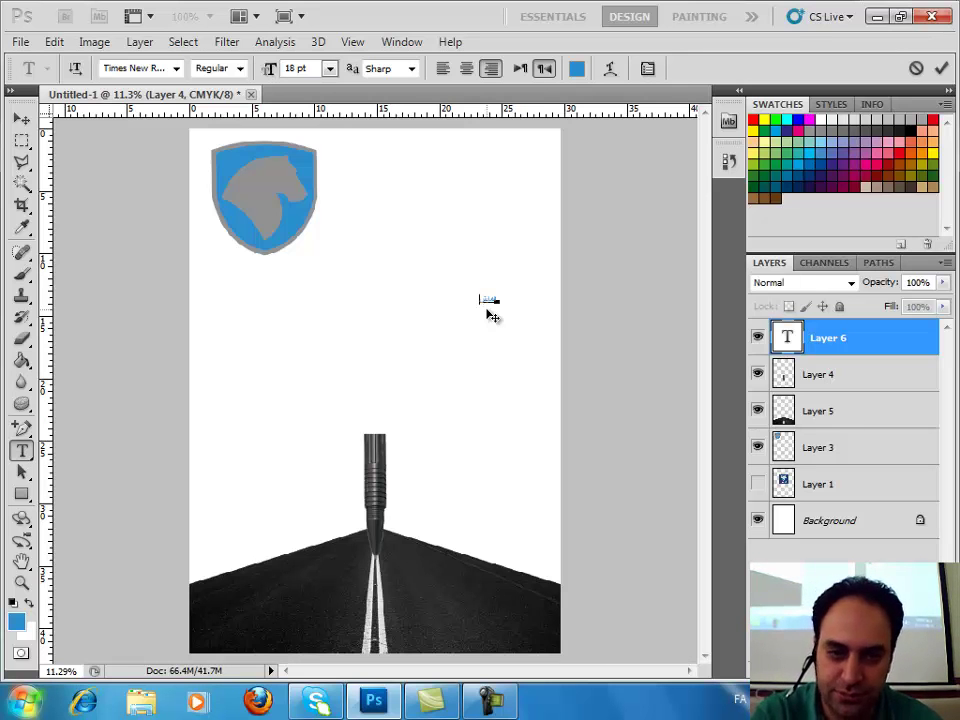
Step: Enlarge the existing title text to 48 pt and place the caret at its end
key(ctrl+a)
click(330, 68)
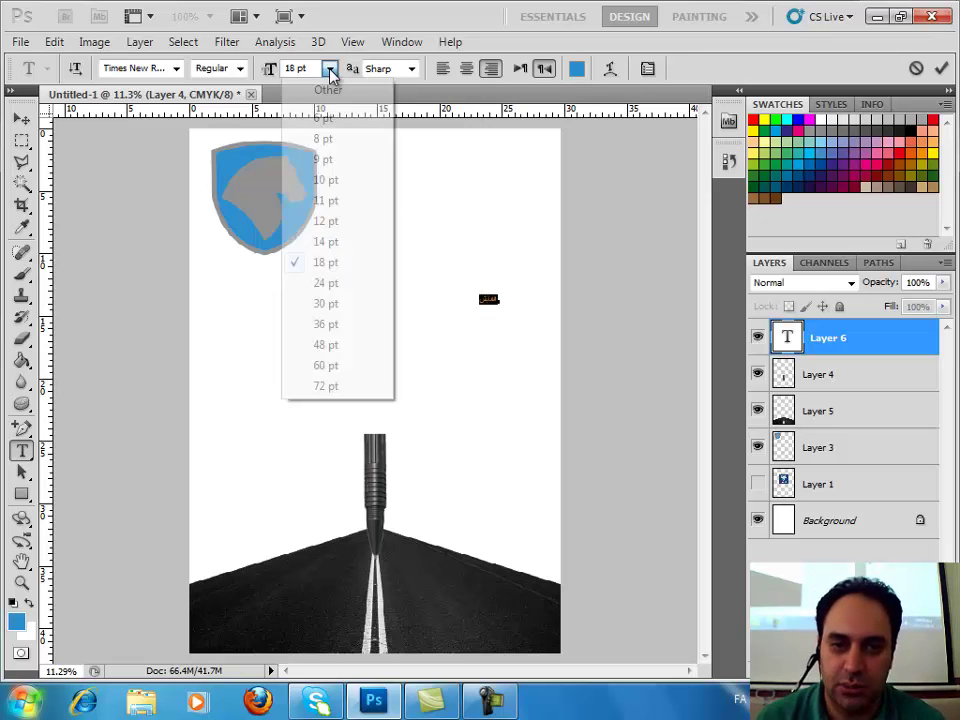
click(326, 345)
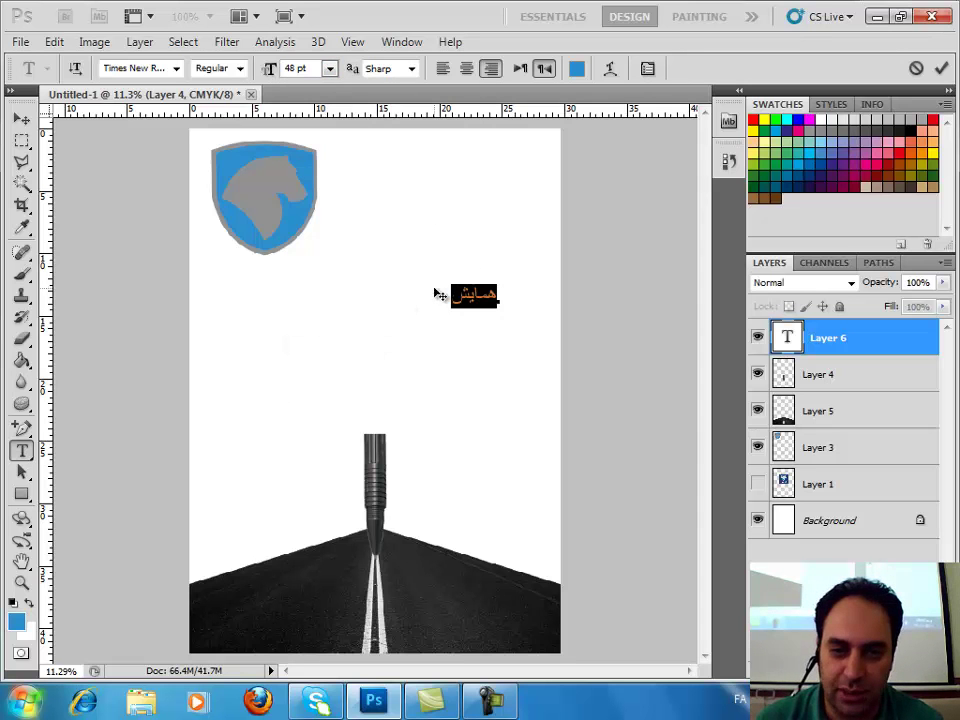
click(465, 296)
key(Left)
key(Left)
key(Left)
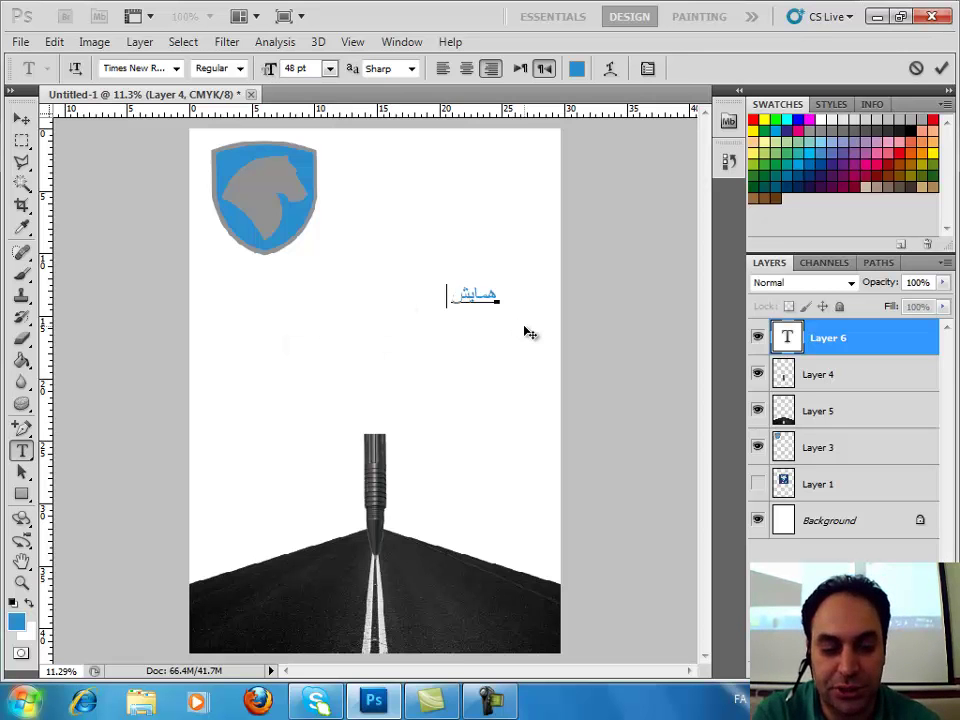
Step: Type the Farsi road-safety conference title, then a second line with Tehran and the date
text(حی و امنیت جاده)
key(Return)
text(تهران)
key(BackSpace)
key(BackSpace)
key(BackSpace)
key(BackSpace)
key(BackSpace)
text(تهران -)
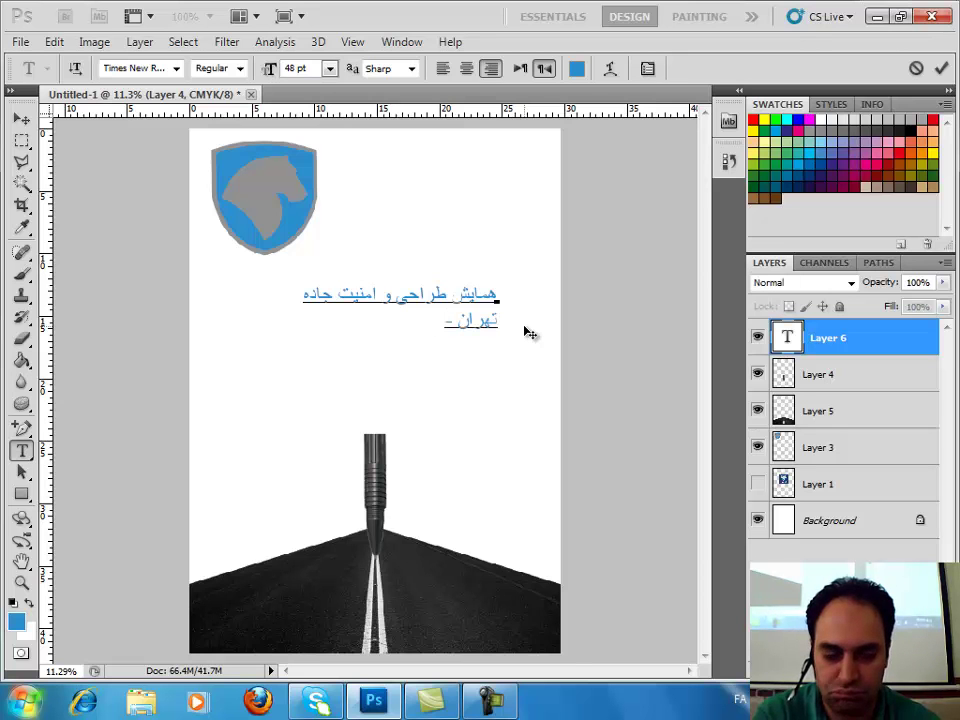
text(10)
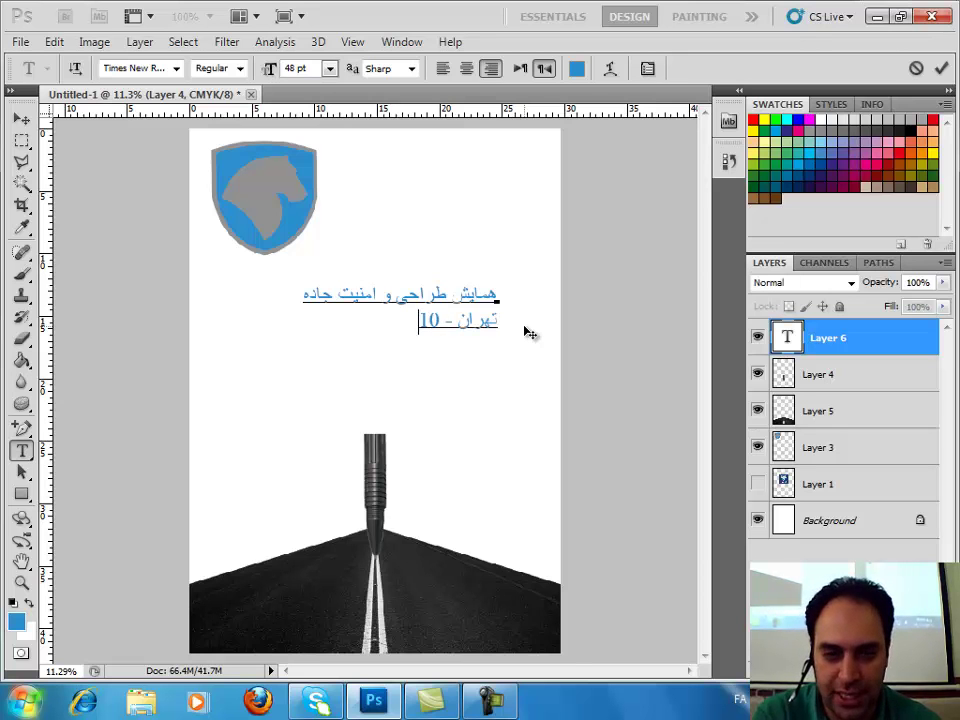
text(1)
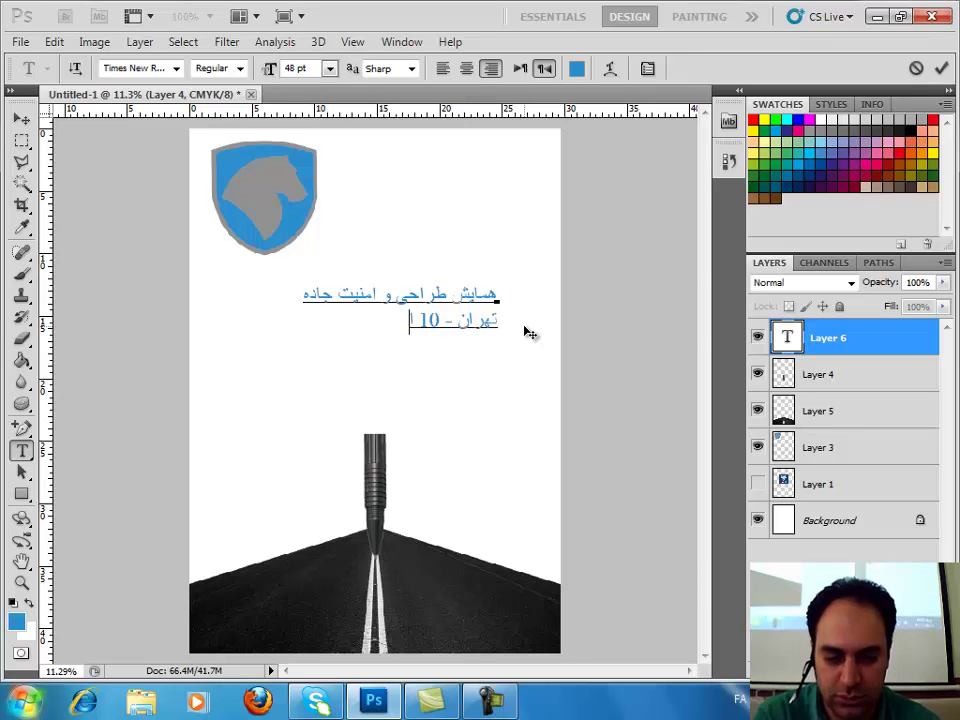
text( شه)
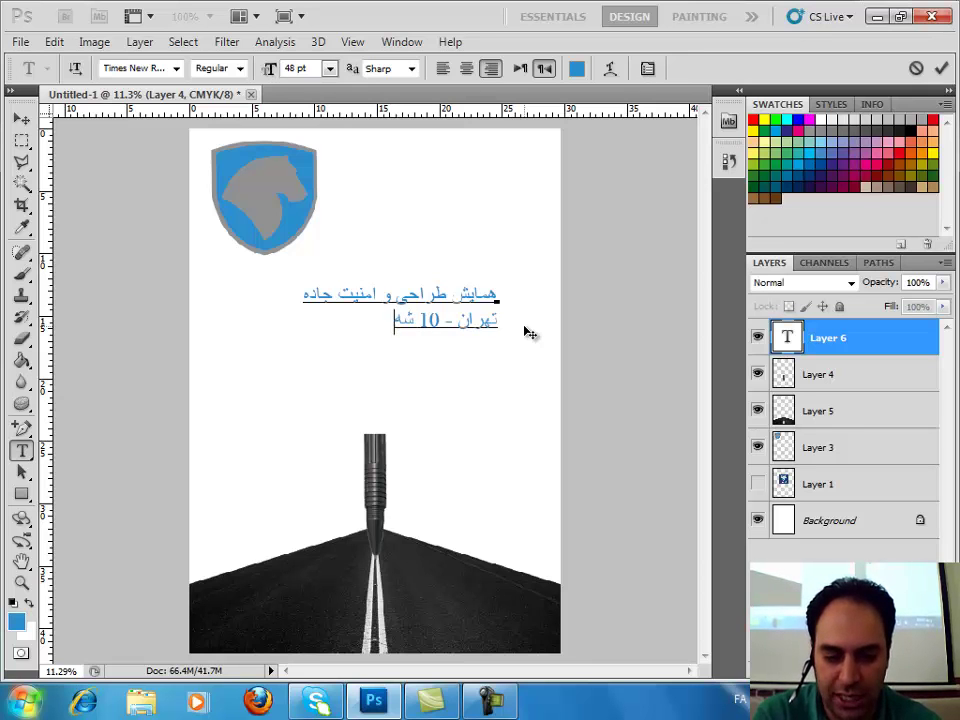
text(ریور ماه)
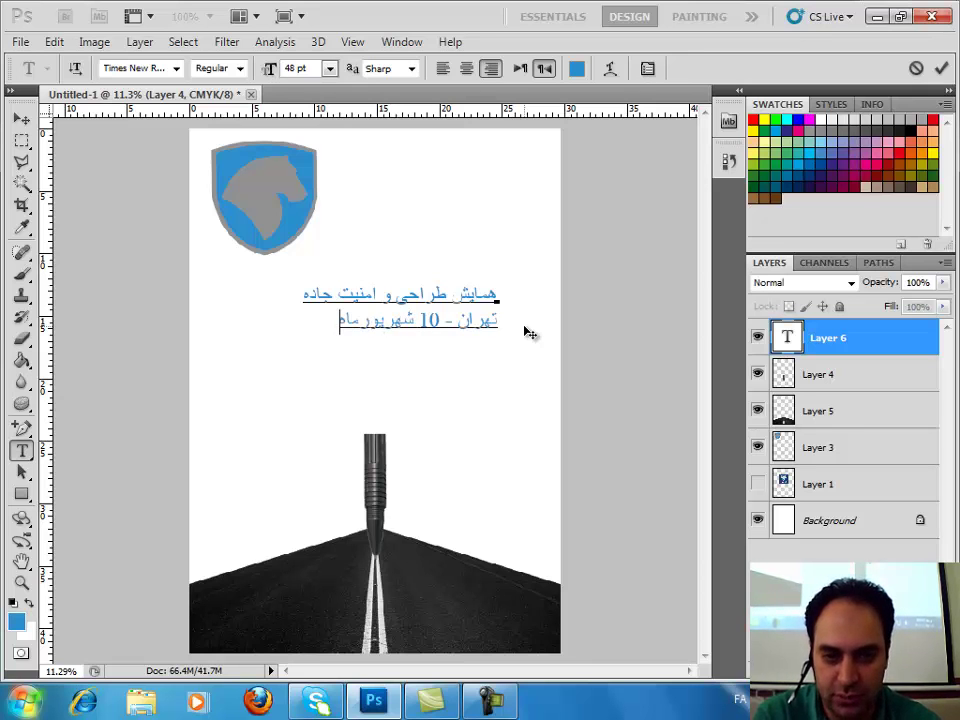
text( 90)
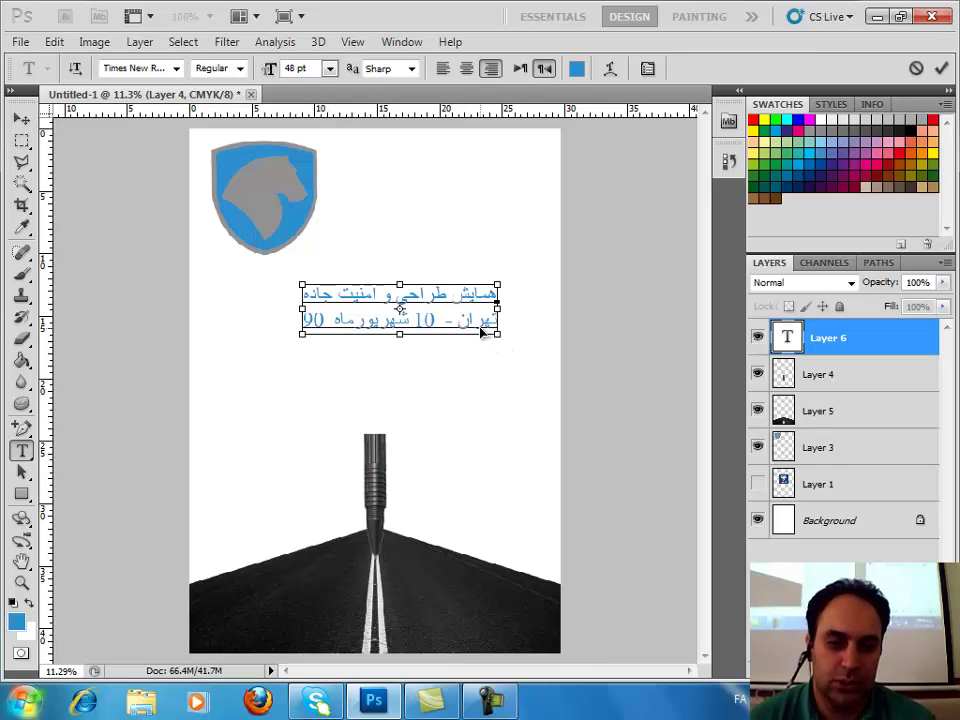
key(ctrl+a)
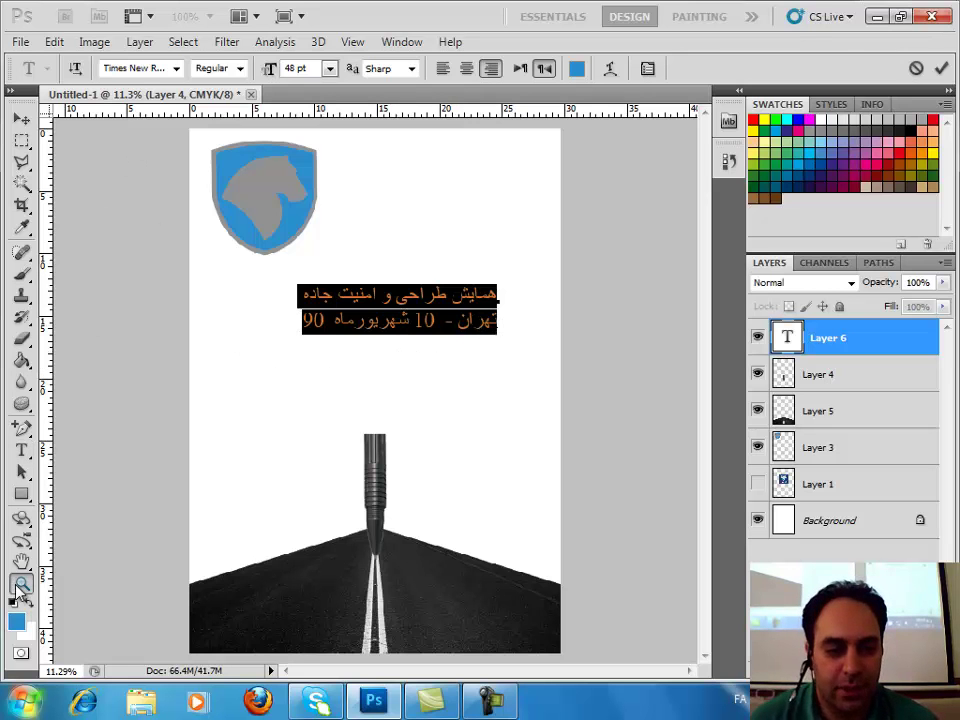
Step: Commit the two-line Farsi title, zoom in around it, and recheck it with the Type tool
click(20, 585)
drag(262, 262, 557, 392)
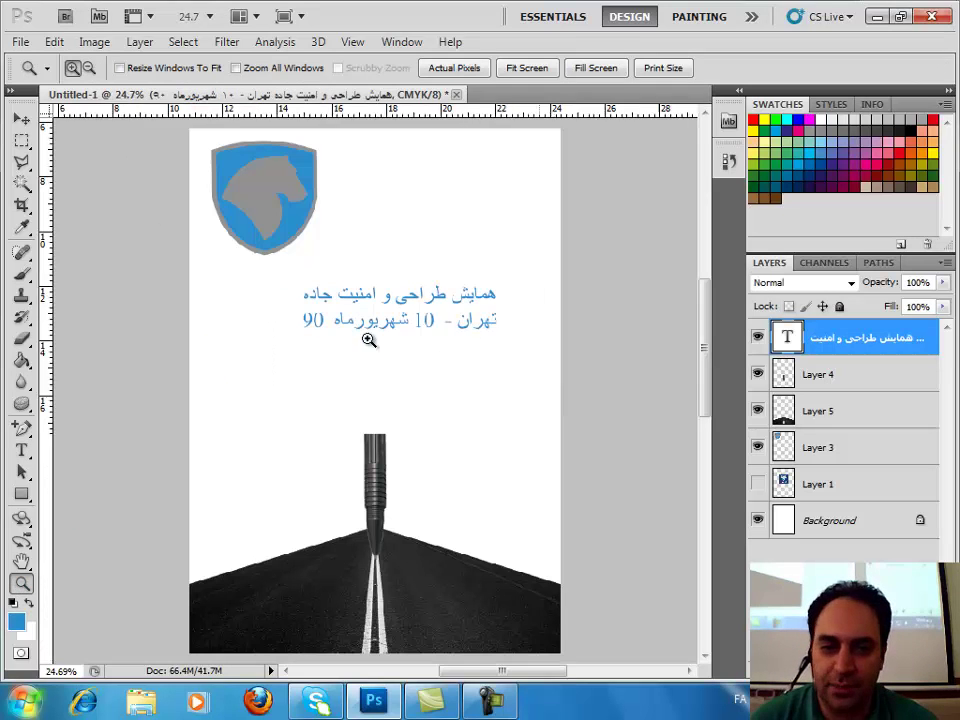
click(368, 340)
click(21, 450)
click(300, 322)
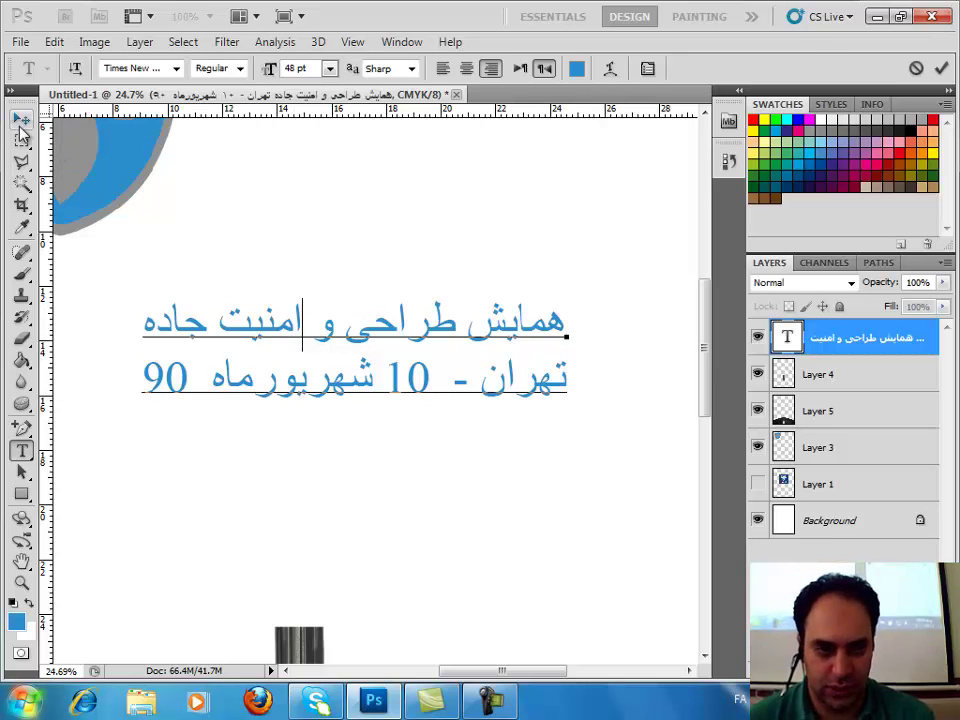
click(22, 128)
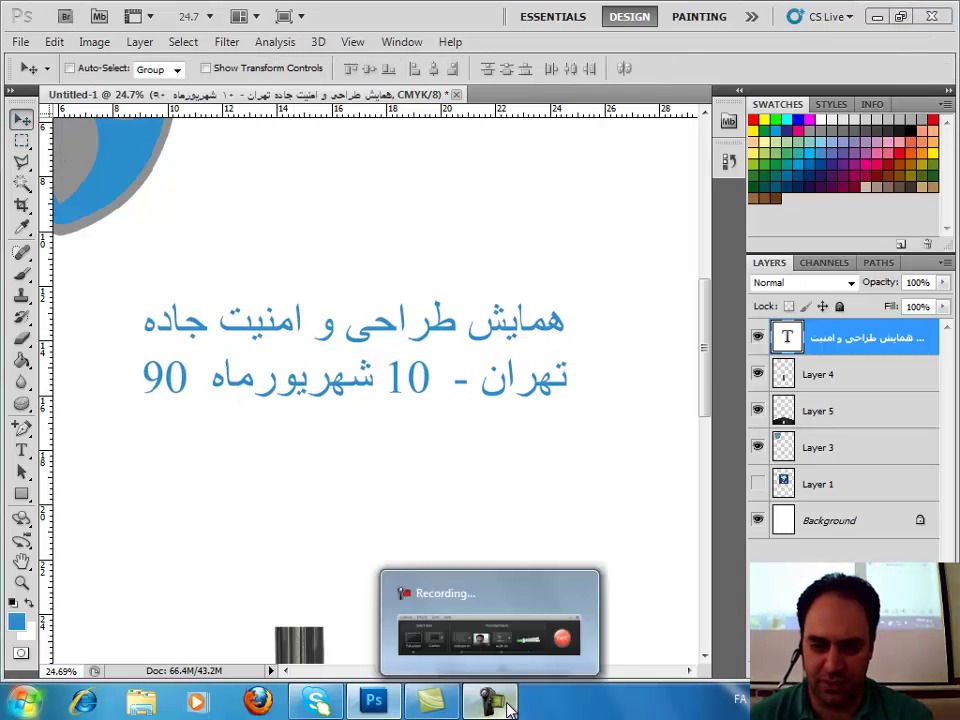
Step: Bring up the Camtasia Recorder controls and stop the recording at 0:15:00
click(508, 704)
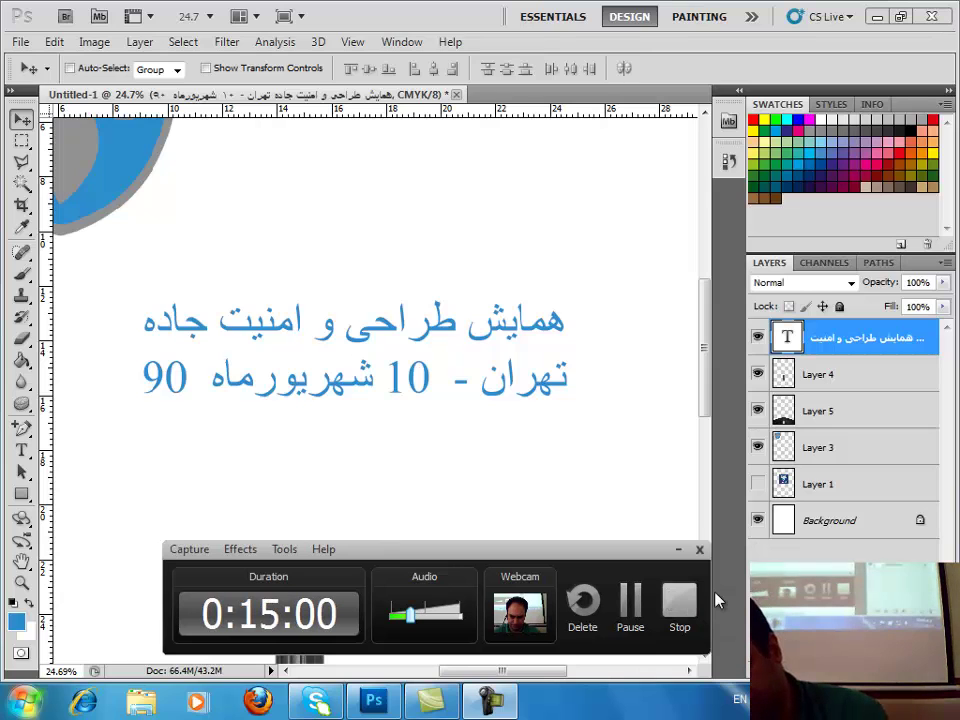
click(679, 600)
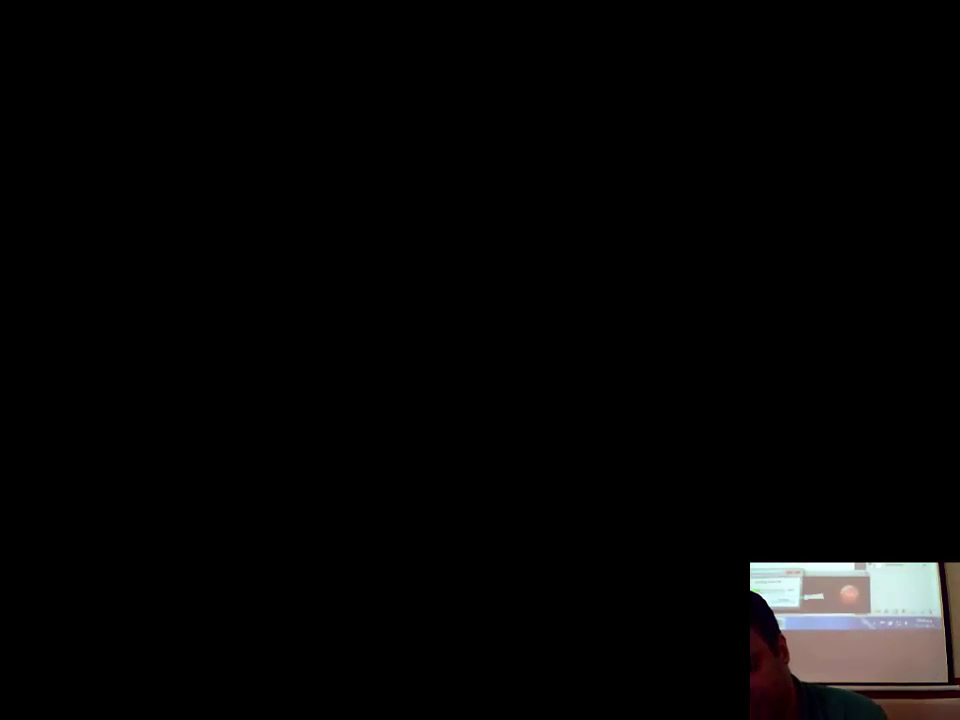